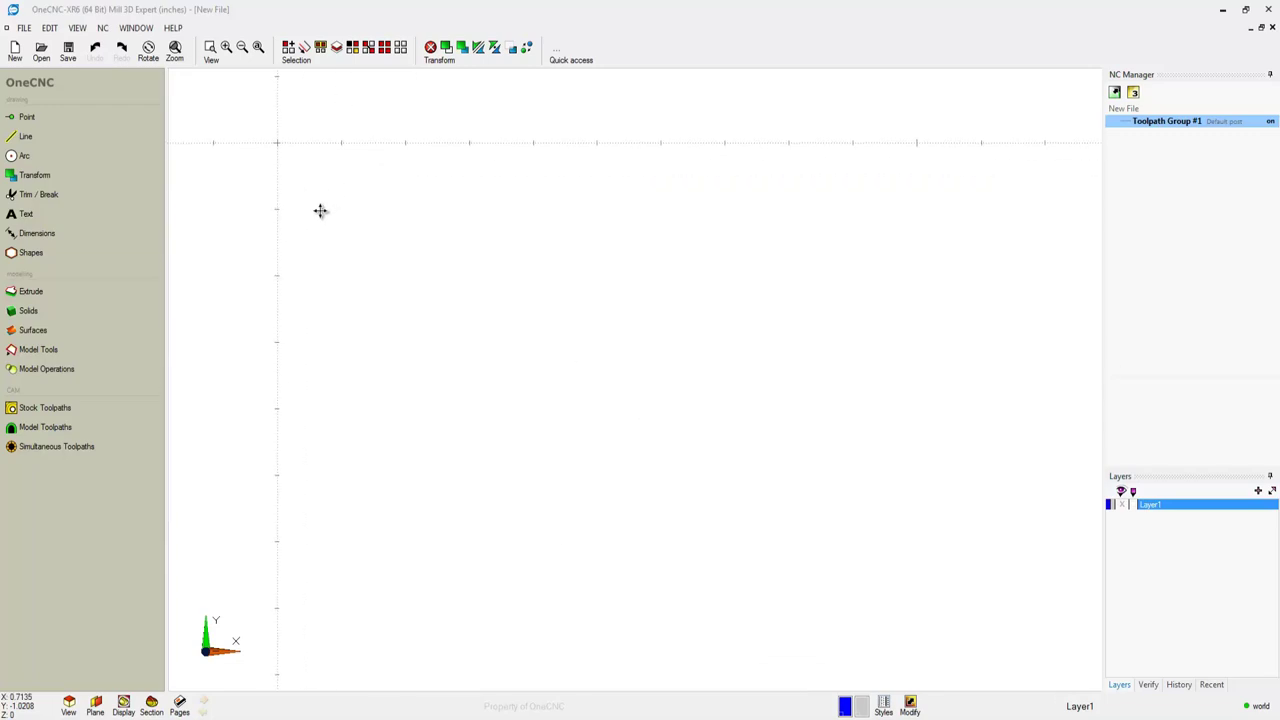
Draw a closed, stepped outline of straight lines spanning about 4 inches in X and 7.75 inches in Y, with its upper edge on the X axis.
click(104, 134)
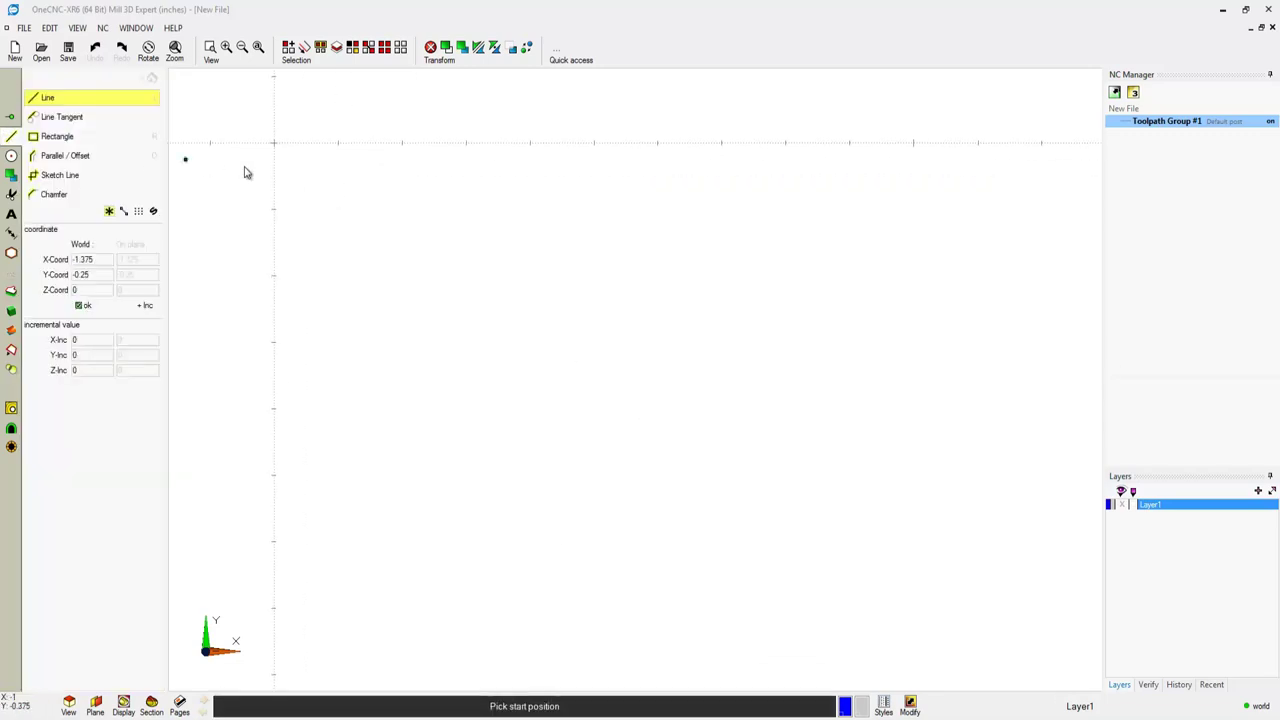
click(533, 150)
click(530, 475)
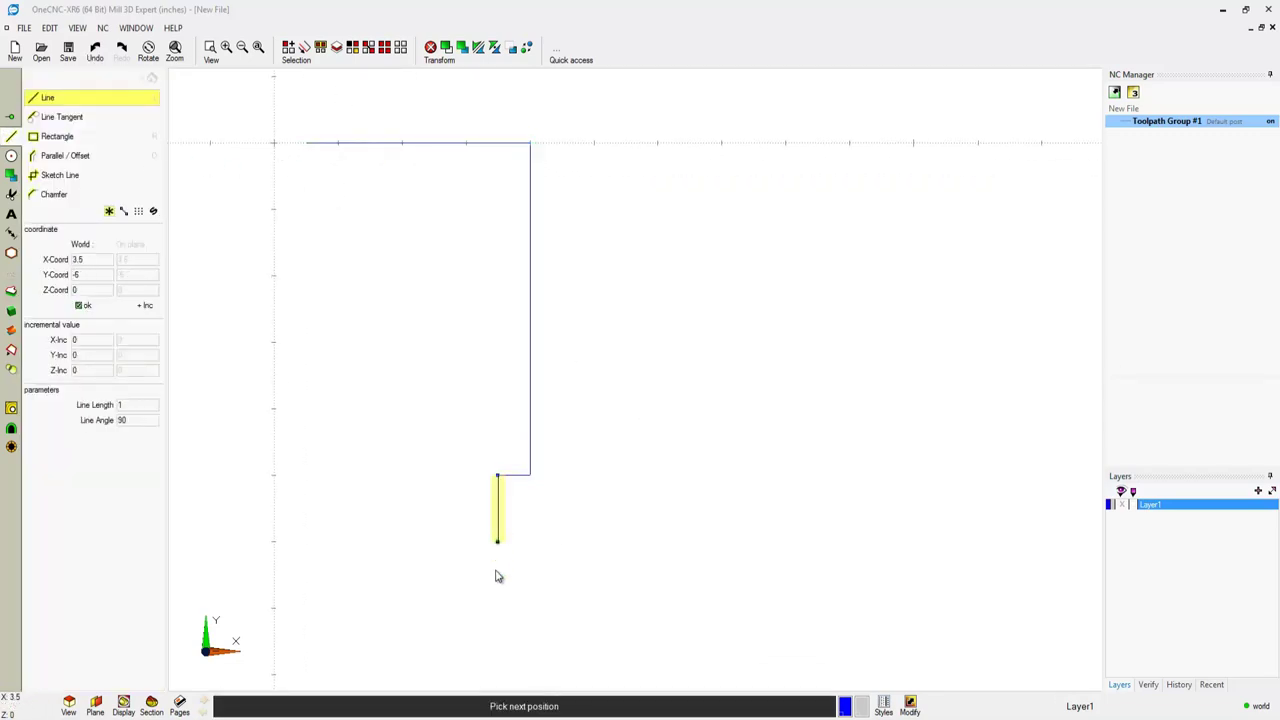
click(492, 660)
click(276, 662)
click(274, 410)
click(306, 411)
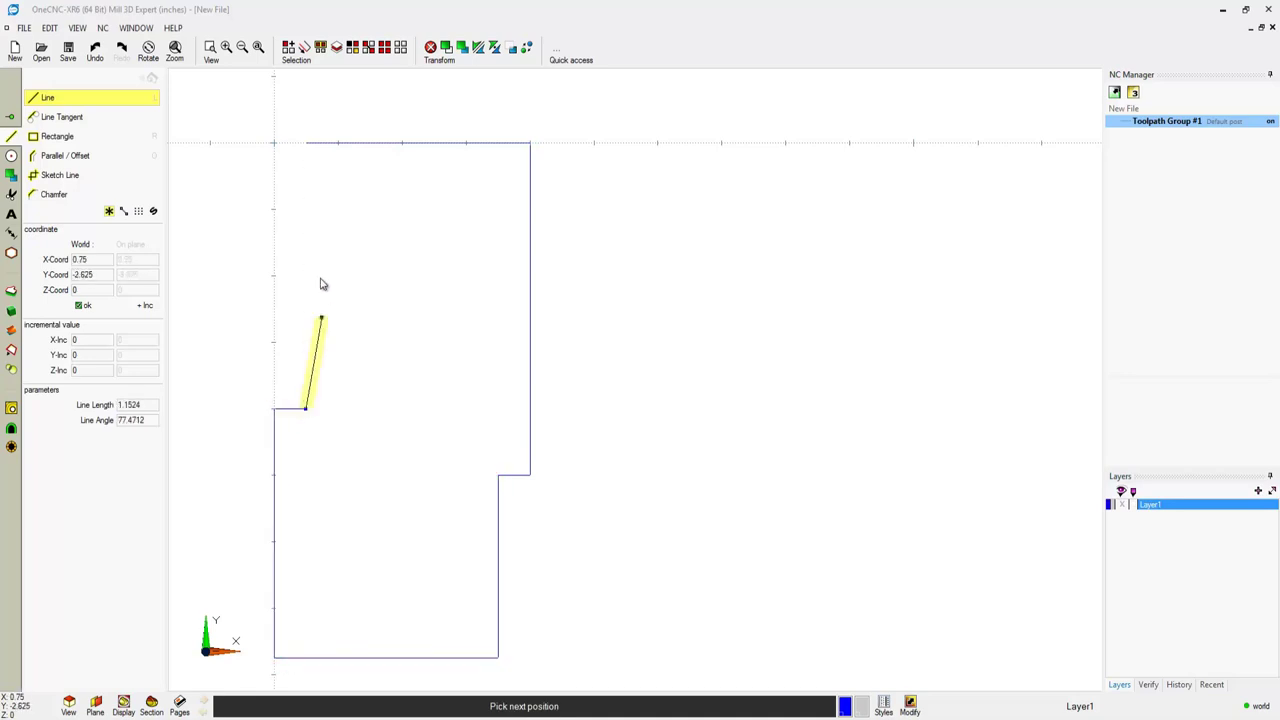
click(306, 143)
Round the outline's lower end with a three-point arc of about 1.75 inch radius and trim away the square corners outside it.
click(11, 156)
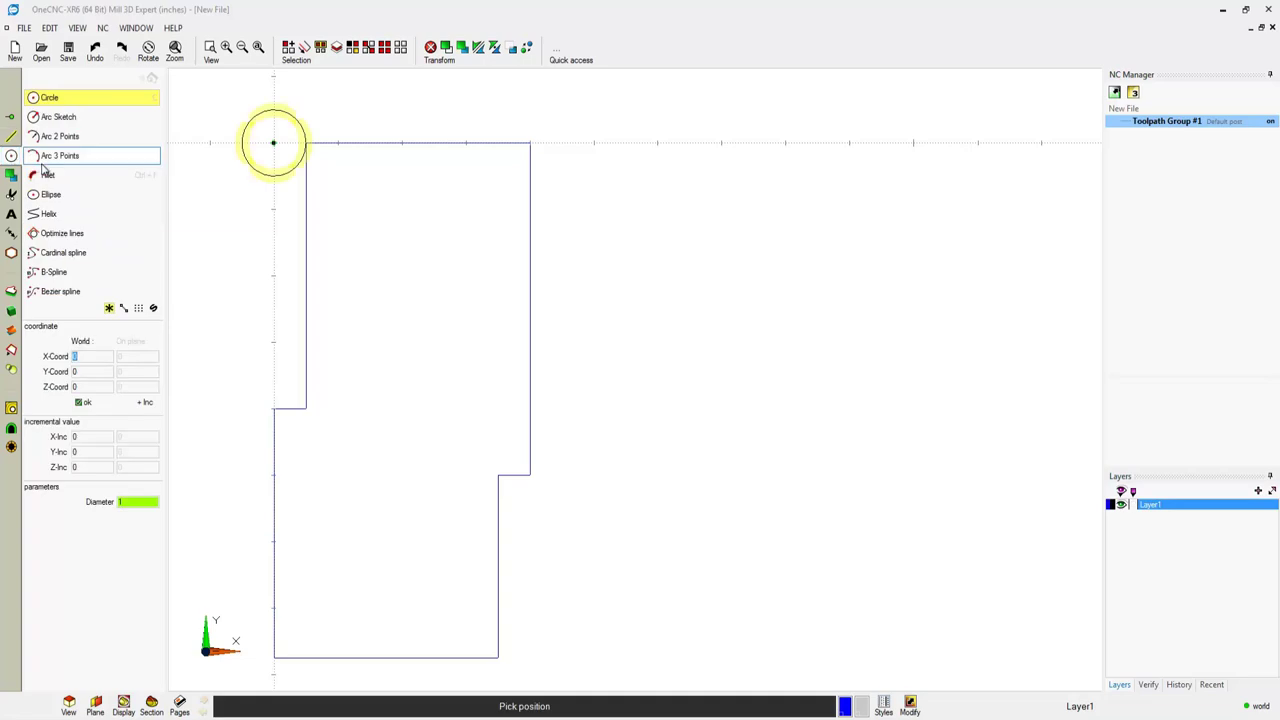
click(50, 160)
click(504, 600)
click(392, 658)
click(276, 547)
key(Escape)
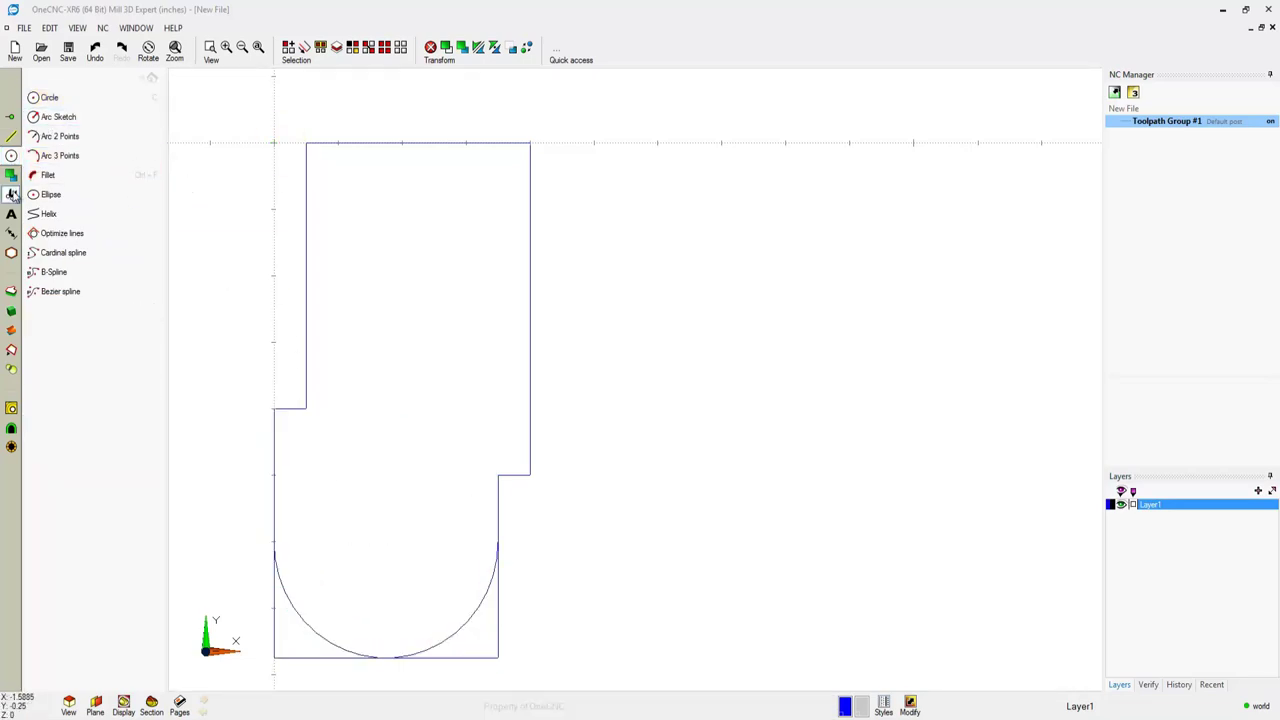
click(11, 194)
click(64, 137)
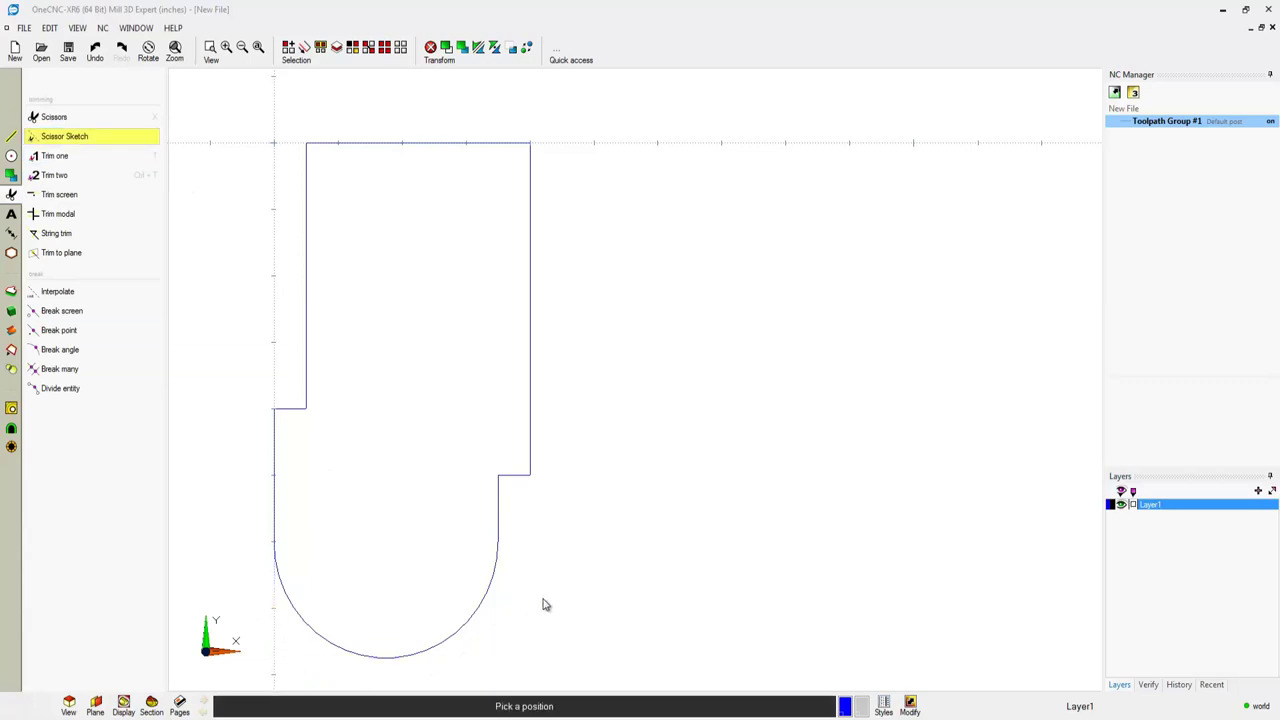
Fillet the two inner step corners of the outline with a 0.25 inch radius.
middle_drag(588, 560, 779, 546)
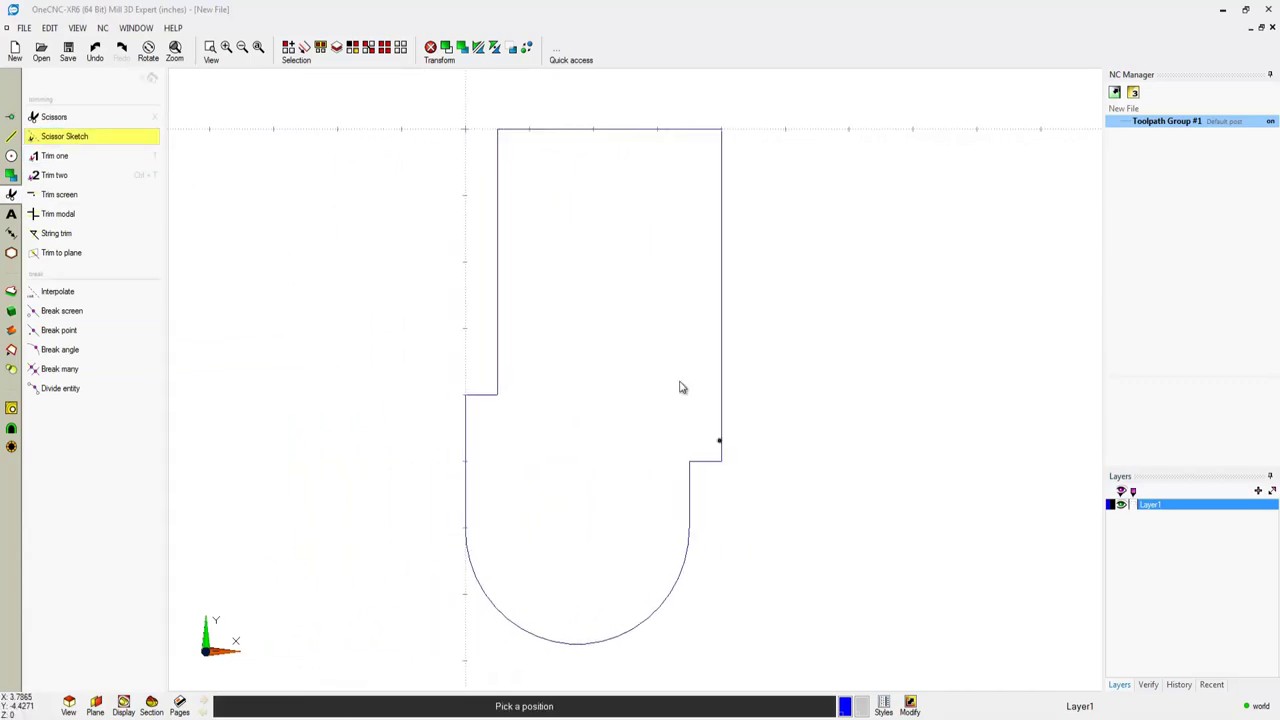
click(11, 155)
click(47, 177)
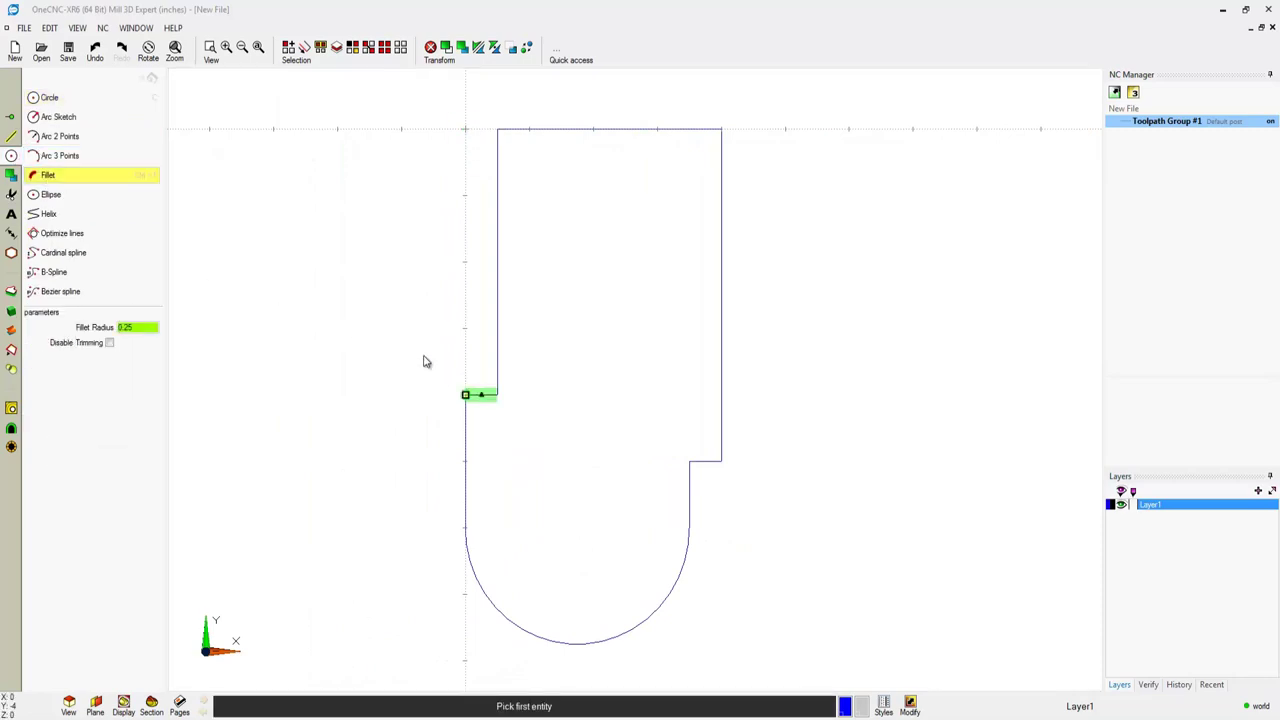
click(482, 396)
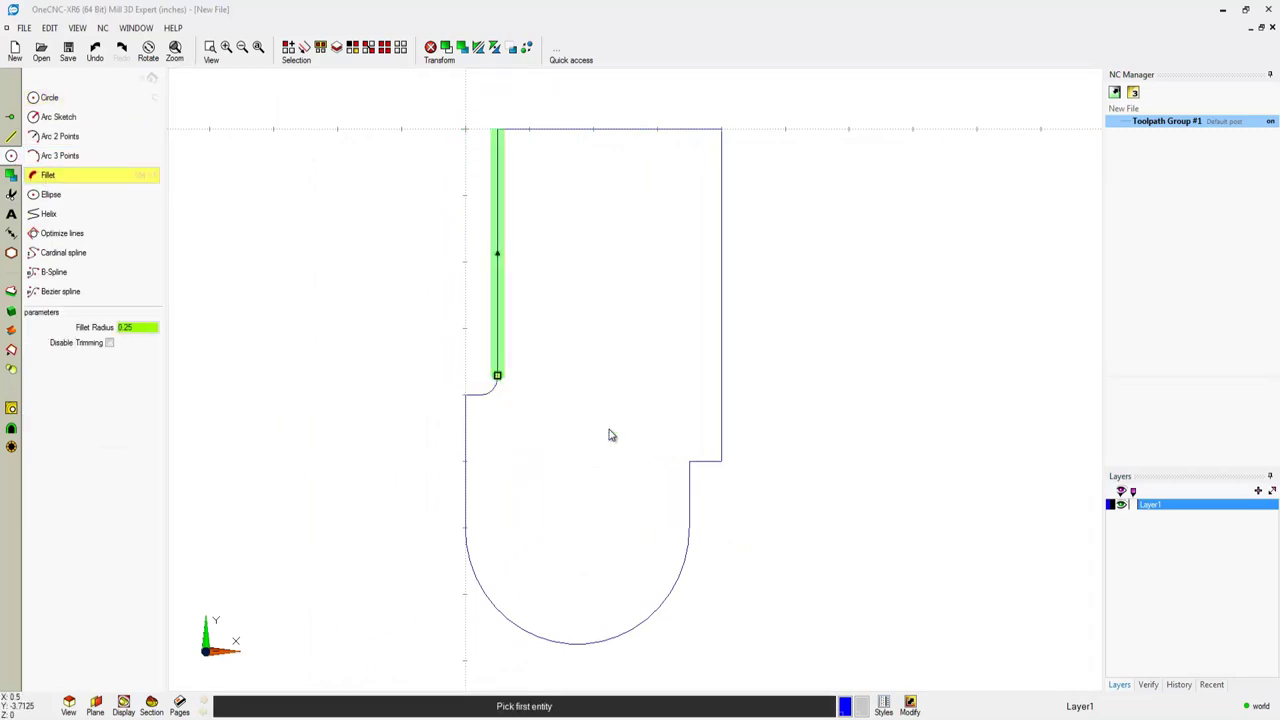
click(699, 490)
key(Escape)
Chamfer the outline's upper-right corner by about 1 inch along each edge.
click(11, 137)
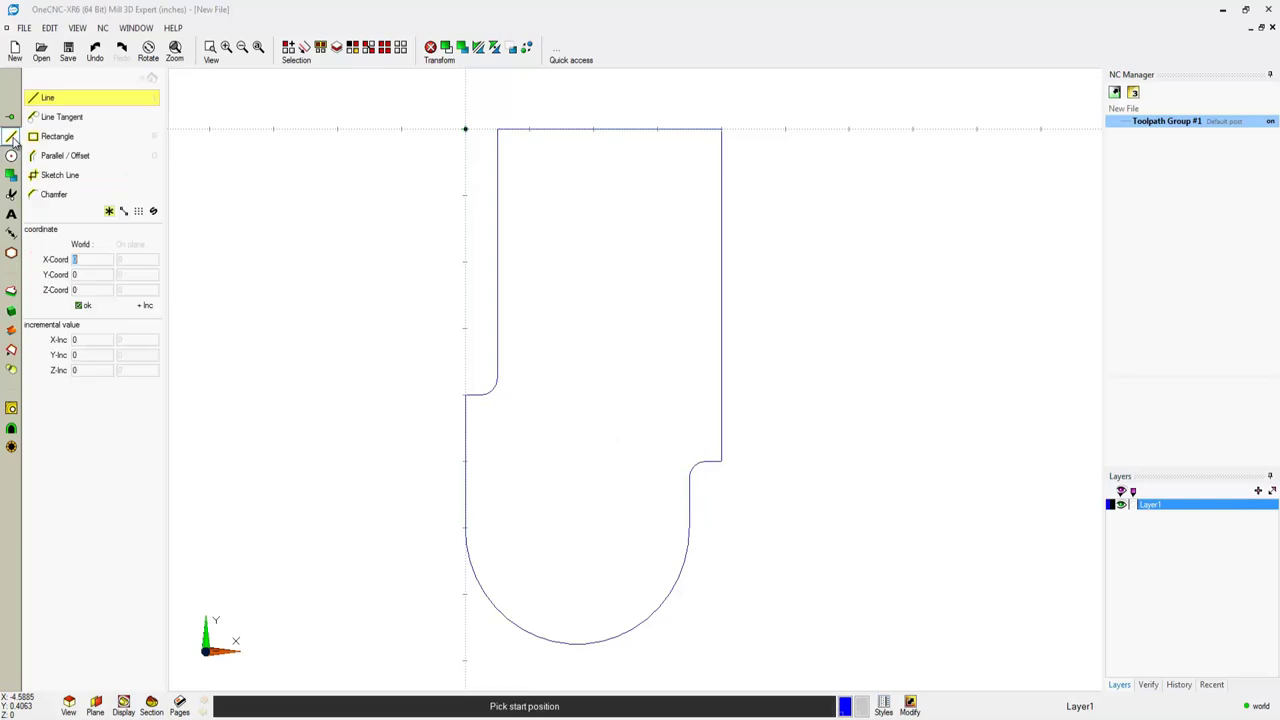
click(54, 194)
click(605, 155)
click(671, 228)
key(Escape)
Add a bolt circle of 12 holes with 0.25 inch diameter, centred on the rounded end's arc centre.
click(11, 253)
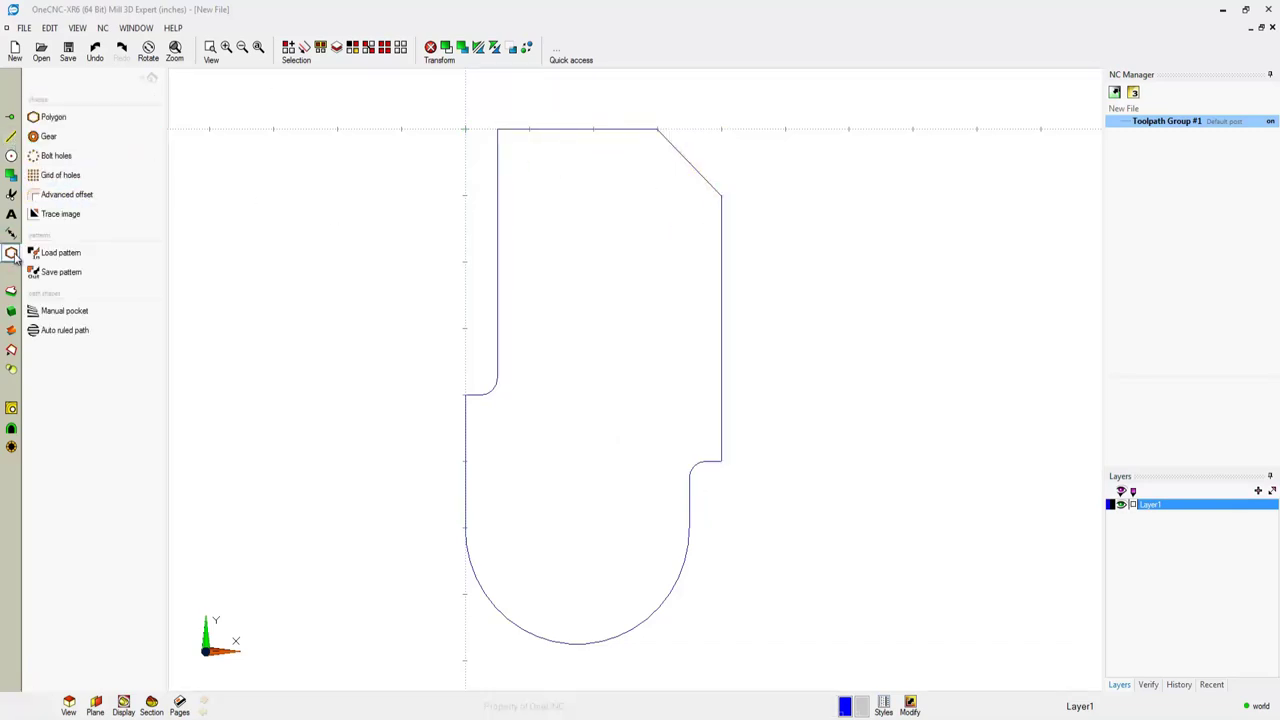
click(56, 156)
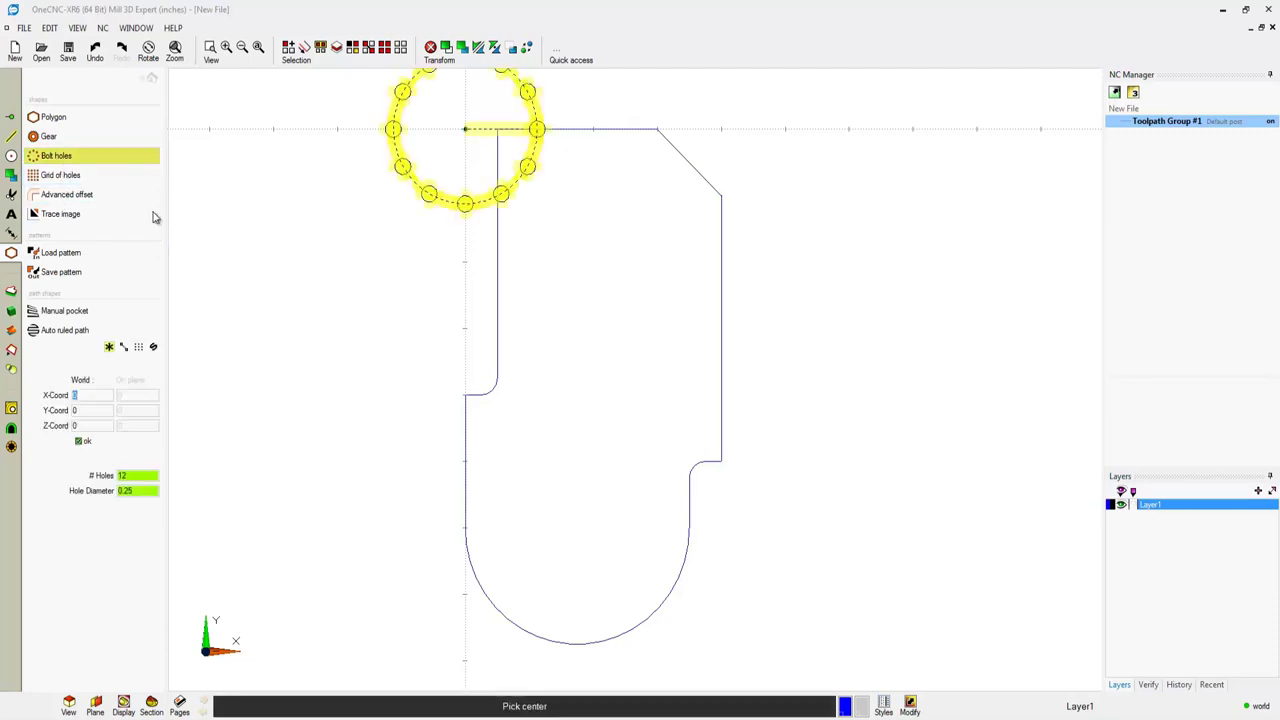
click(575, 531)
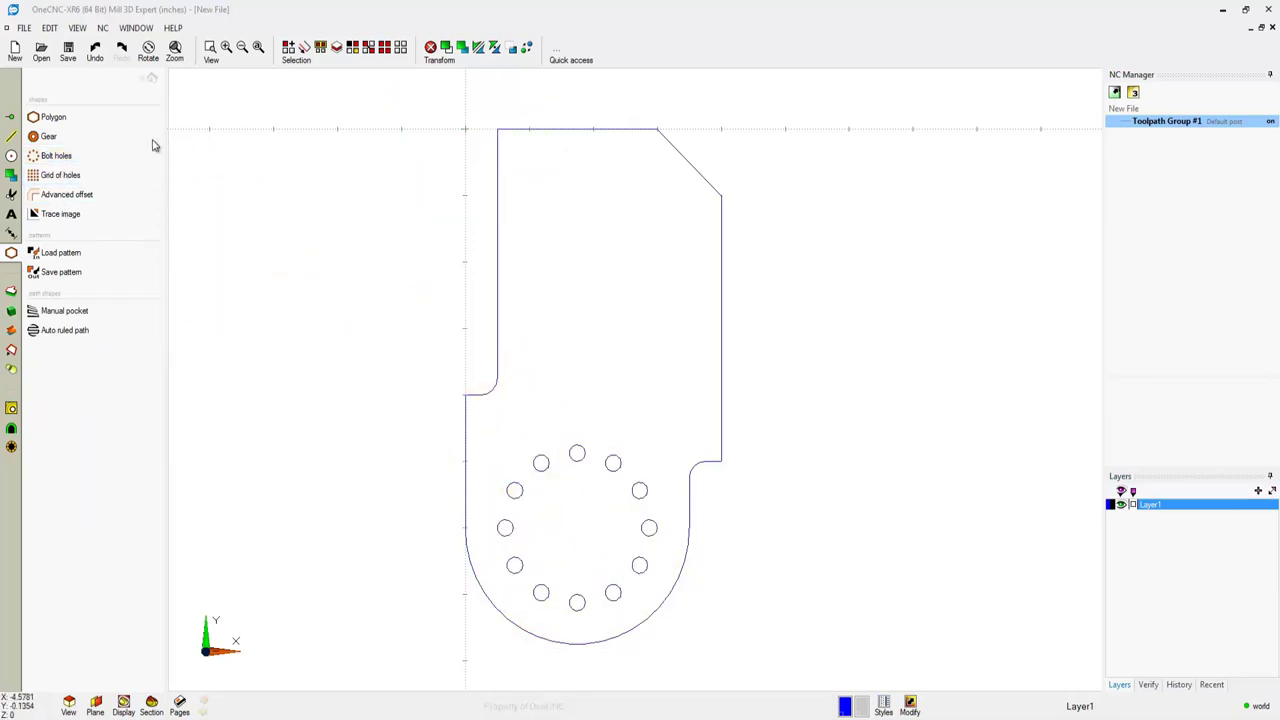
Draw two circles of 1 inch diameter, one above the other, above the bolt circle.
click(11, 155)
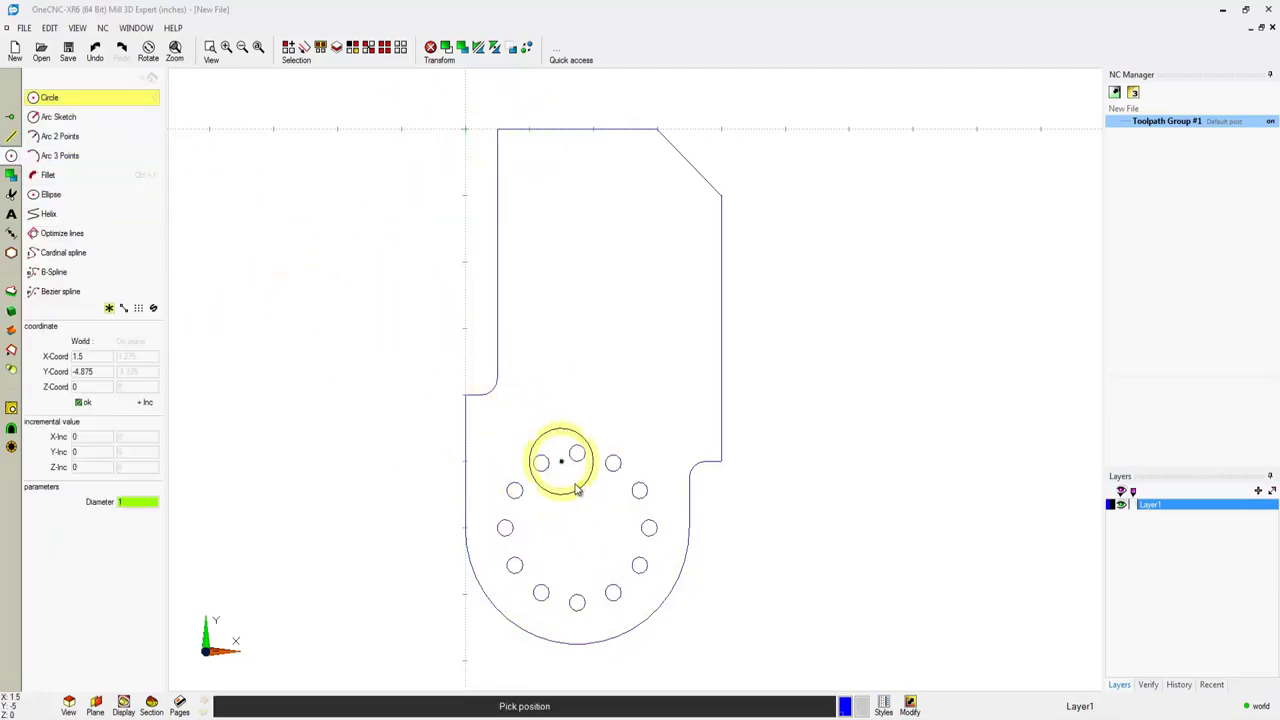
click(578, 379)
click(578, 229)
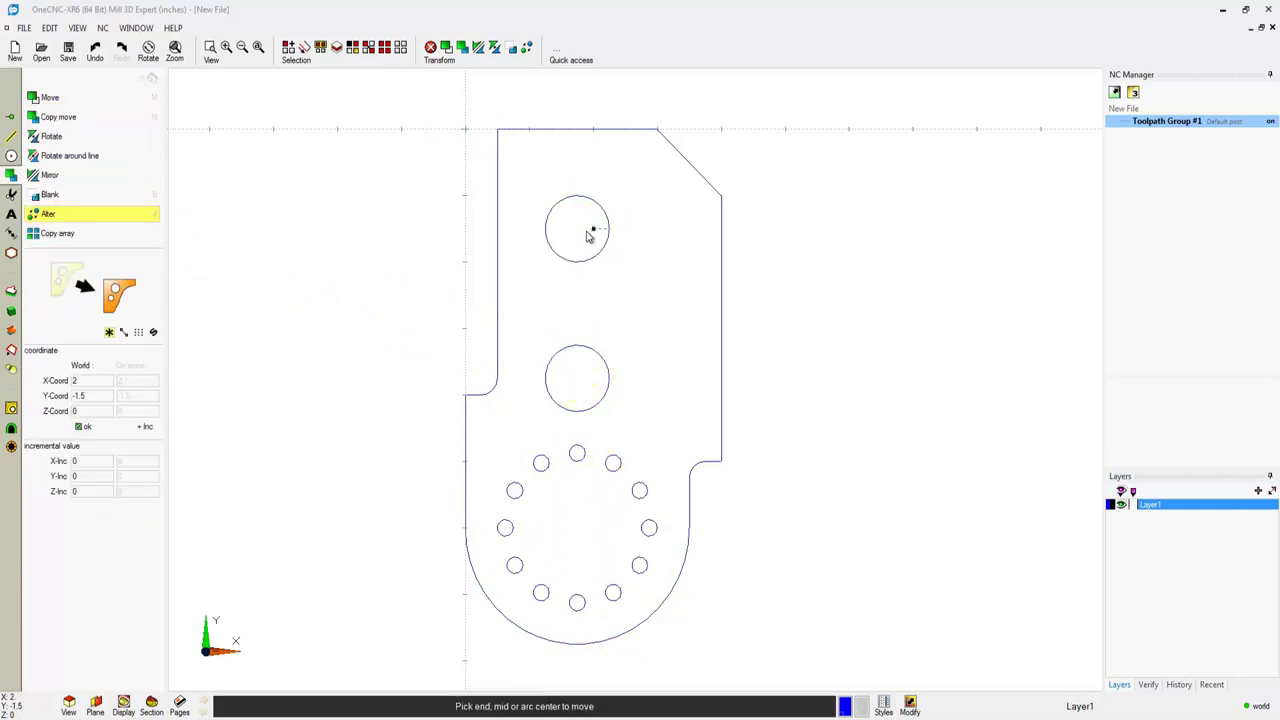
Alter the upper circle by shifting its centre down towards the right and enlarging its diameter.
click(580, 230)
click(634, 279)
click(650, 292)
right_click(655, 298)
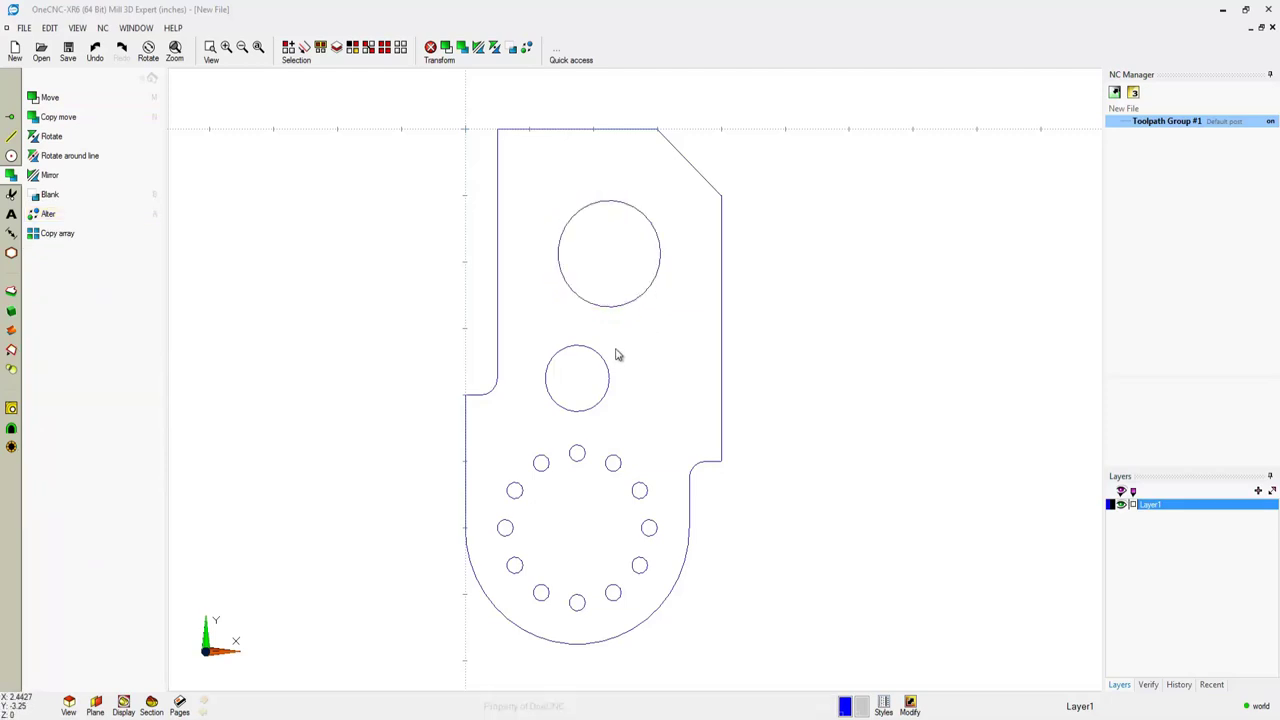
Select all the geometry and rotate it 90 degrees counterclockwise about the origin.
key(ctrl+a)
scroll(614, 337, down, 3)
middle_drag(614, 332, 598, 414)
click(494, 48)
click(494, 275)
click(498, 196)
right_click(508, 190)
middle_drag(542, 198, 555, 368)
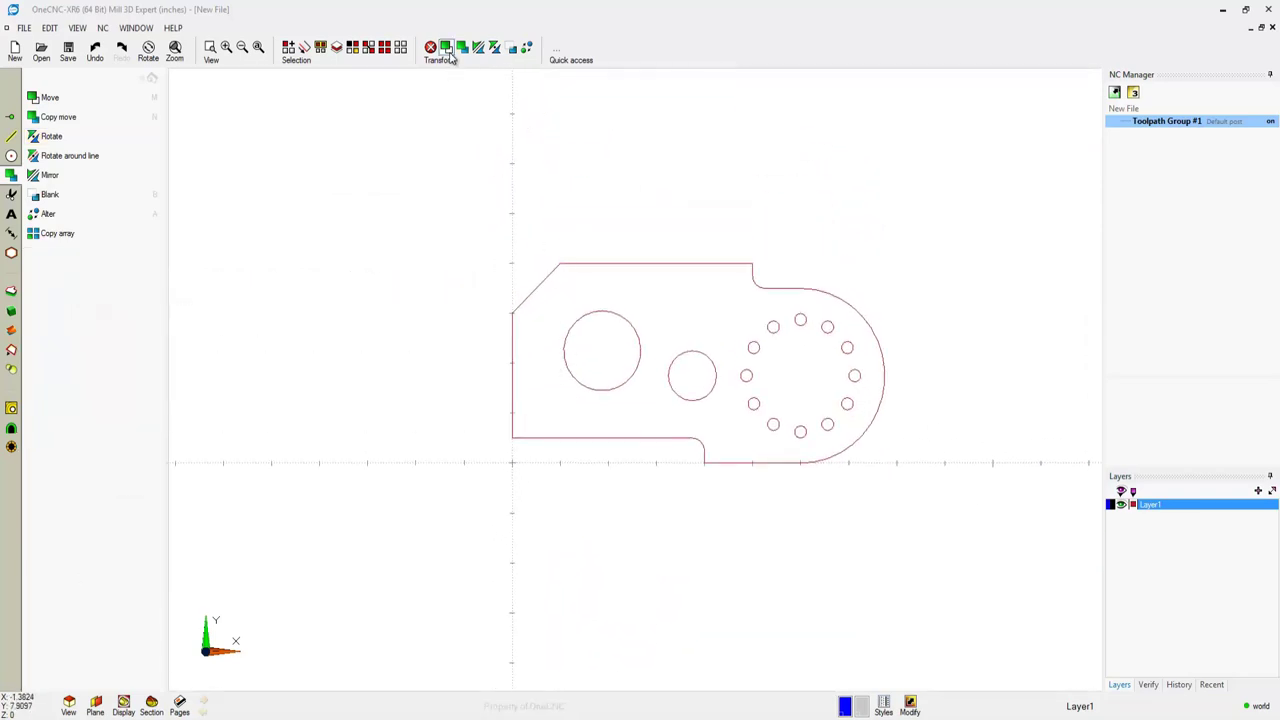
Move the whole part 4 inches down so that its upper edge lies on the X axis.
key(m)
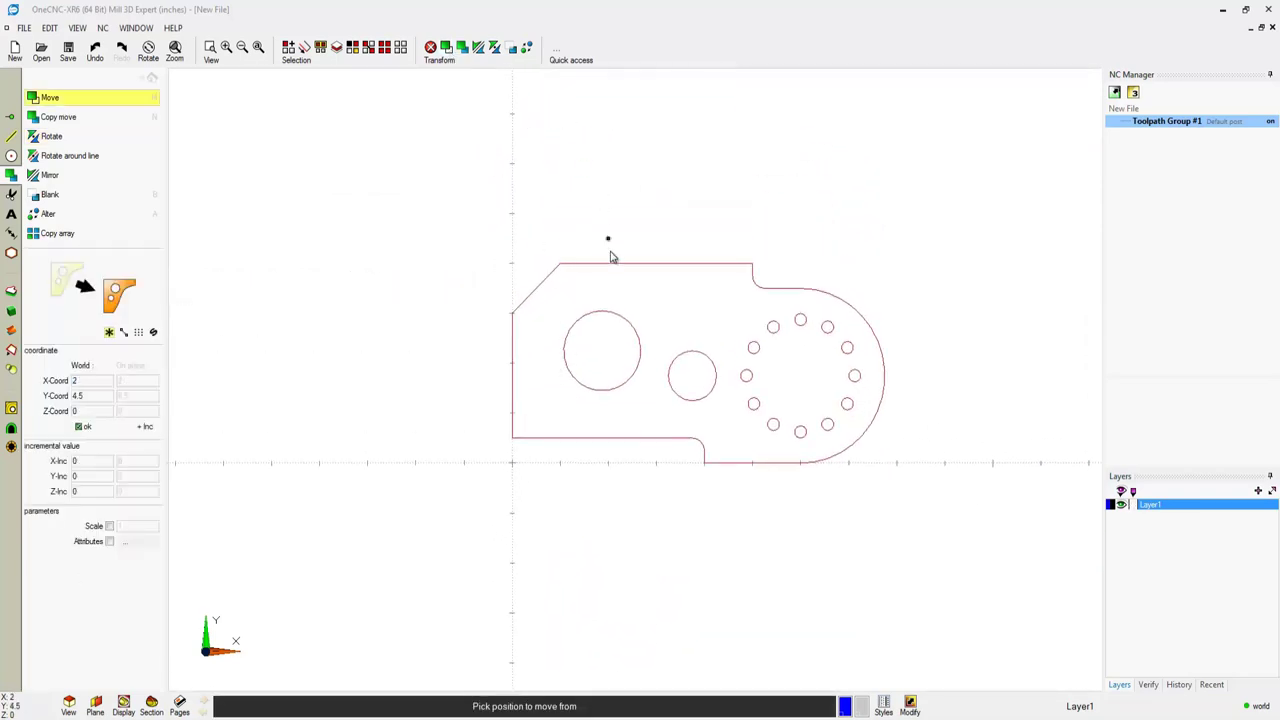
click(512, 265)
click(512, 463)
mouse_move(577, 451)
middle_down()
mouse_move(522, 252)
mouse_move(508, 251)
middle_up()
scroll(512, 268, up, 1)
key(Escape)
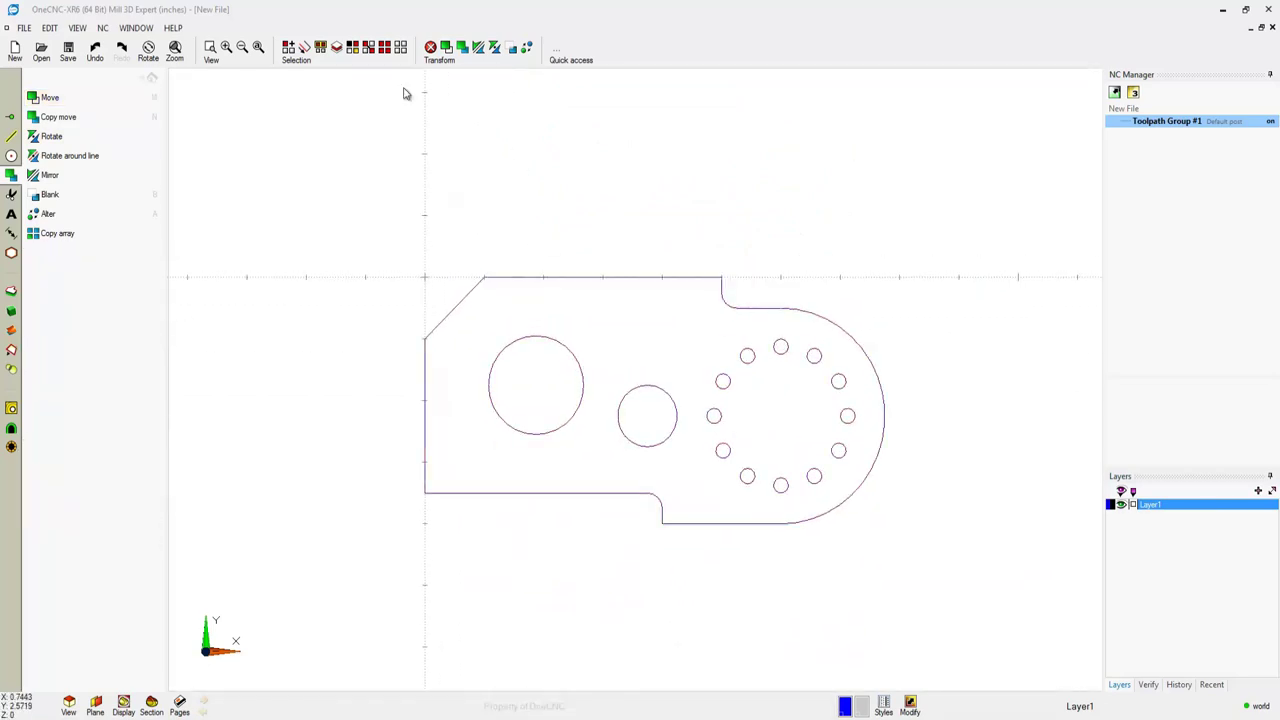
Add vertical dimensions for the straight left edge and for the height from the lower-left corner to the upper edge.
click(12, 234)
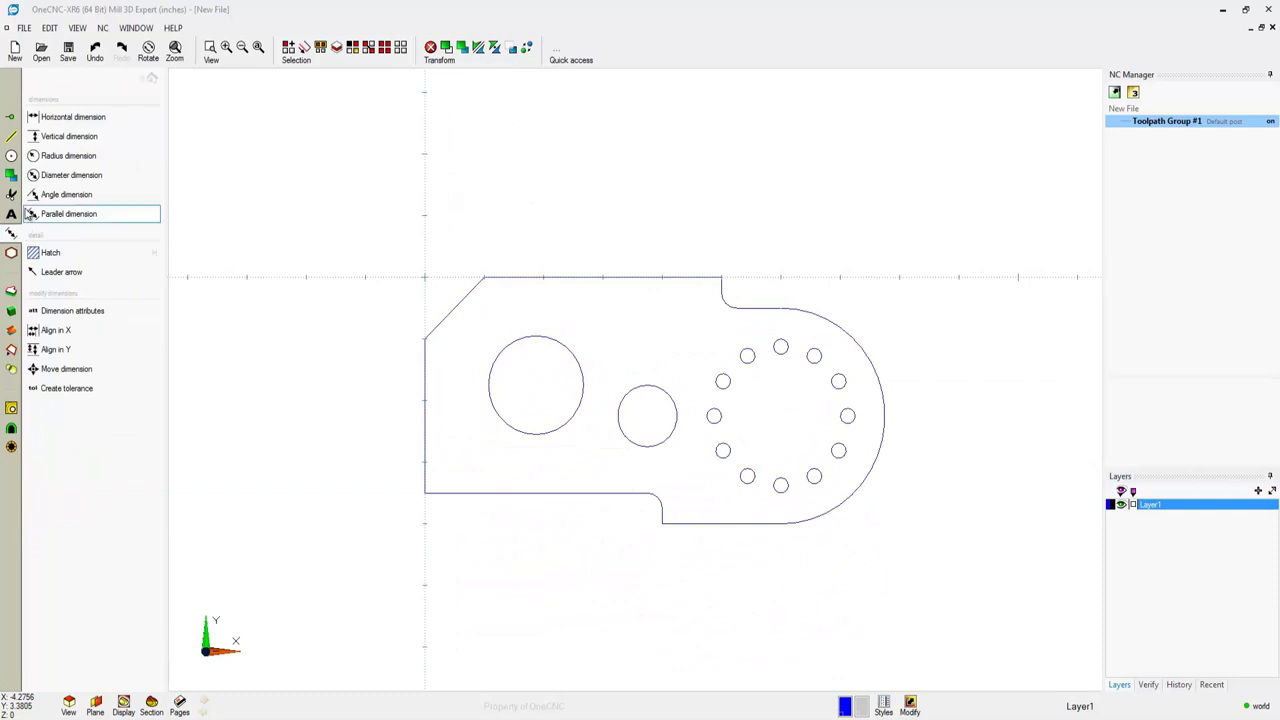
click(61, 137)
click(423, 344)
click(425, 490)
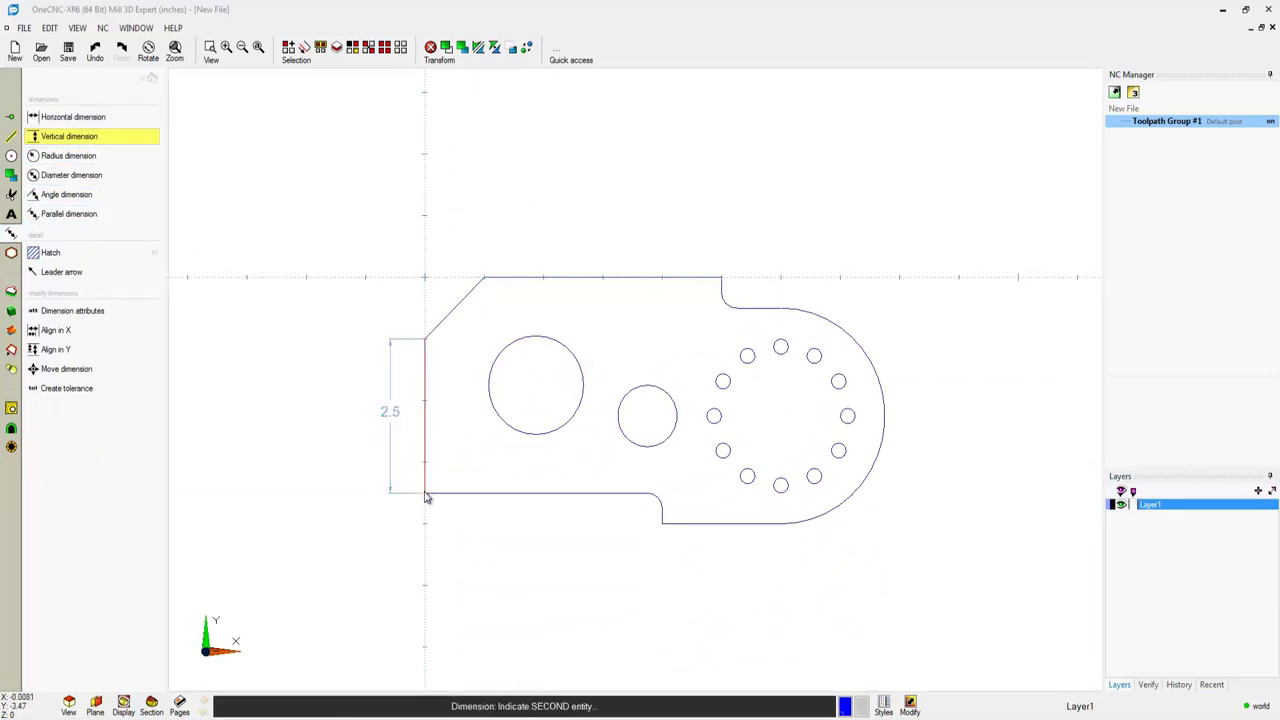
click(483, 282)
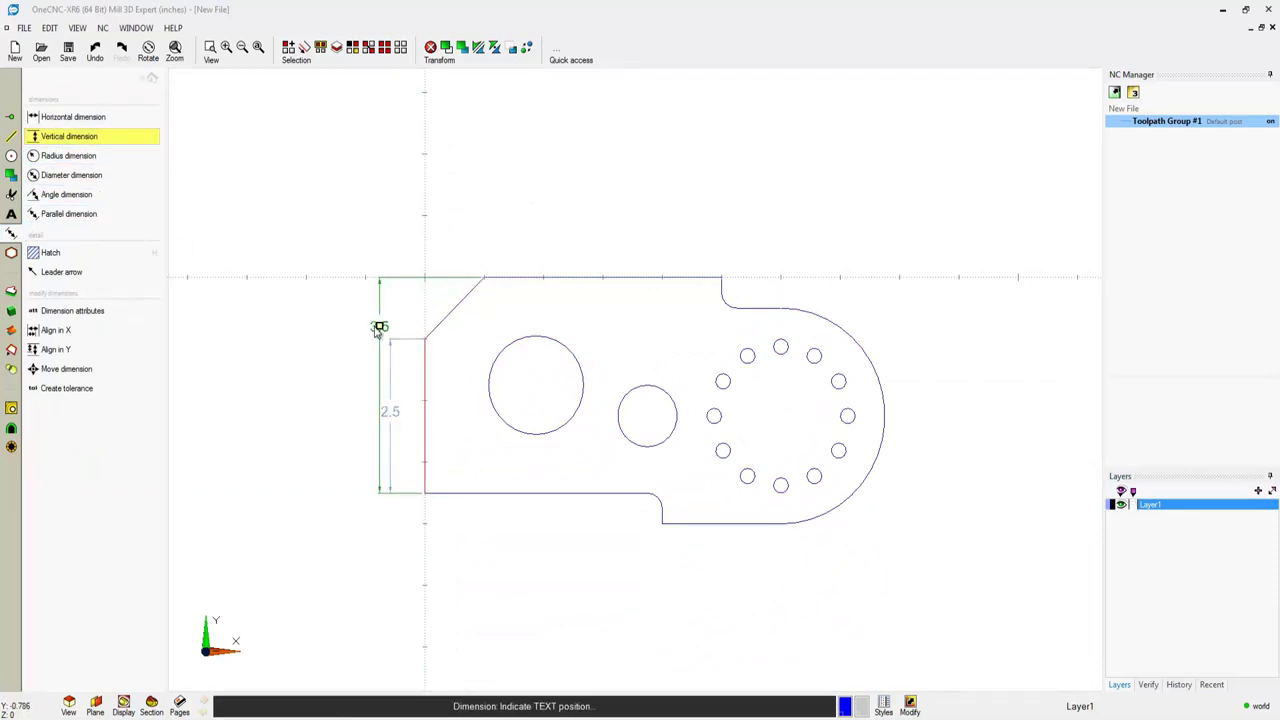
Add horizontal dimensions from the left edge to the chamfer's end and the upper edge's end, and a radius dimension on the rounded end.
click(73, 117)
click(474, 285)
click(428, 342)
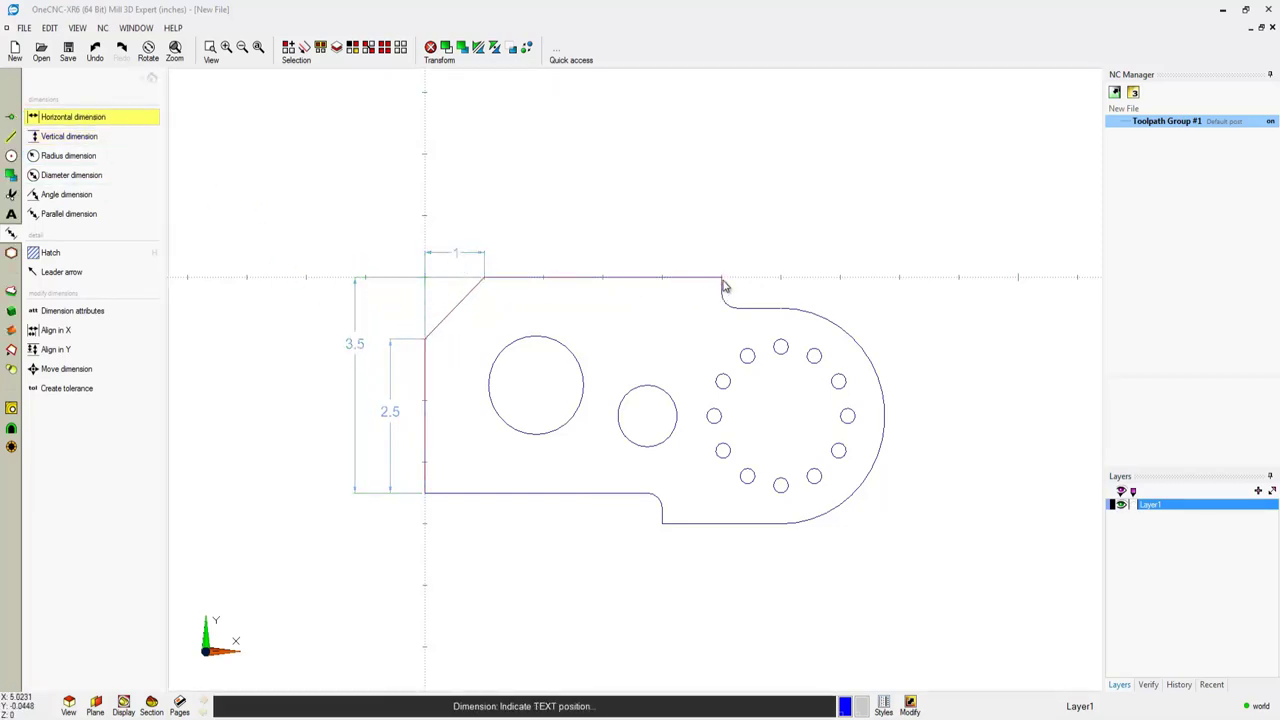
click(80, 155)
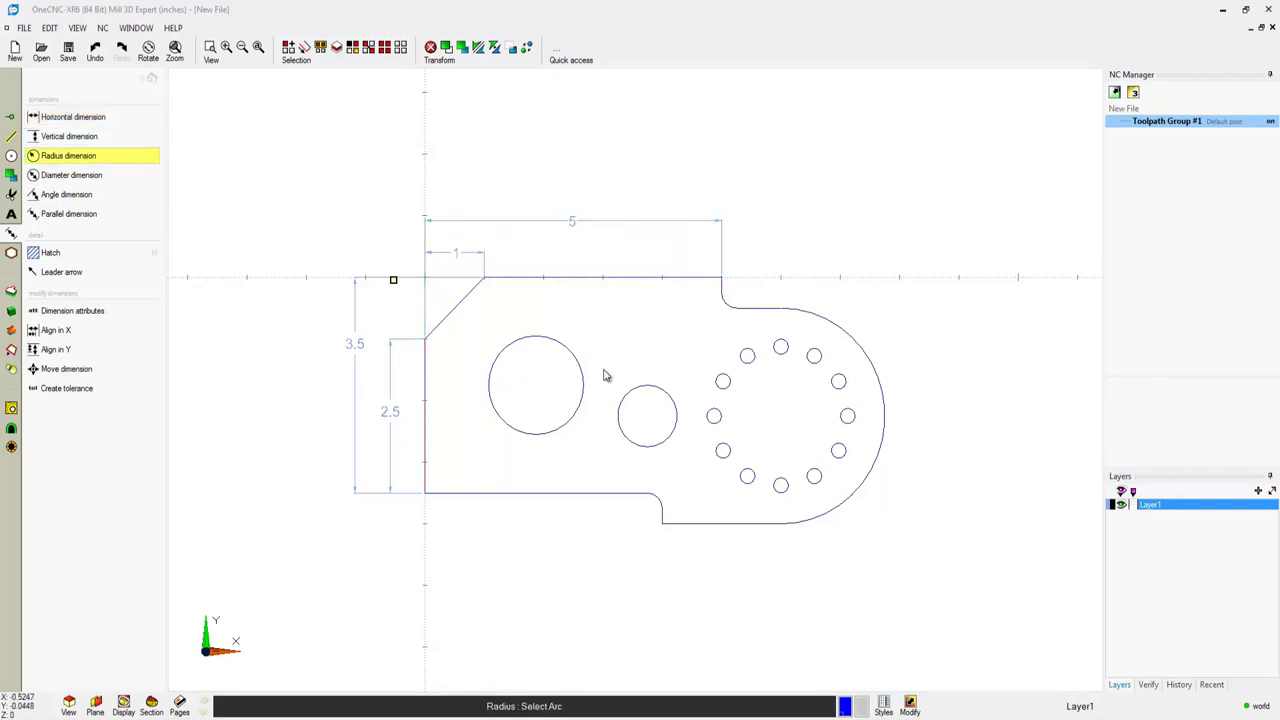
click(914, 547)
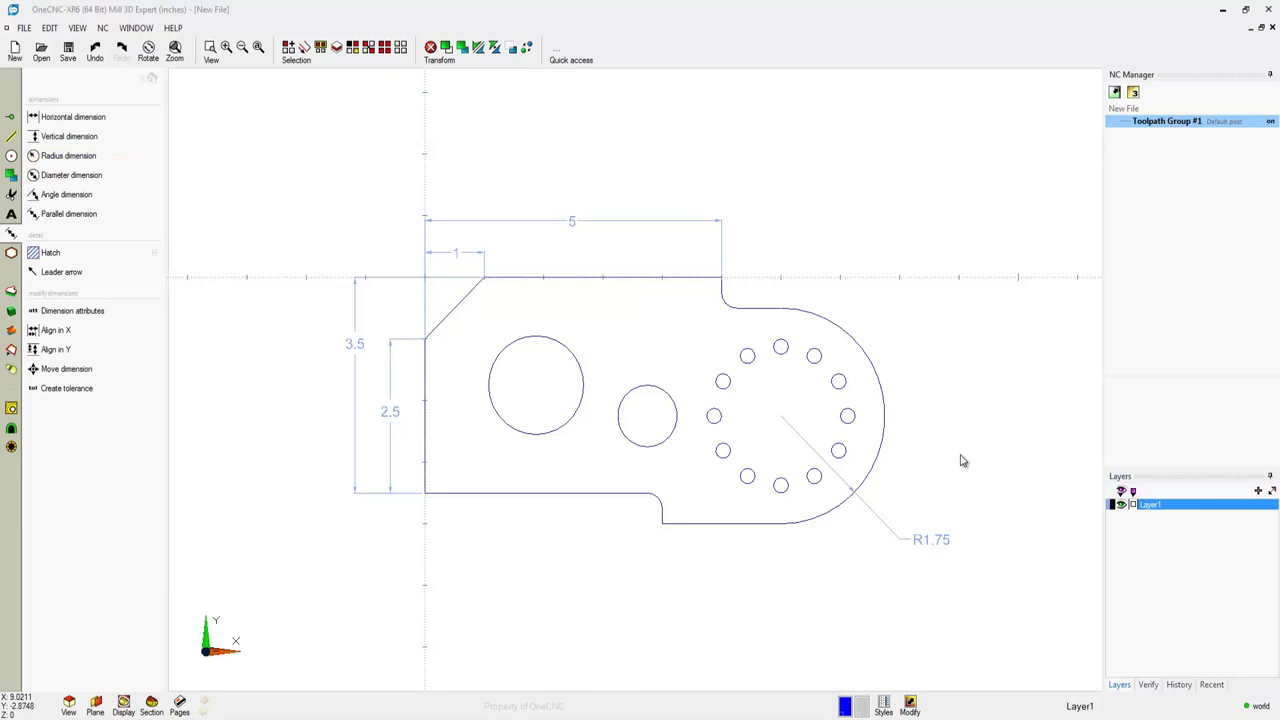
Select all the geometry and fill the part's area with the Iron cross hatch at a 45 degree angle on Layer1.
key(ctrl+a)
click(60, 254)
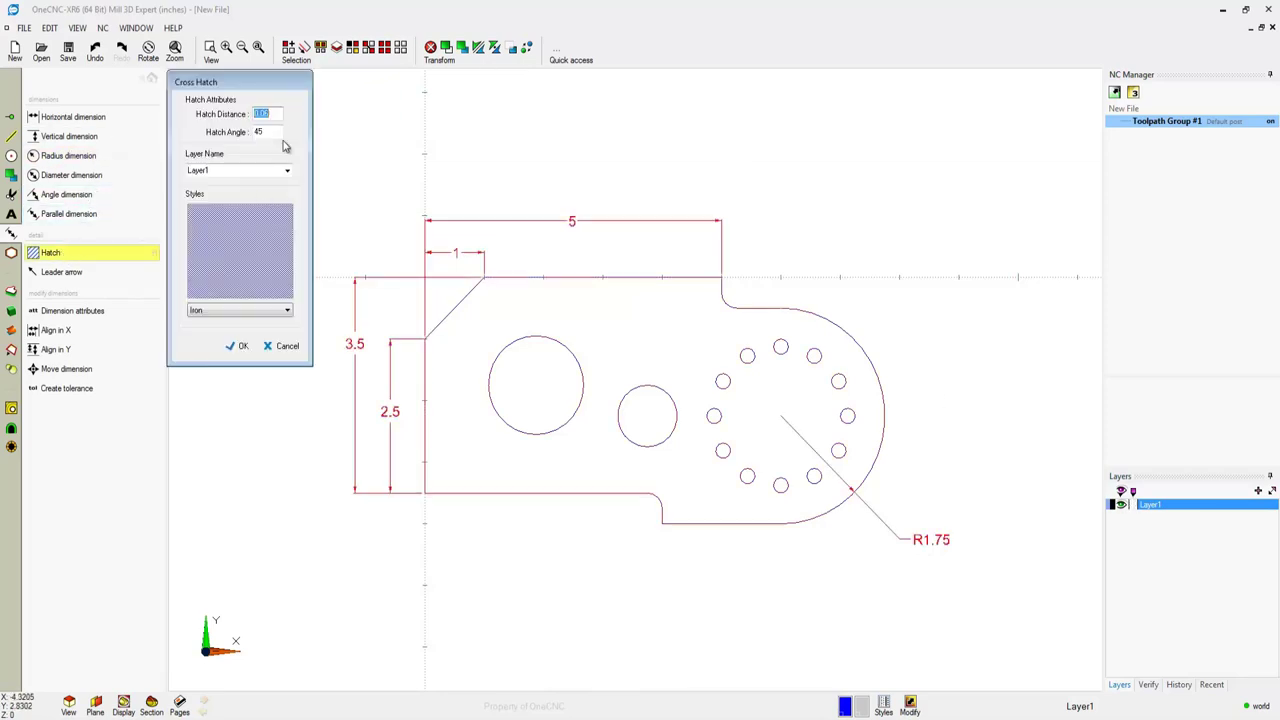
click(242, 346)
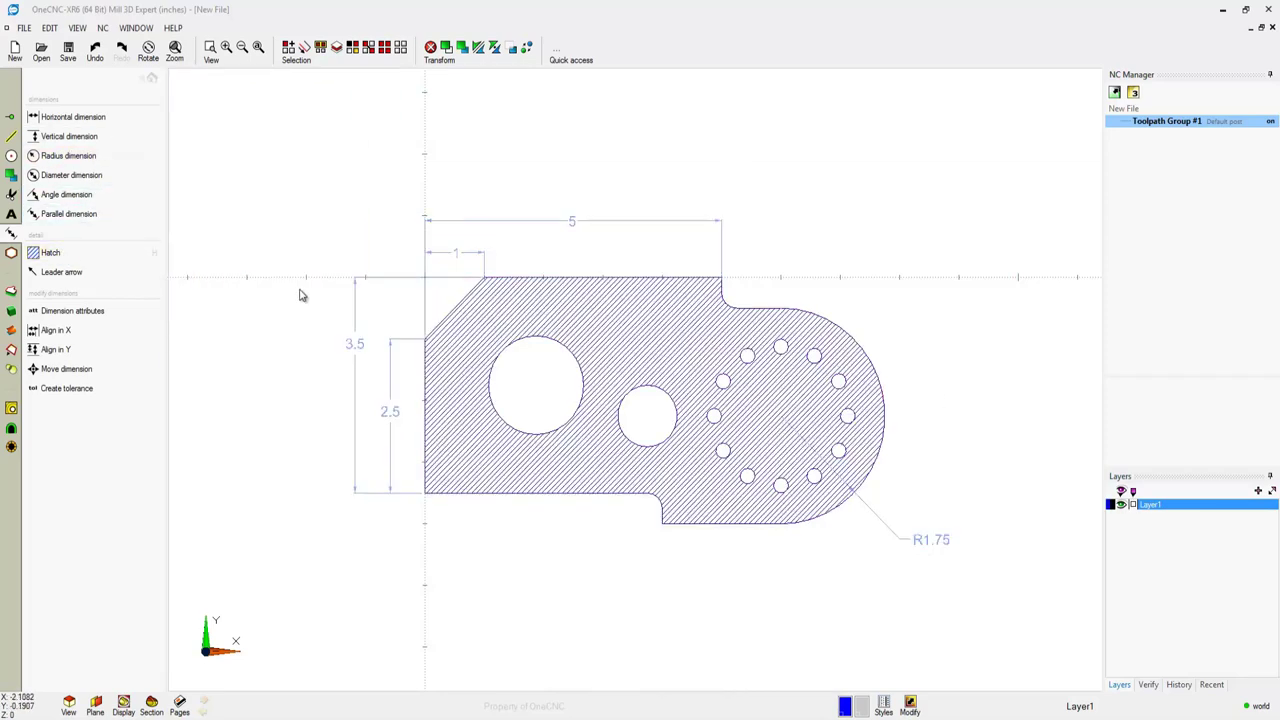
scroll(400, 318, up, 2)
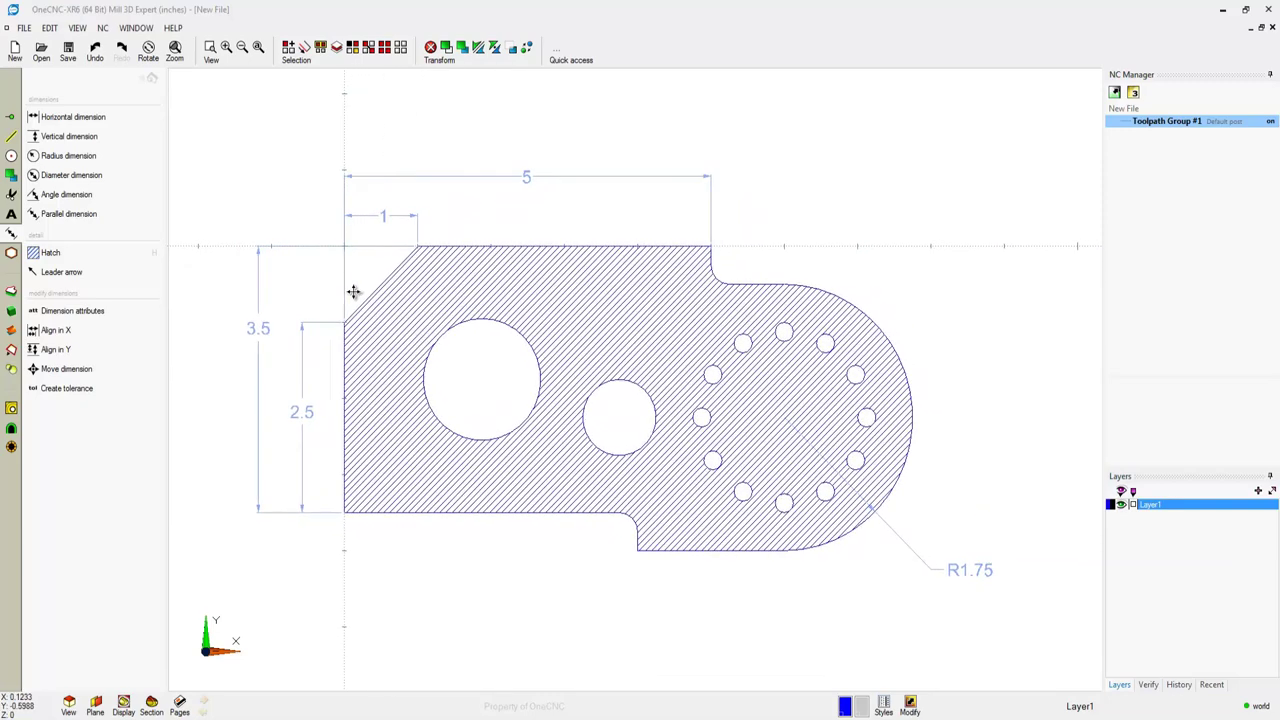
click(151, 78)
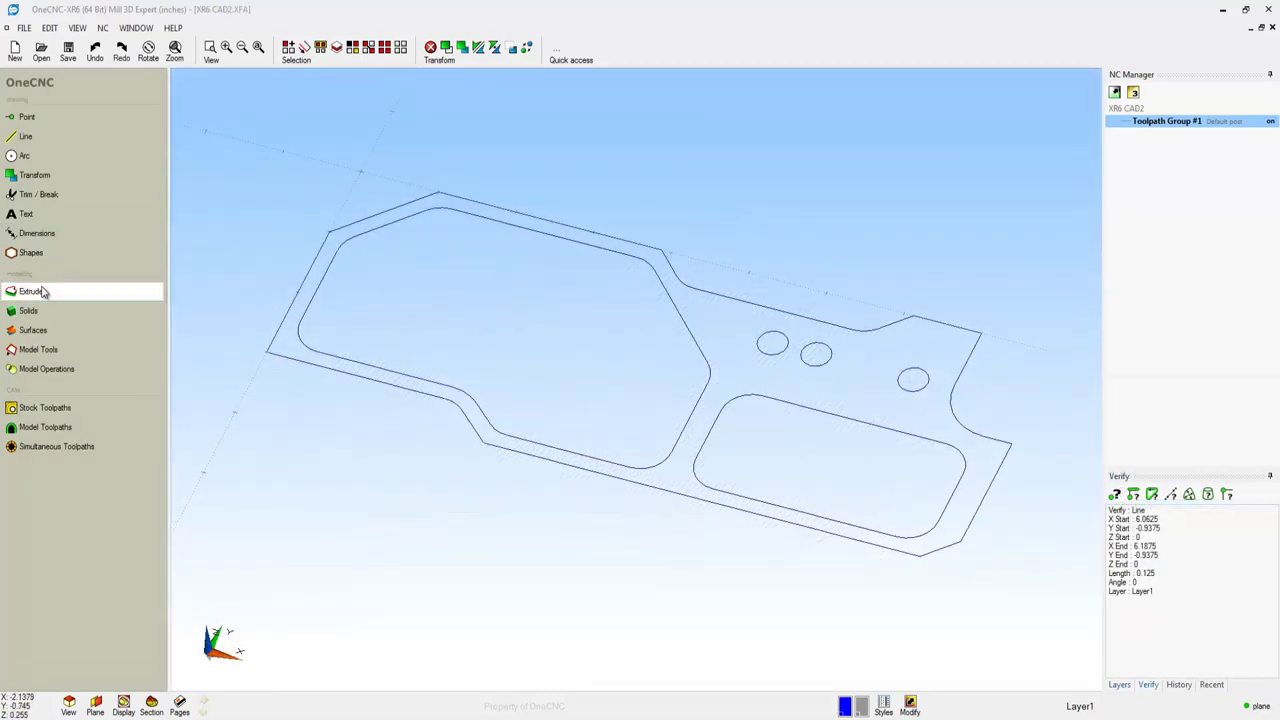
Extrude the outer profile of the XR6 CAD2 part downward into a solid body.
click(36, 290)
click(81, 150)
click(314, 361)
right_click(315, 364)
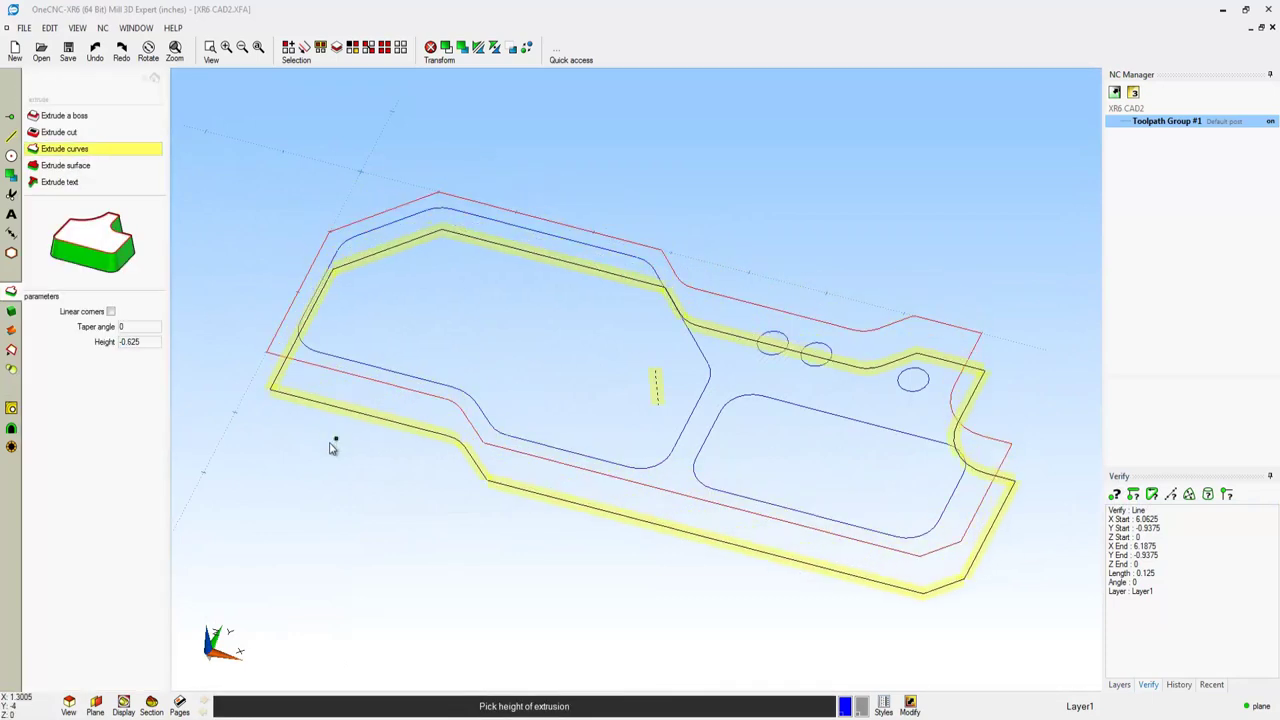
click(330, 451)
Cut the large inner loop into the body as a pocket 0.25 inch deep.
click(104, 135)
click(341, 259)
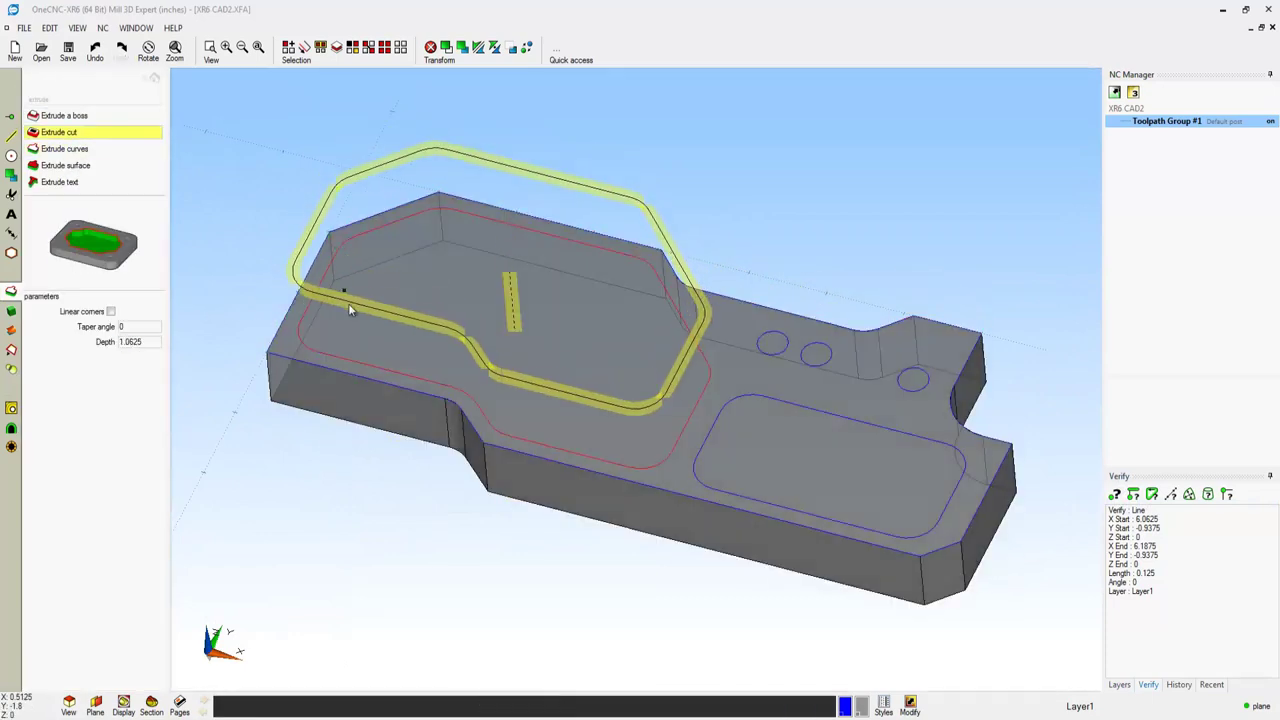
click(363, 370)
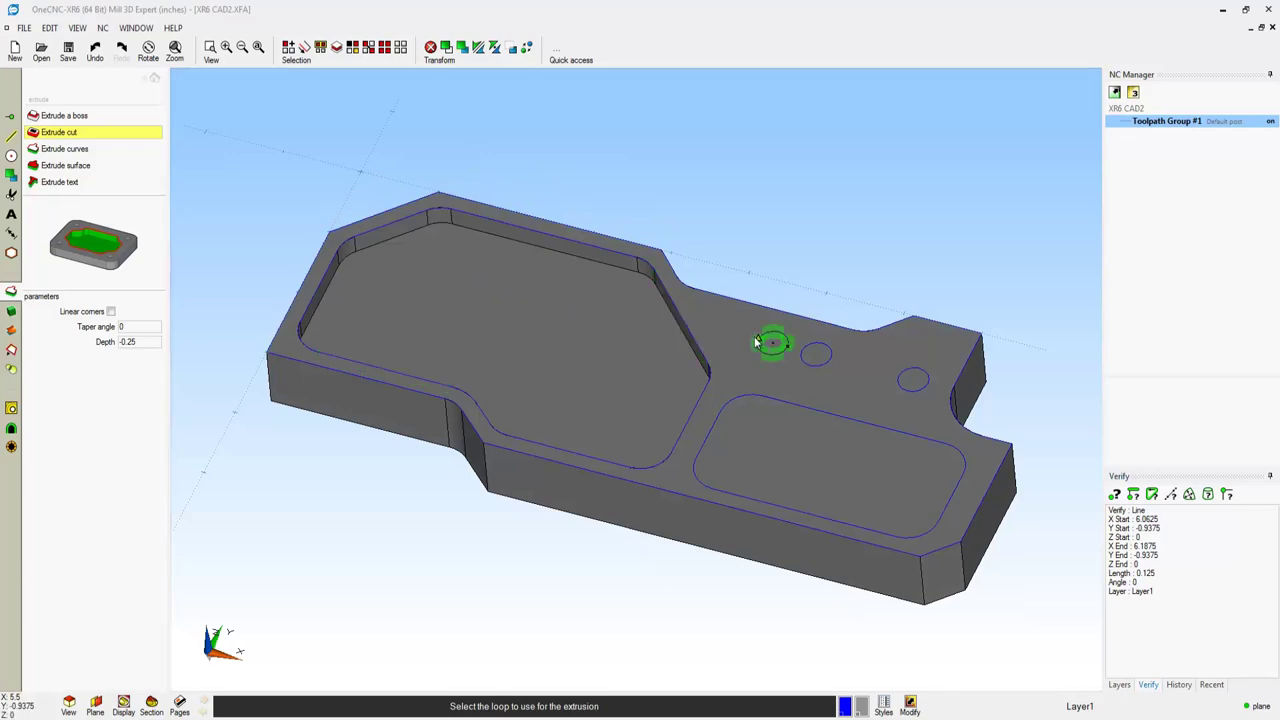
Cut the three small circles through the full thickness of the body as holes.
click(811, 367)
click(827, 489)
click(908, 390)
click(925, 497)
middle_drag(914, 318, 900, 220)
scroll(643, 260, up, 3)
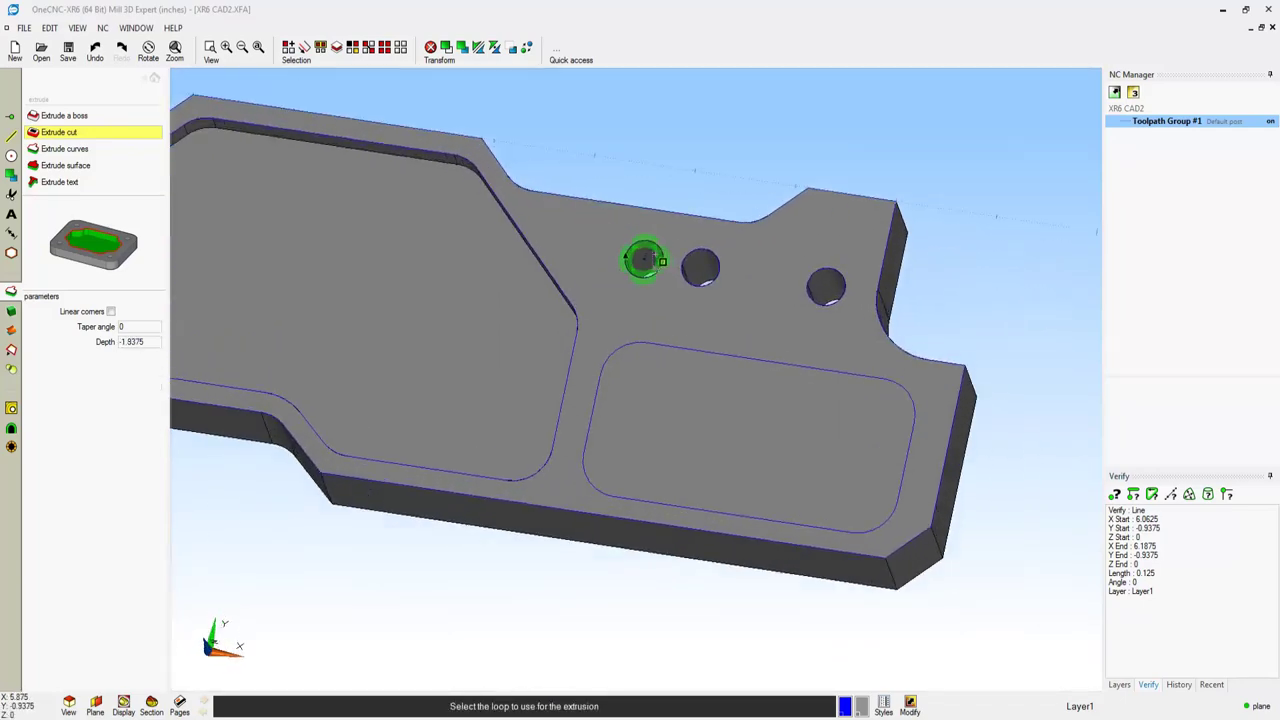
Extrude the rounded rectangle upward from the body's top face as a boss, and turn the model to inspect its underside.
click(86, 117)
click(645, 355)
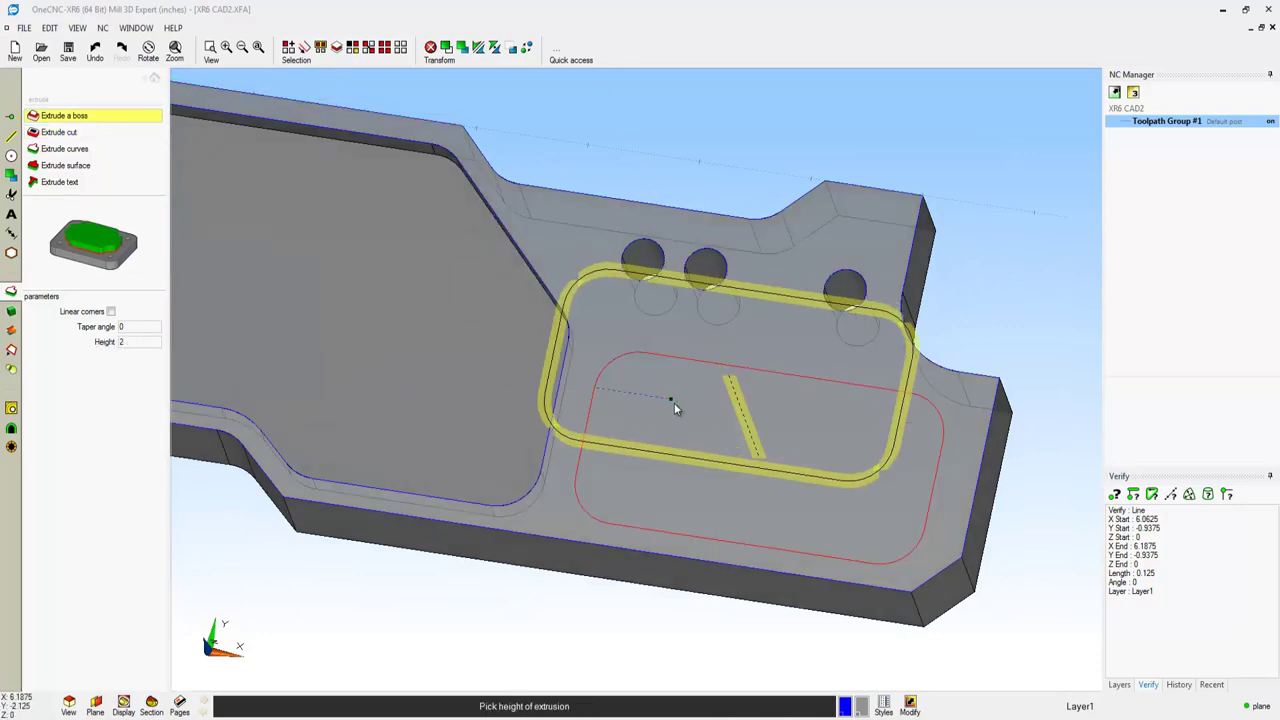
click(690, 481)
middle_drag(812, 396, 479, 203)
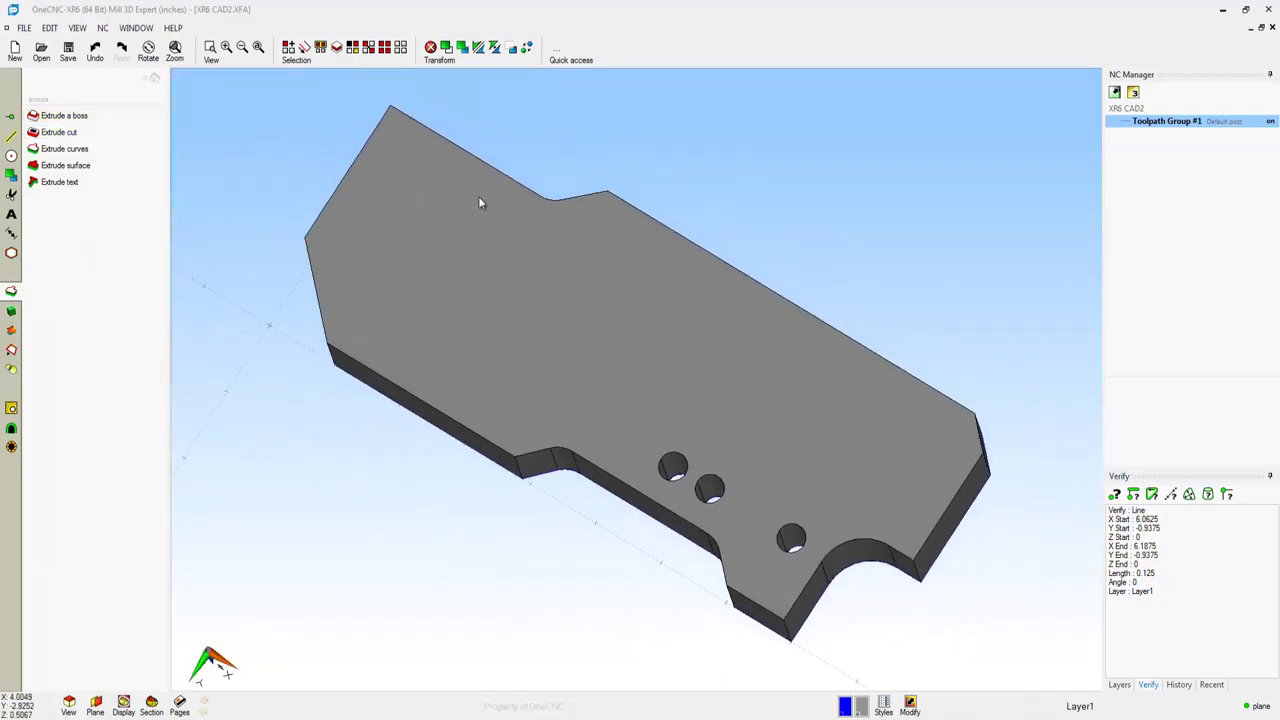
Shell the body inwards with a wall thickness of 0.05, removing the underside face.
click(11, 350)
click(55, 136)
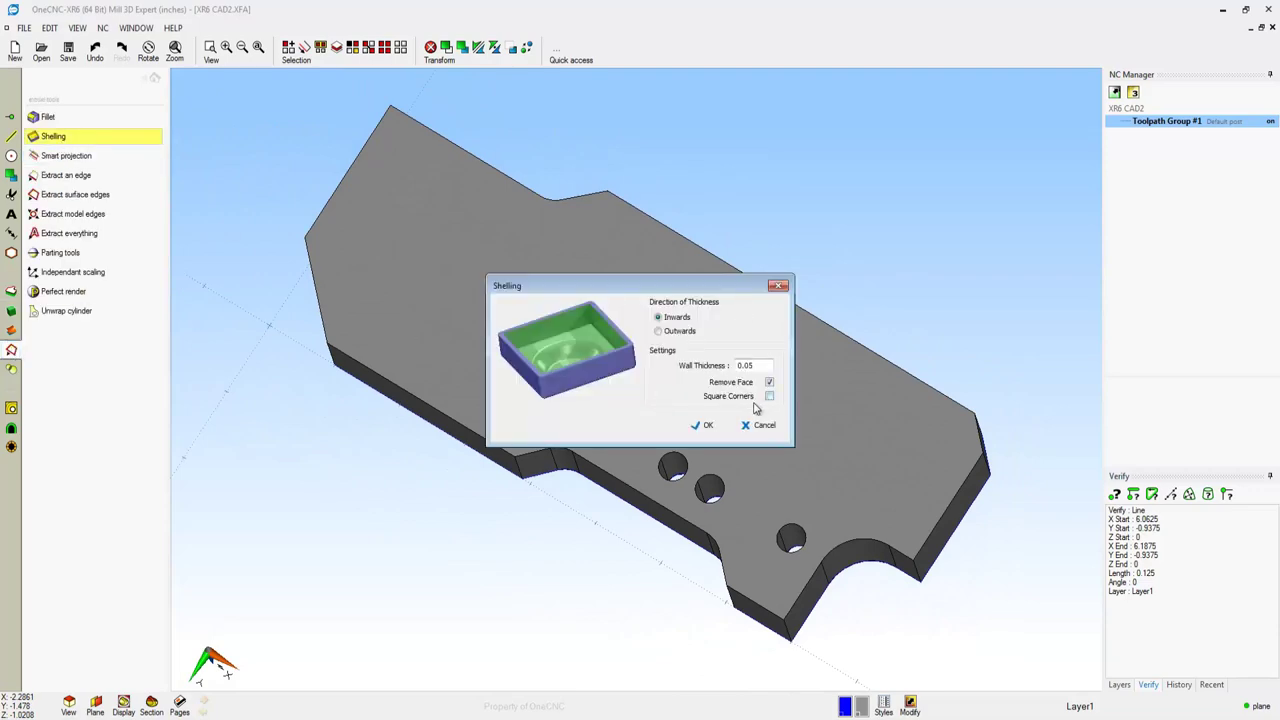
click(705, 425)
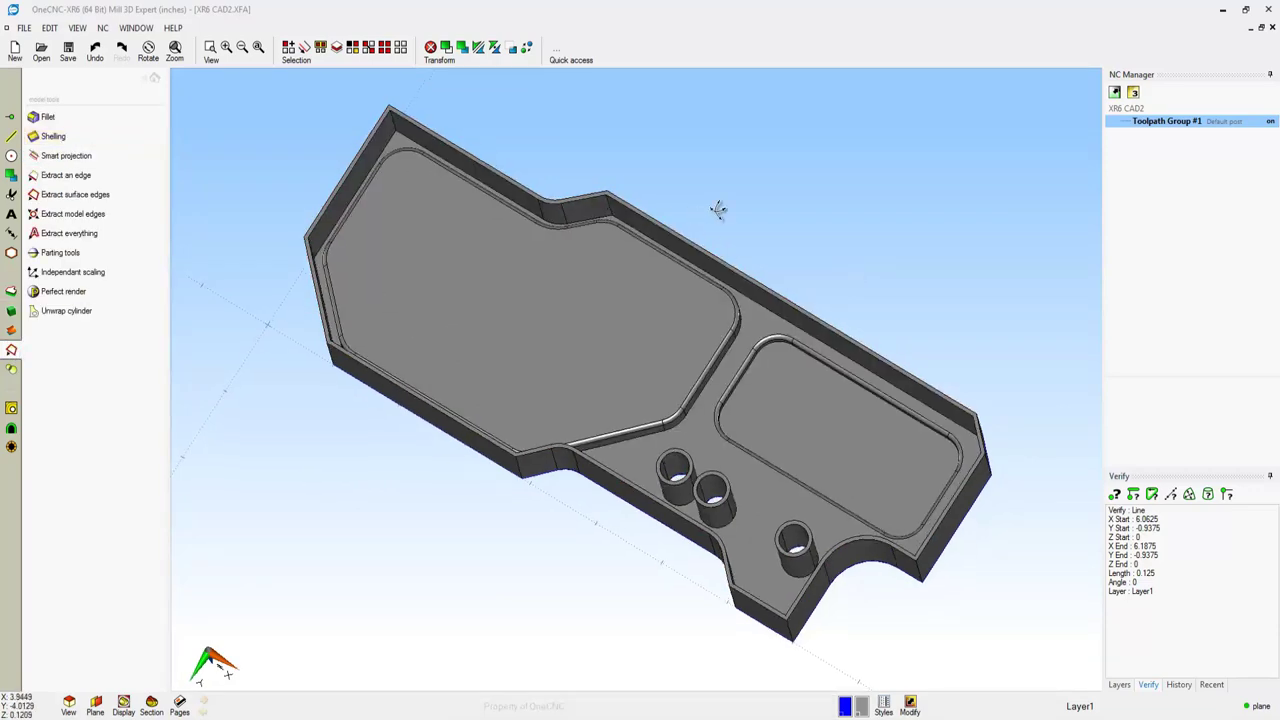
Chamfer the top edges of the three holes with a chamfer distance of 0.015.
middle_drag(723, 206, 666, 466)
scroll(666, 466, up, 5)
click(78, 119)
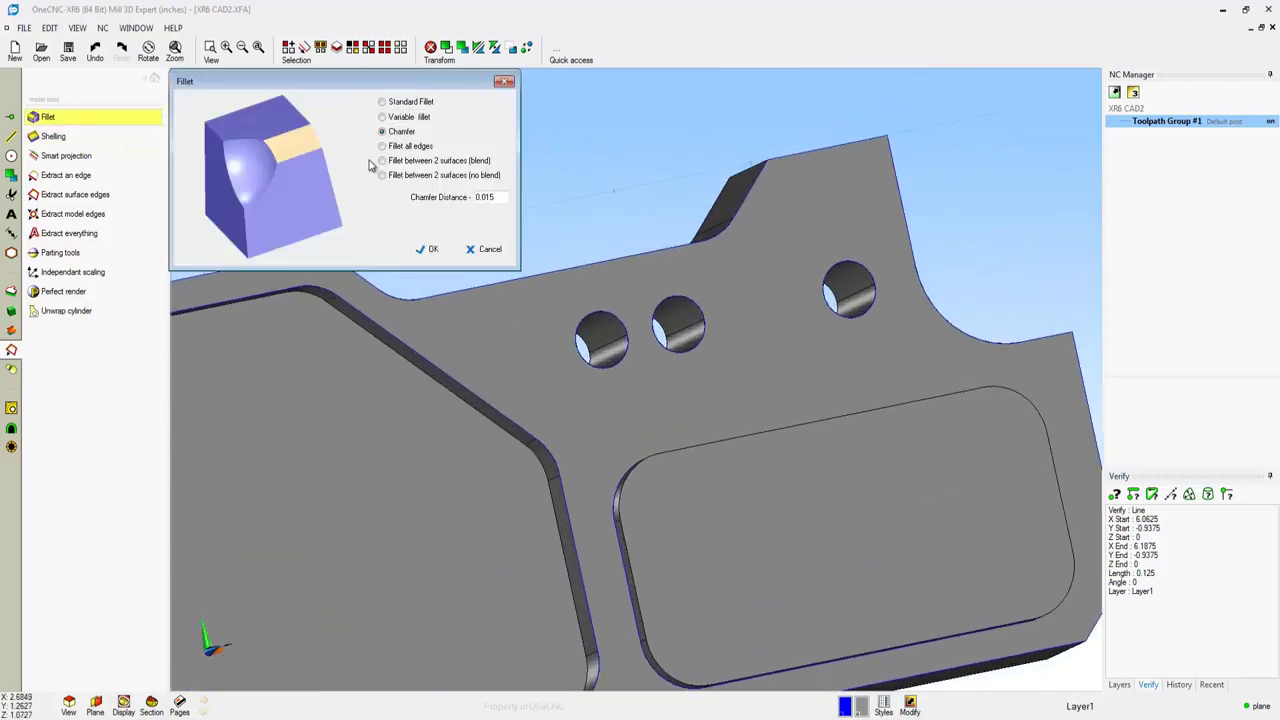
click(439, 253)
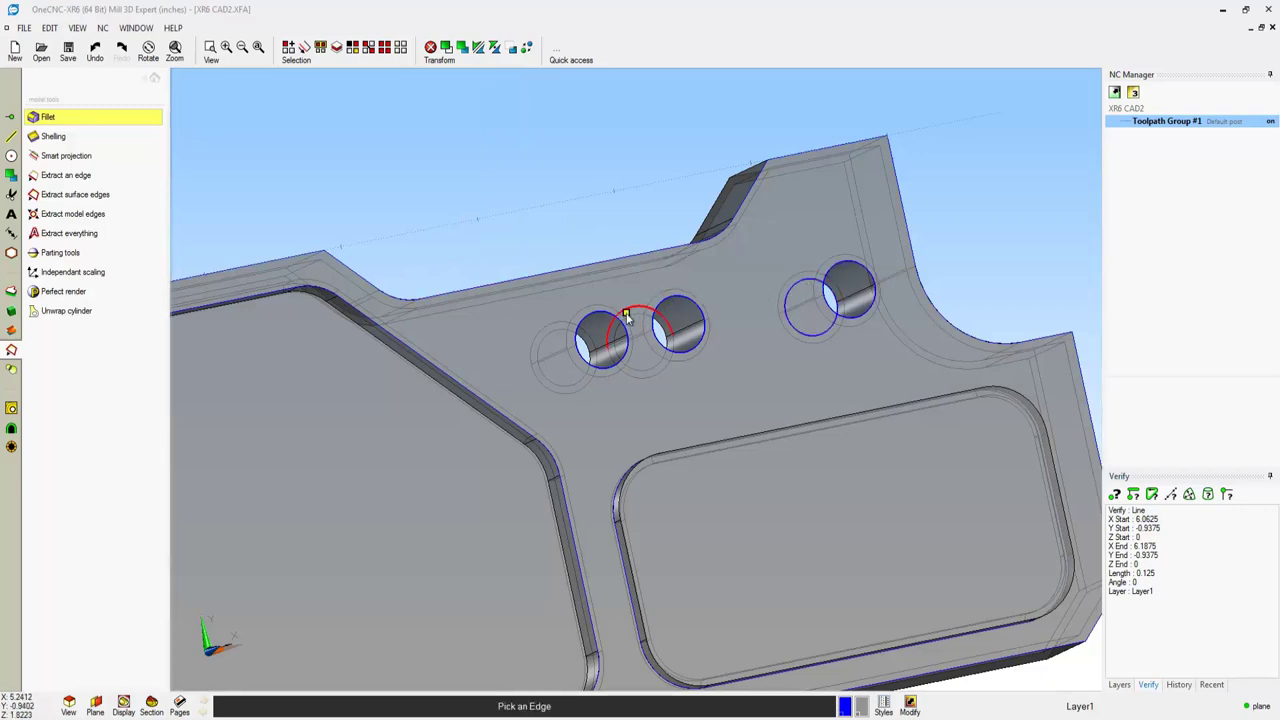
click(572, 335)
click(589, 373)
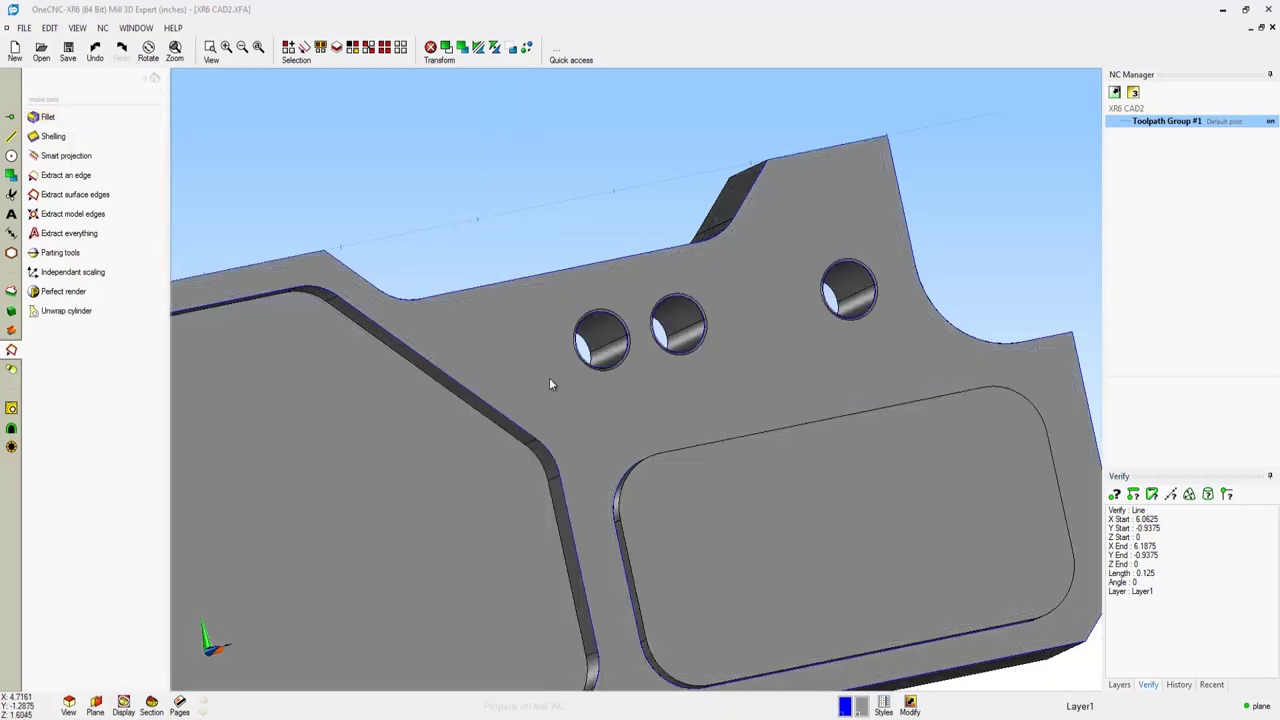
middle_drag(909, 224, 526, 375)
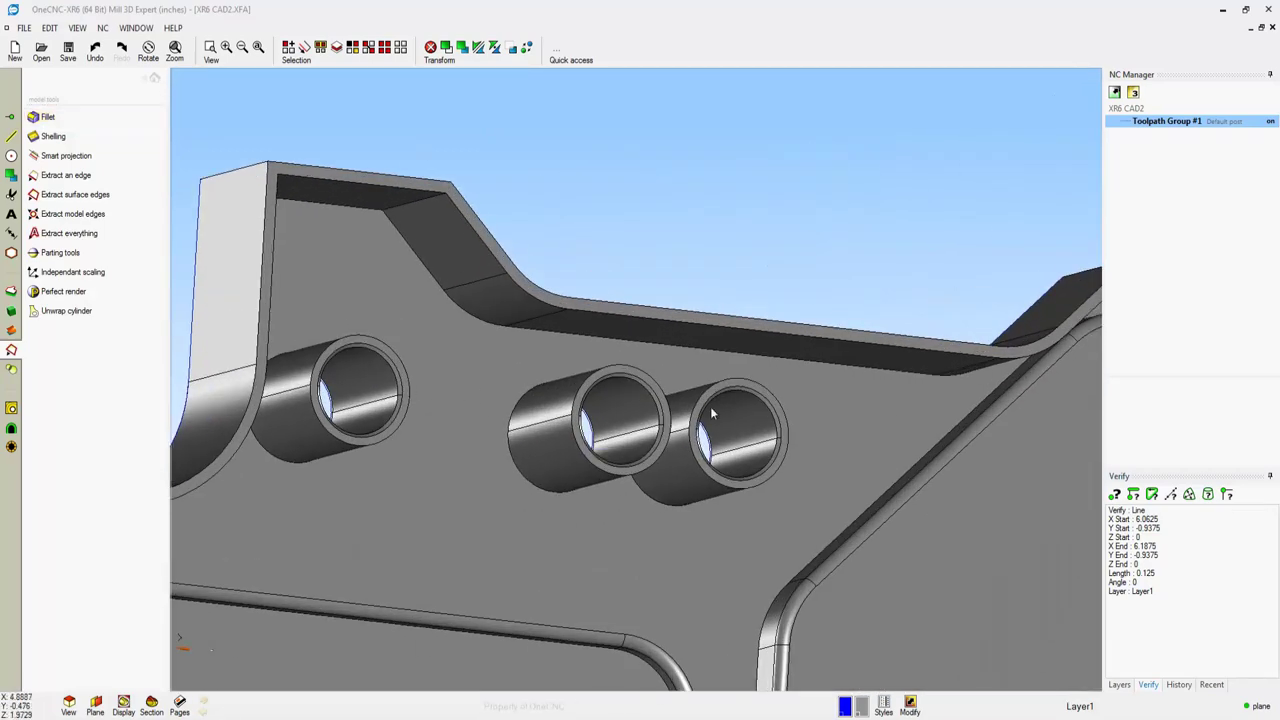
Fillet the base edge of the raised boss and the floor edge of the large pocket with radius 0.03125.
middle_drag(727, 410, 596, 248)
click(68, 118)
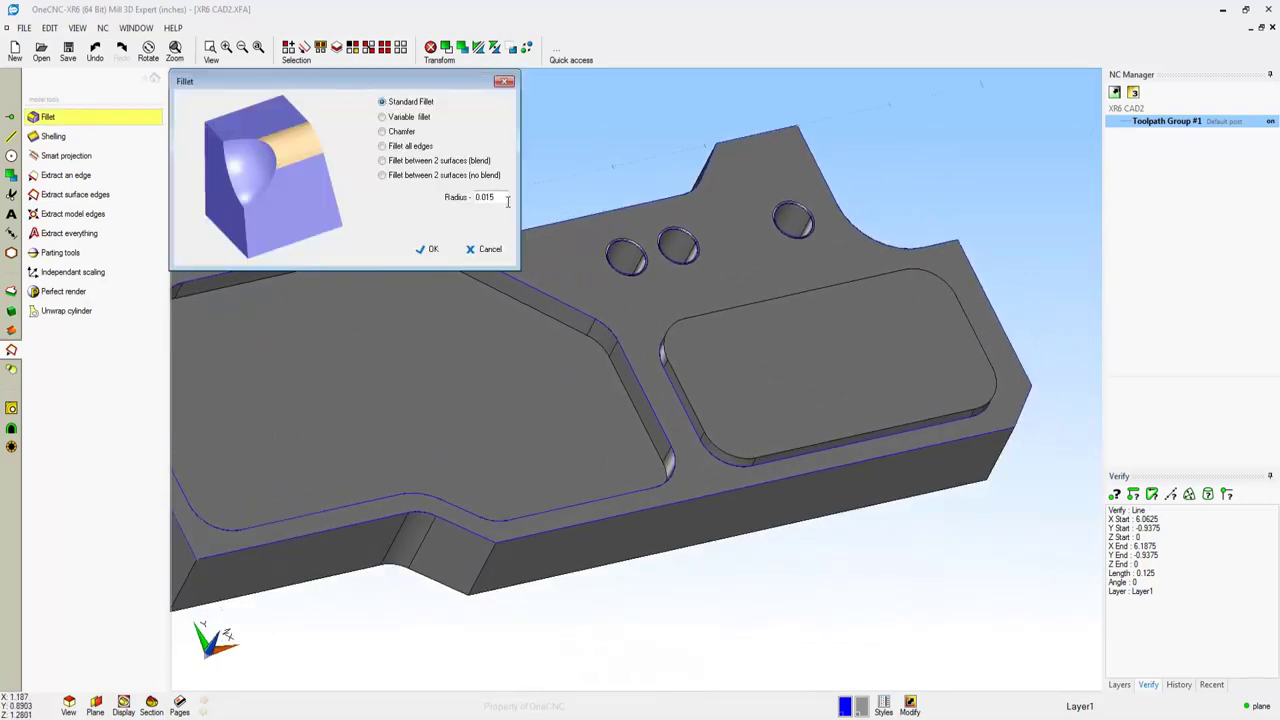
click(431, 250)
scroll(682, 403, up, 4)
click(681, 403)
click(577, 409)
right_click(661, 343)
scroll(661, 344, down, 4)
middle_drag(660, 349, 688, 370)
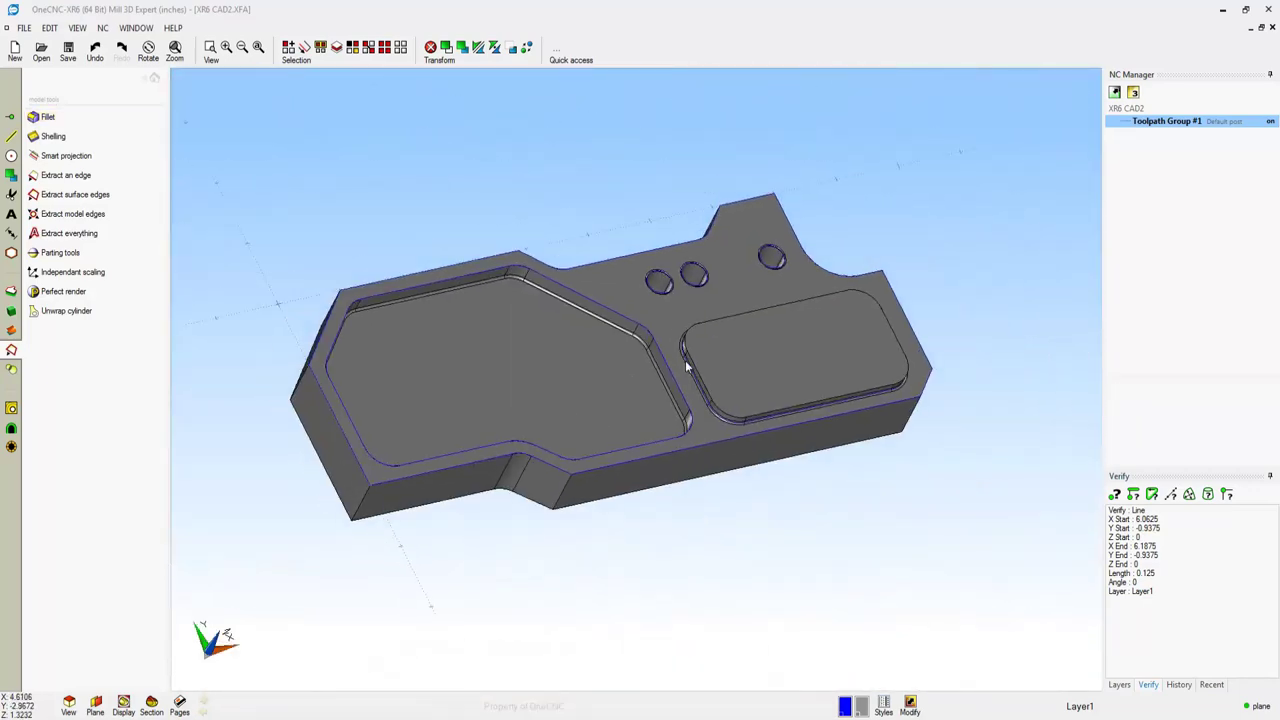
Set the working plane on the long side face next to the three holes and view that plane square on.
middle_drag(517, 306, 909, 400)
scroll(608, 360, up, 5)
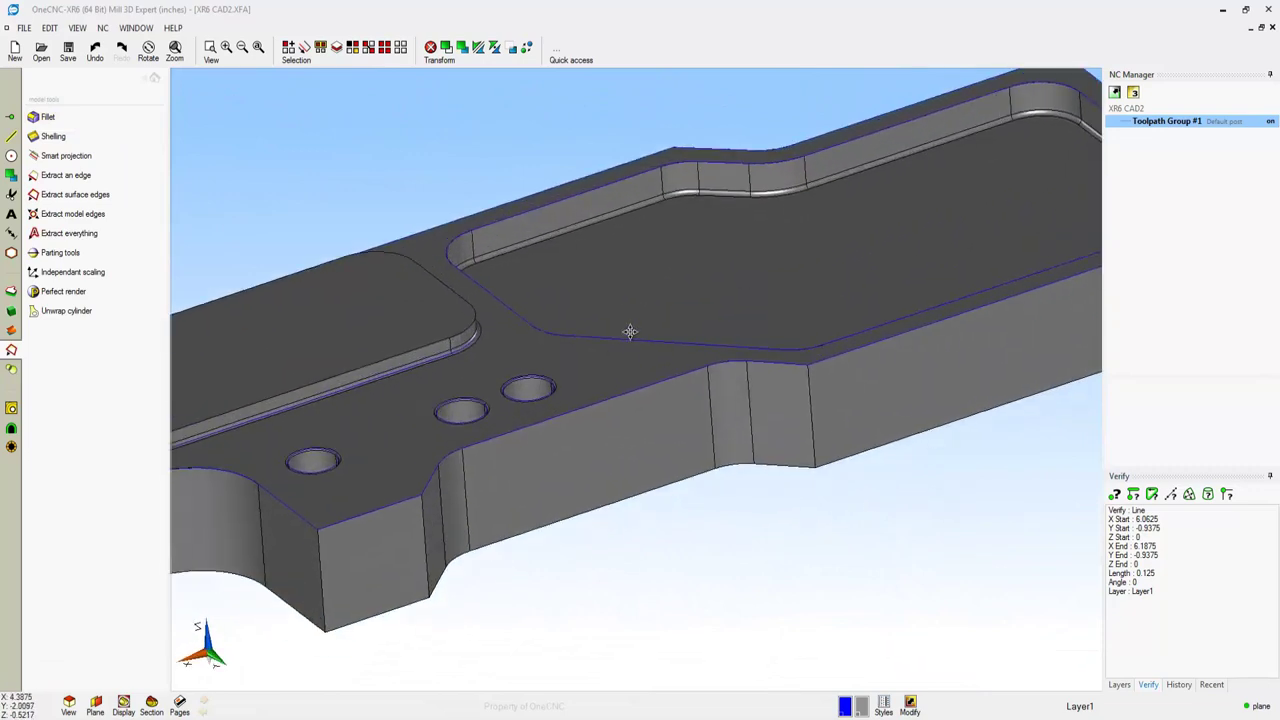
click(95, 705)
click(139, 464)
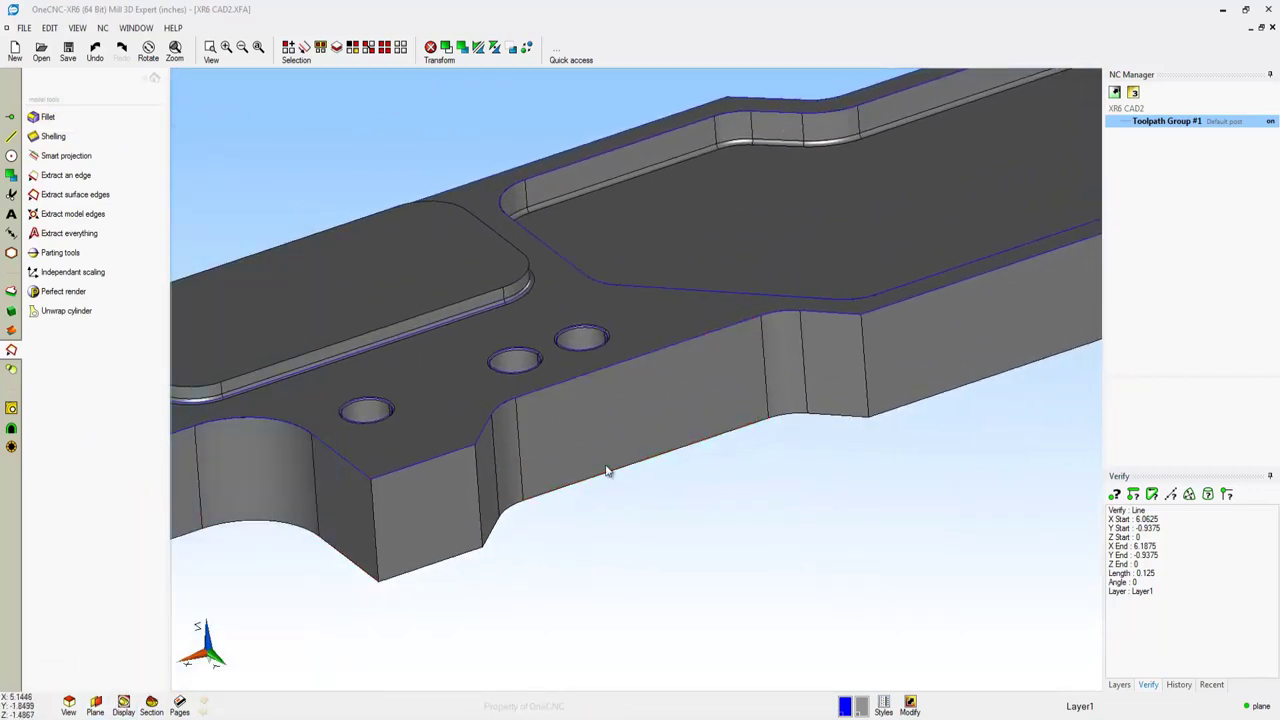
right_click(678, 368)
click(683, 274)
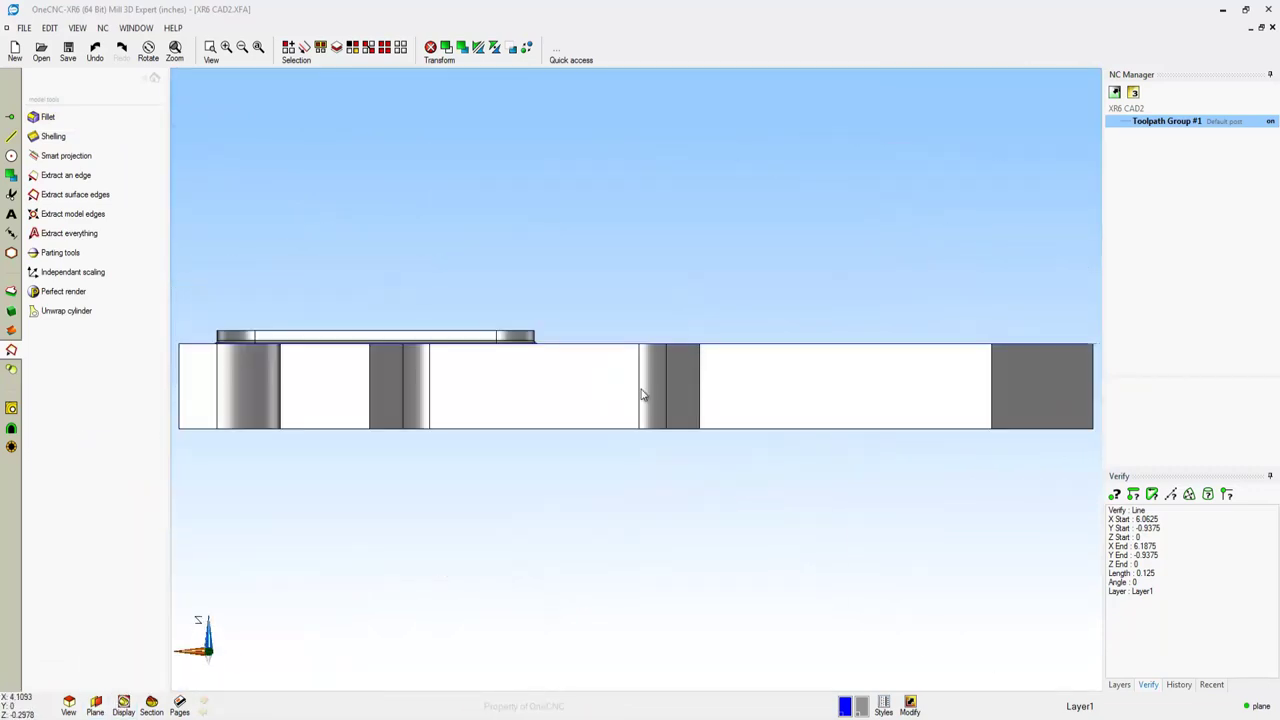
Draw two circles of diameter 0.3125 side by side on the side face as the slot's ends.
click(11, 157)
text(.3125)
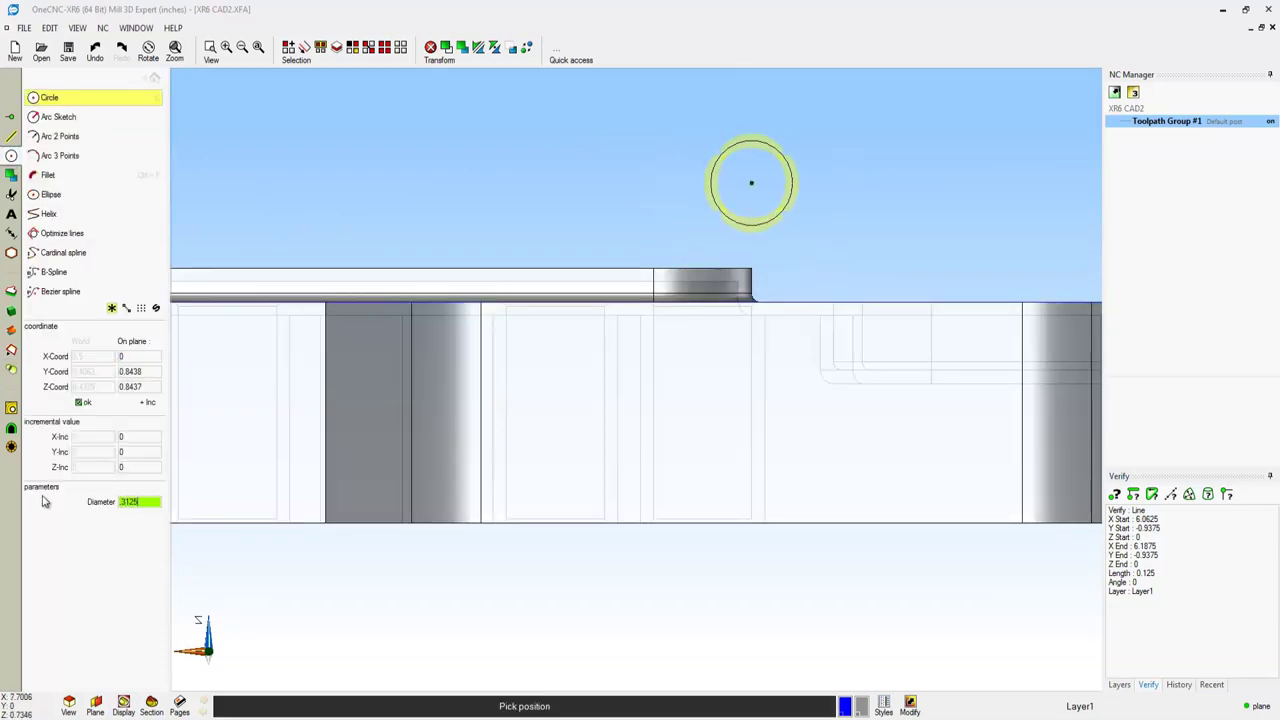
click(547, 412)
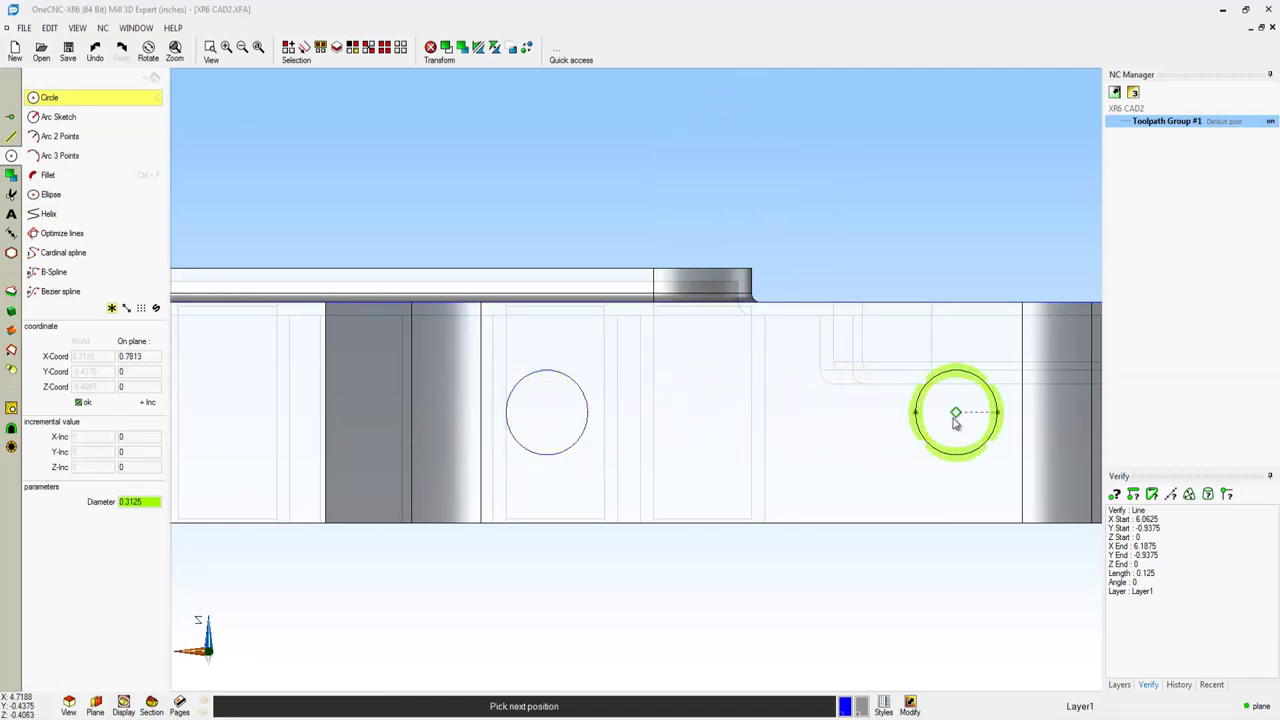
click(950, 424)
Join the two circles with tangent lines along their upper and lower sides.
click(11, 137)
click(55, 117)
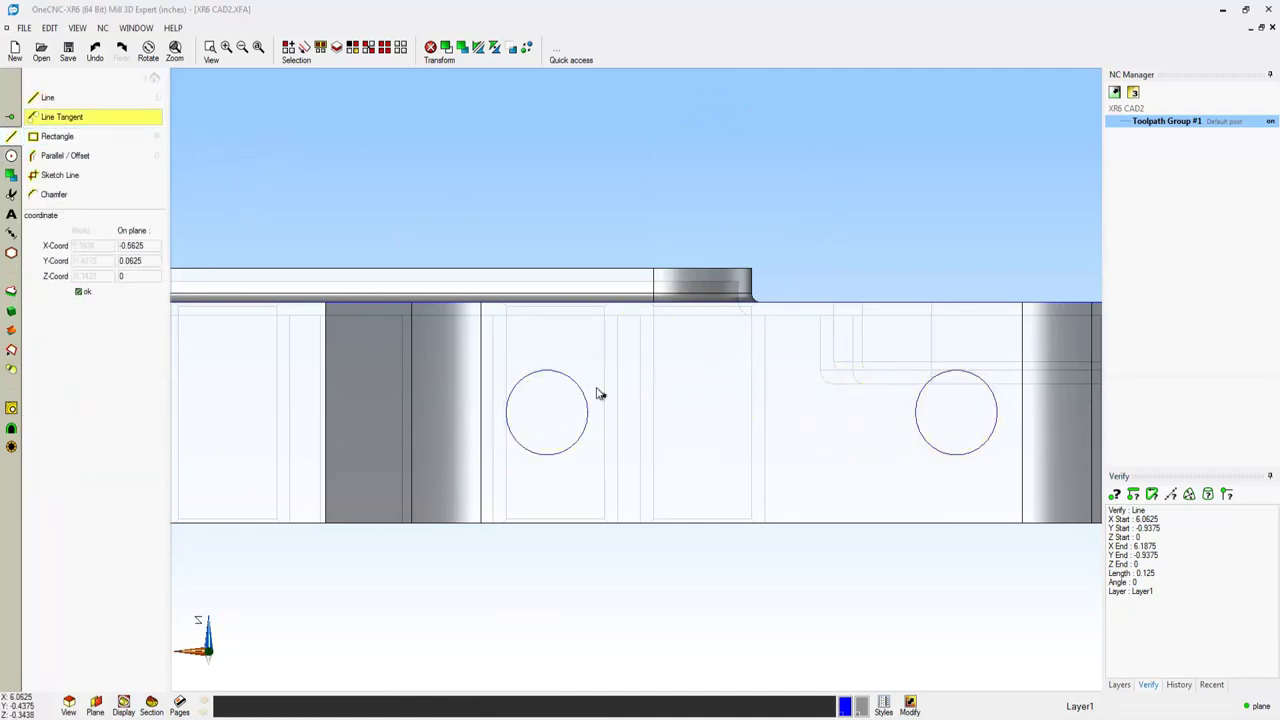
click(549, 371)
click(956, 374)
click(958, 458)
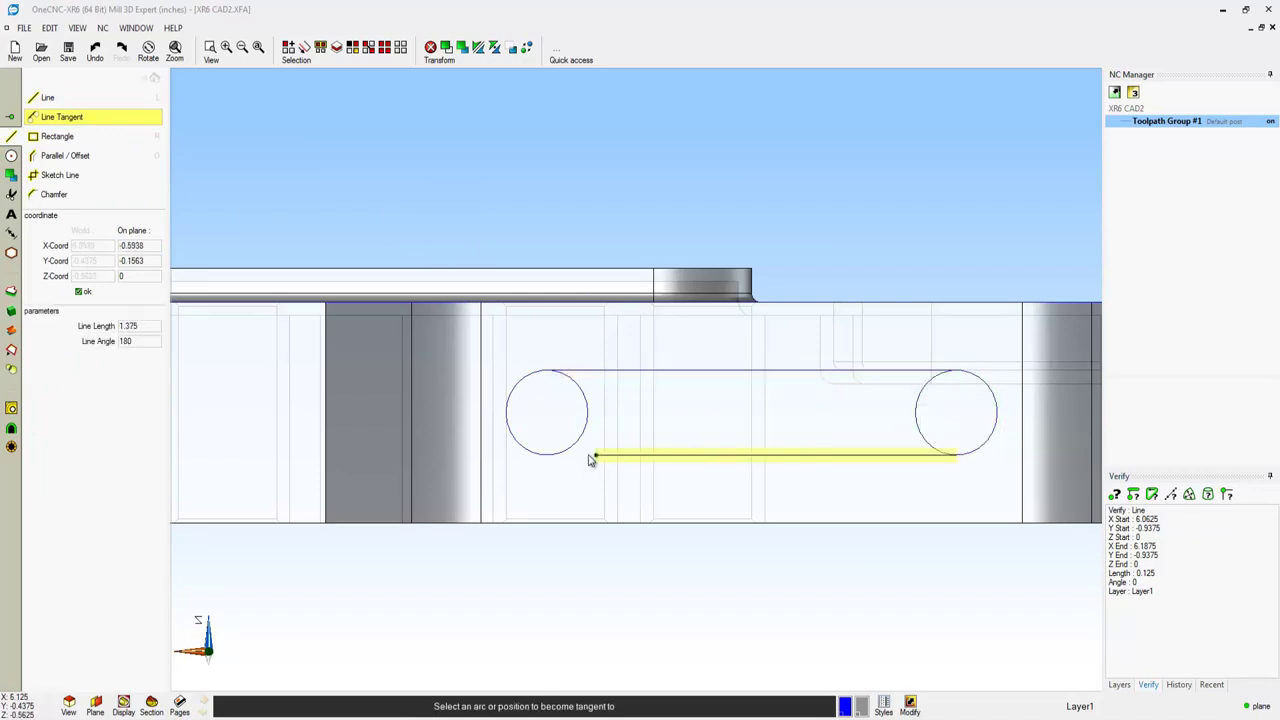
click(549, 458)
key(Escape)
Trim away the inner halves of both circles to leave a closed slot outline.
click(11, 194)
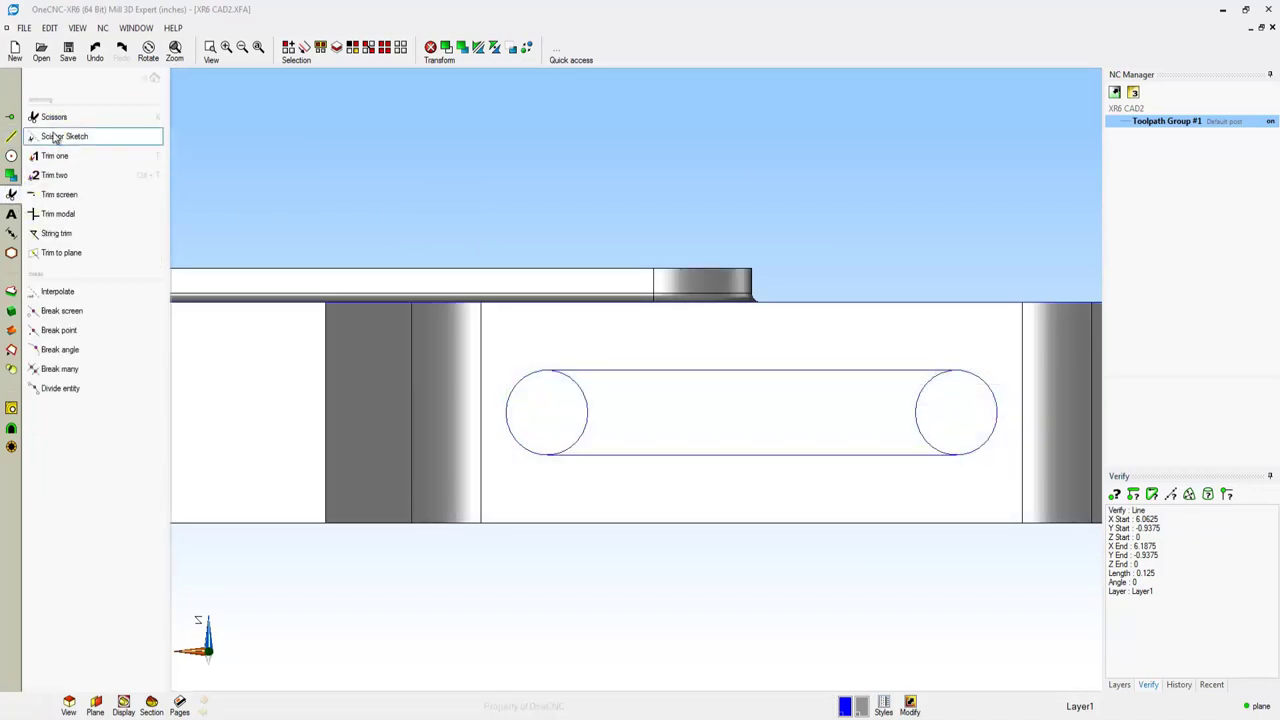
click(54, 117)
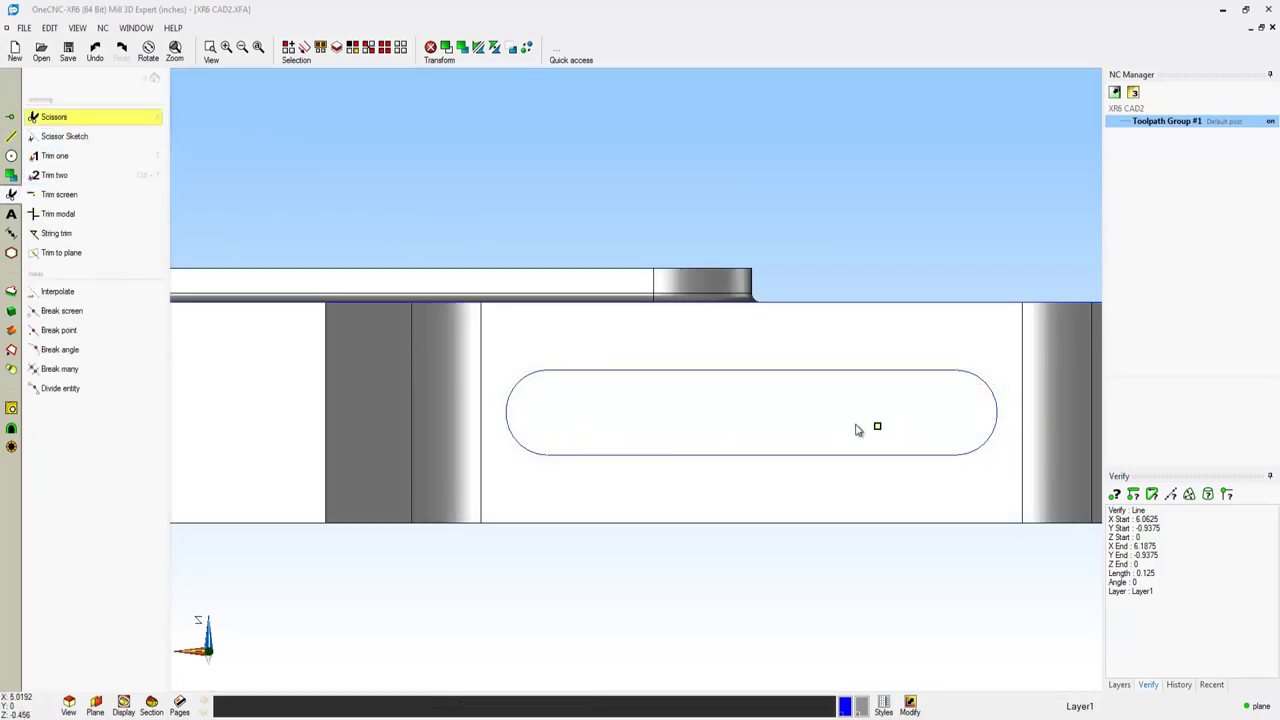
key(Escape)
Extrude-cut the slot outline through the side wall of the shelled body.
middle_drag(842, 420, 643, 469)
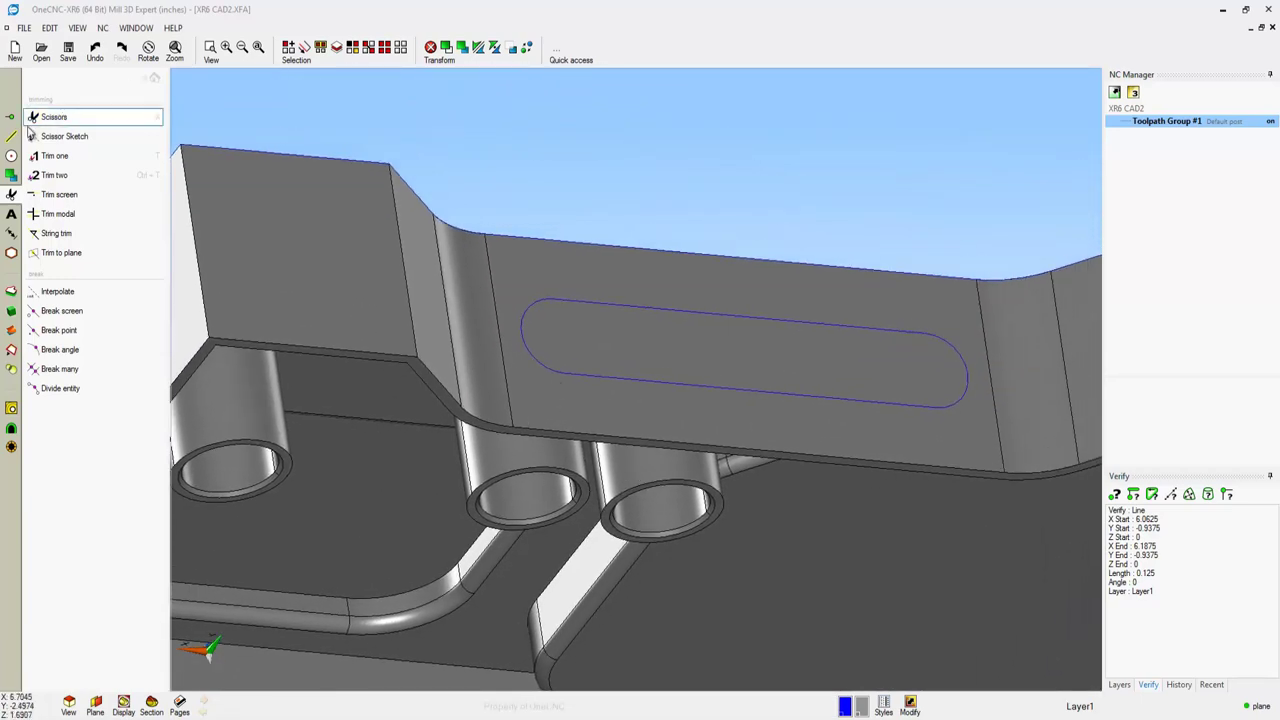
click(11, 291)
click(60, 132)
click(700, 390)
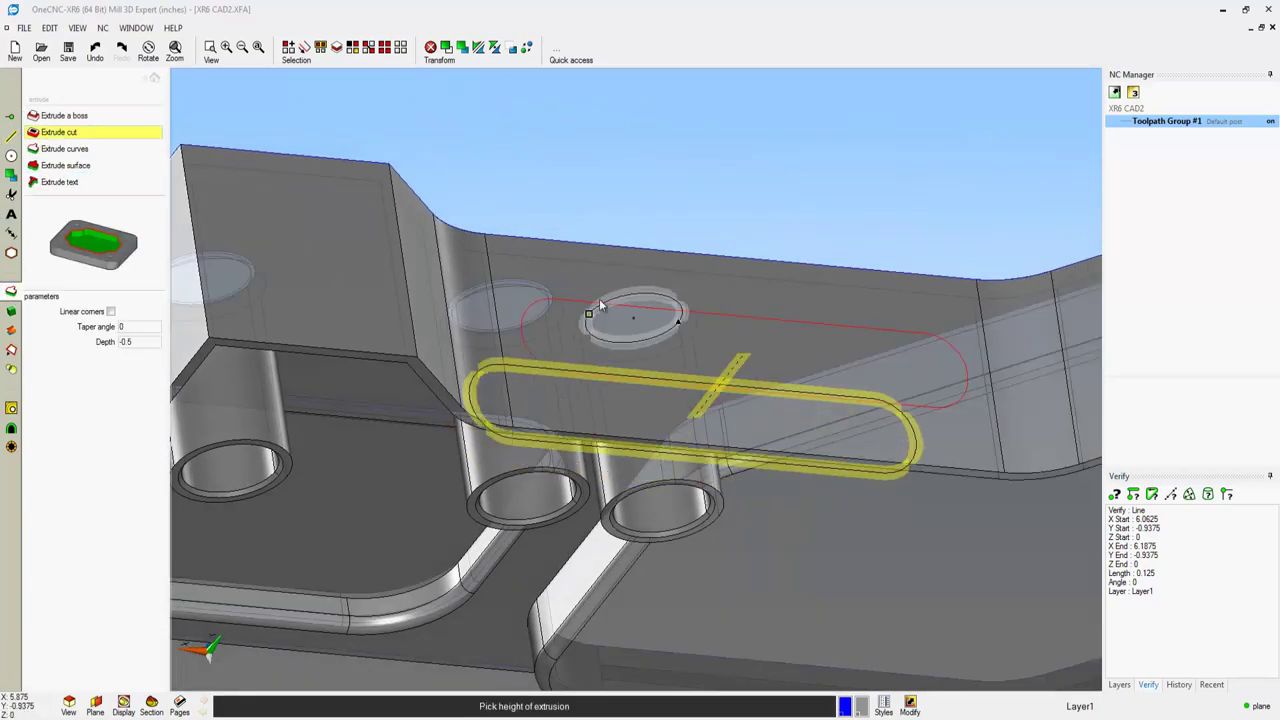
click(607, 279)
Set the working plane on the part's flat end face and draw a circle in the middle of that face.
middle_drag(607, 279, 630, 312)
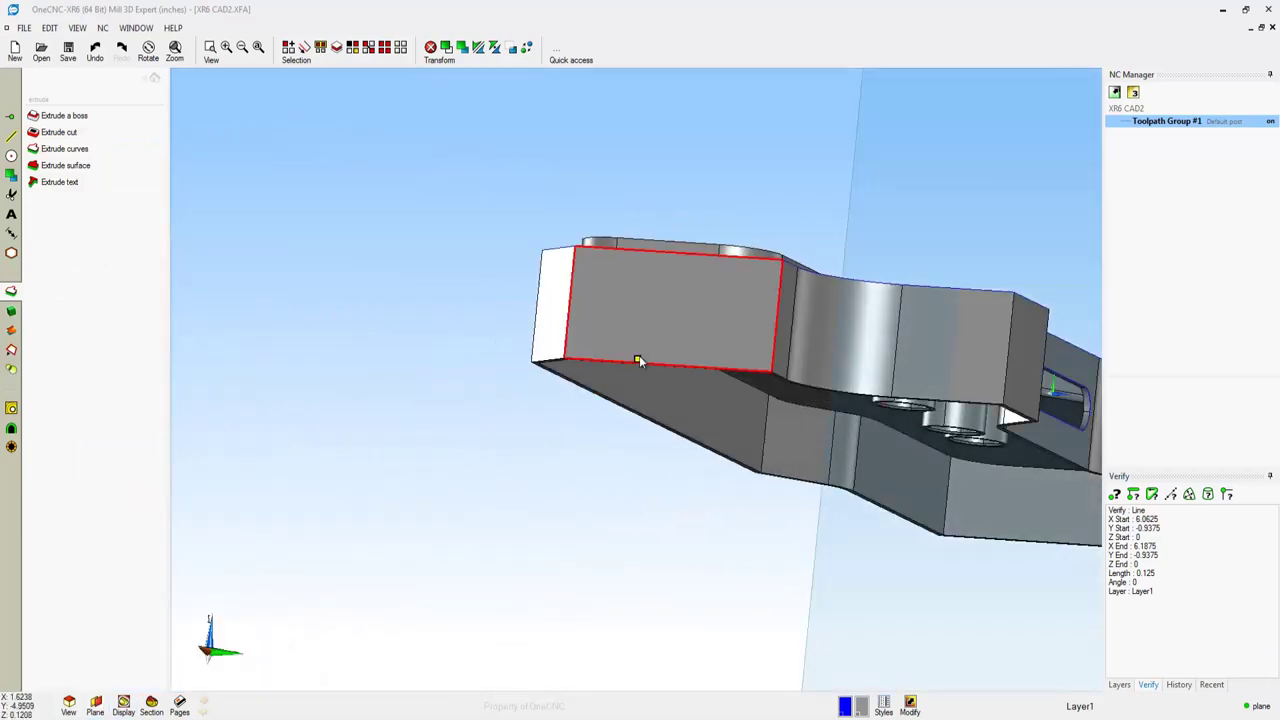
right_click(559, 483)
click(569, 523)
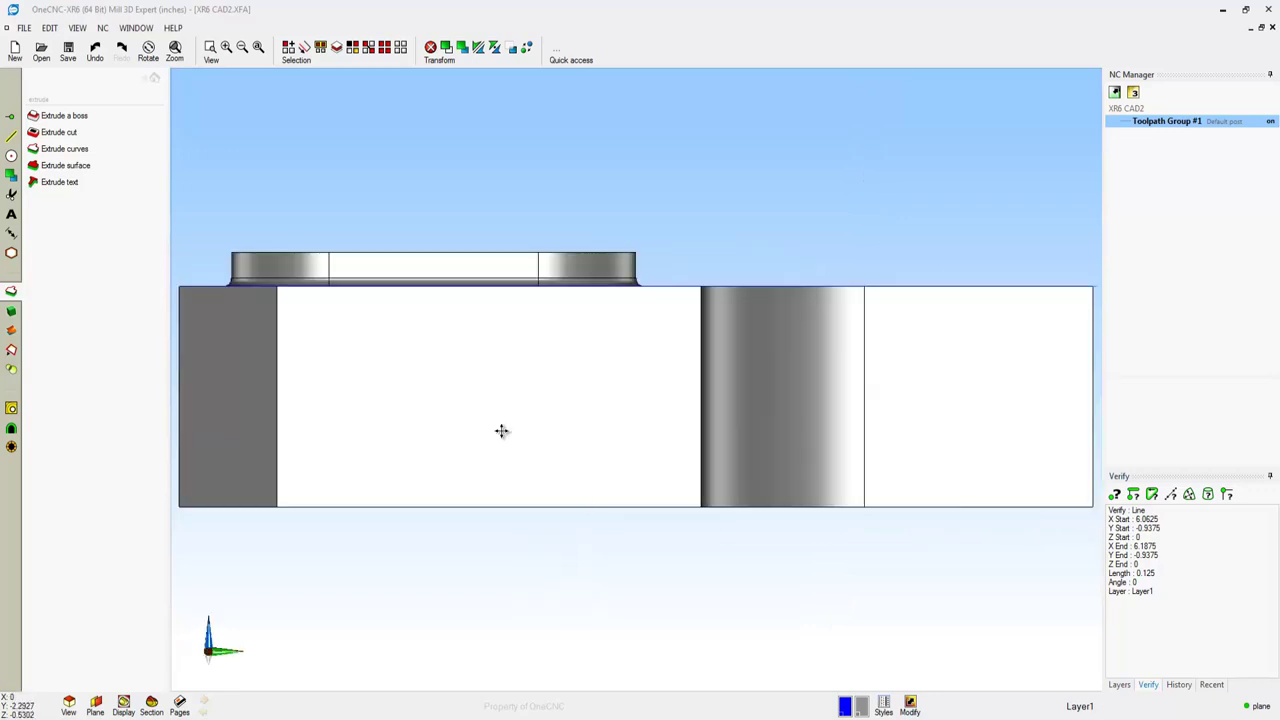
click(11, 155)
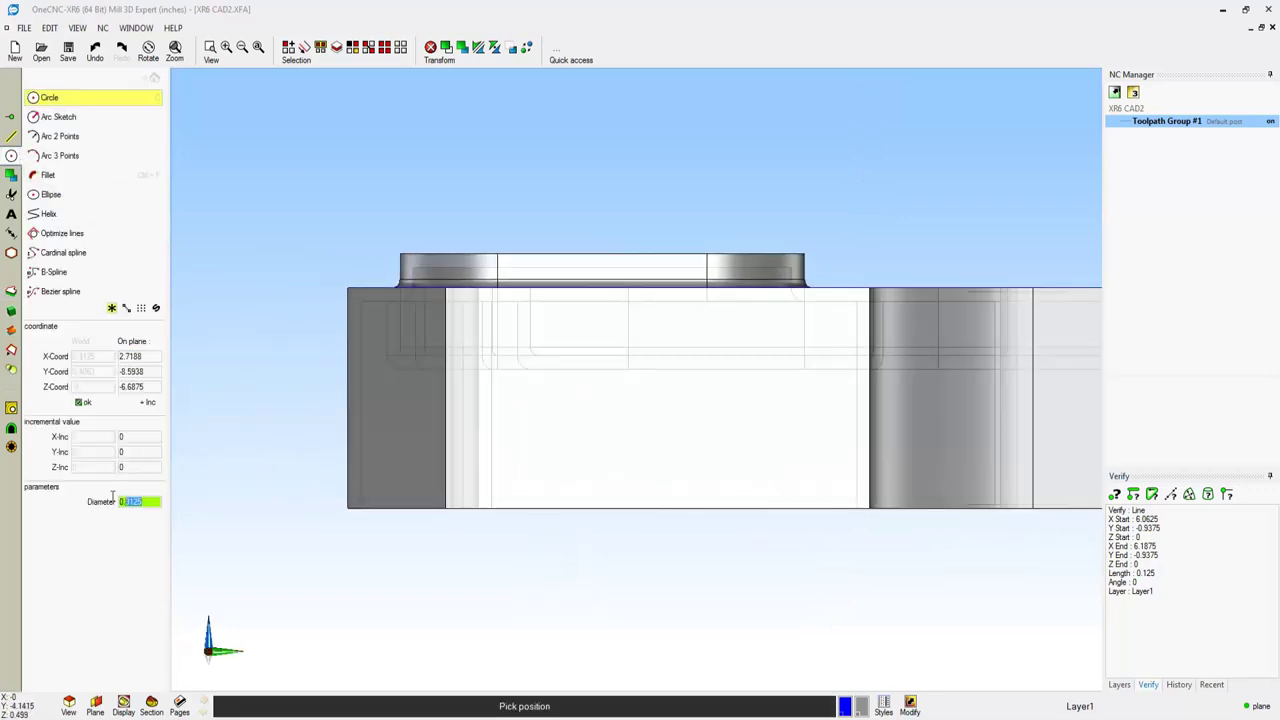
click(658, 399)
key(Escape)
Extrude the circle outward from the end face as a boss with a height of 0.25.
middle_drag(715, 450, 826, 323)
click(11, 291)
click(63, 115)
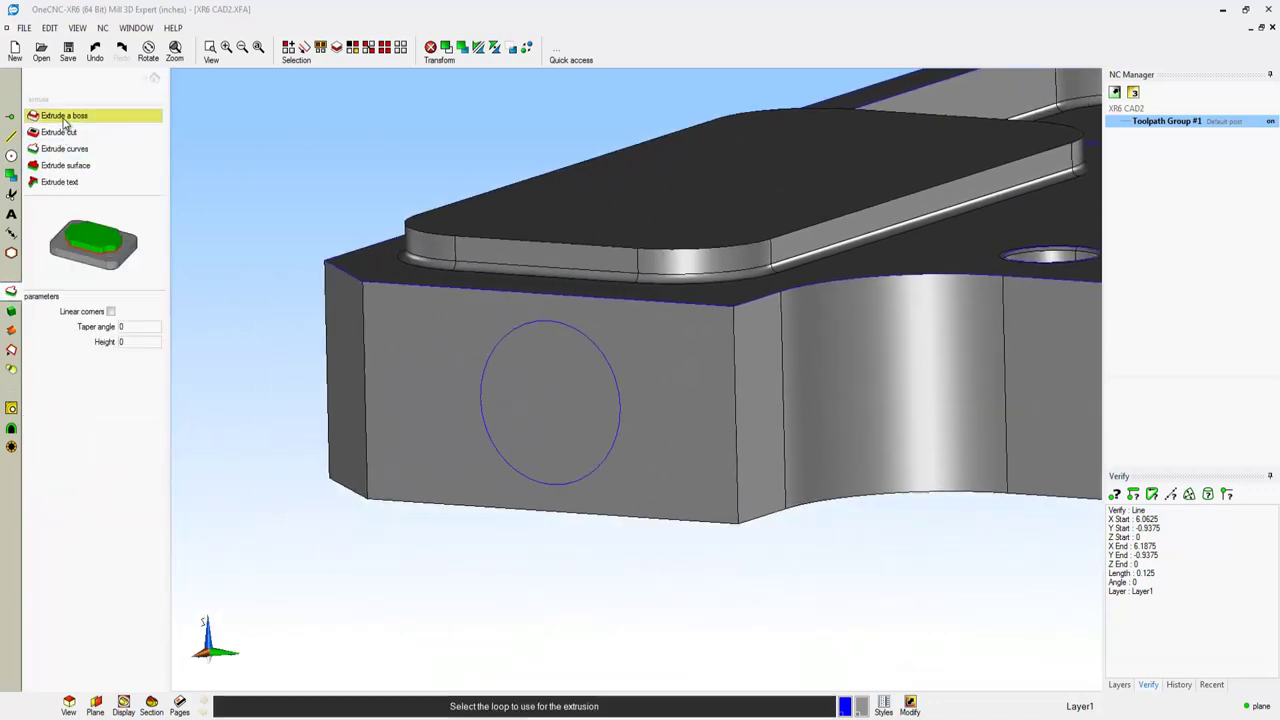
click(485, 432)
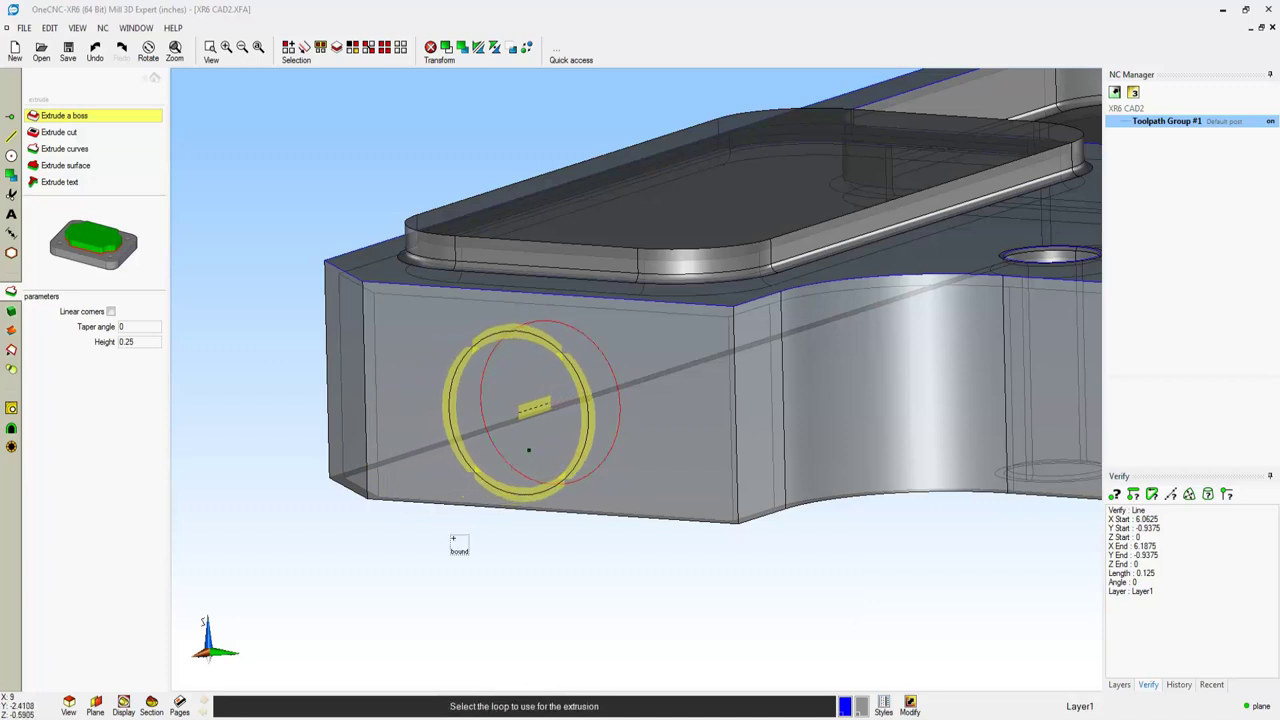
click(530, 450)
click(456, 537)
Fillet the base edge and outer rim of the round boss with a standard fillet of radius 0.03125.
middle_drag(504, 518, 540, 386)
click(12, 350)
click(52, 118)
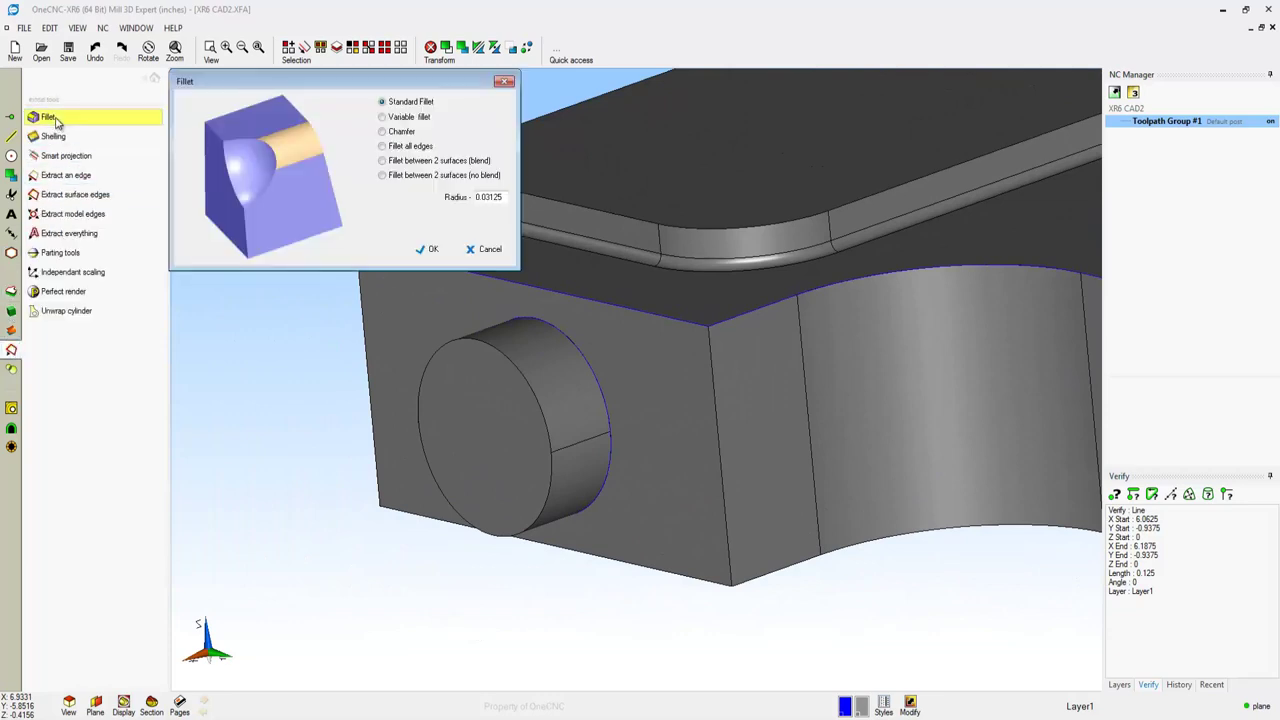
click(433, 252)
click(529, 323)
click(432, 420)
Select the leftover construction curves on the finished solid and delete them.
scroll(447, 420, down, 3)
middle_drag(446, 425, 731, 353)
scroll(730, 353, down, 1)
middle_drag(745, 300, 540, 416)
click(155, 79)
click(352, 50)
click(626, 275)
click(619, 468)
key(Delete)
mouse_move(580, 380)
middle_down()
mouse_move(560, 377)
mouse_move(565, 400)
mouse_move(640, 330)
mouse_move(620, 260)
mouse_move(569, 372)
middle_up()
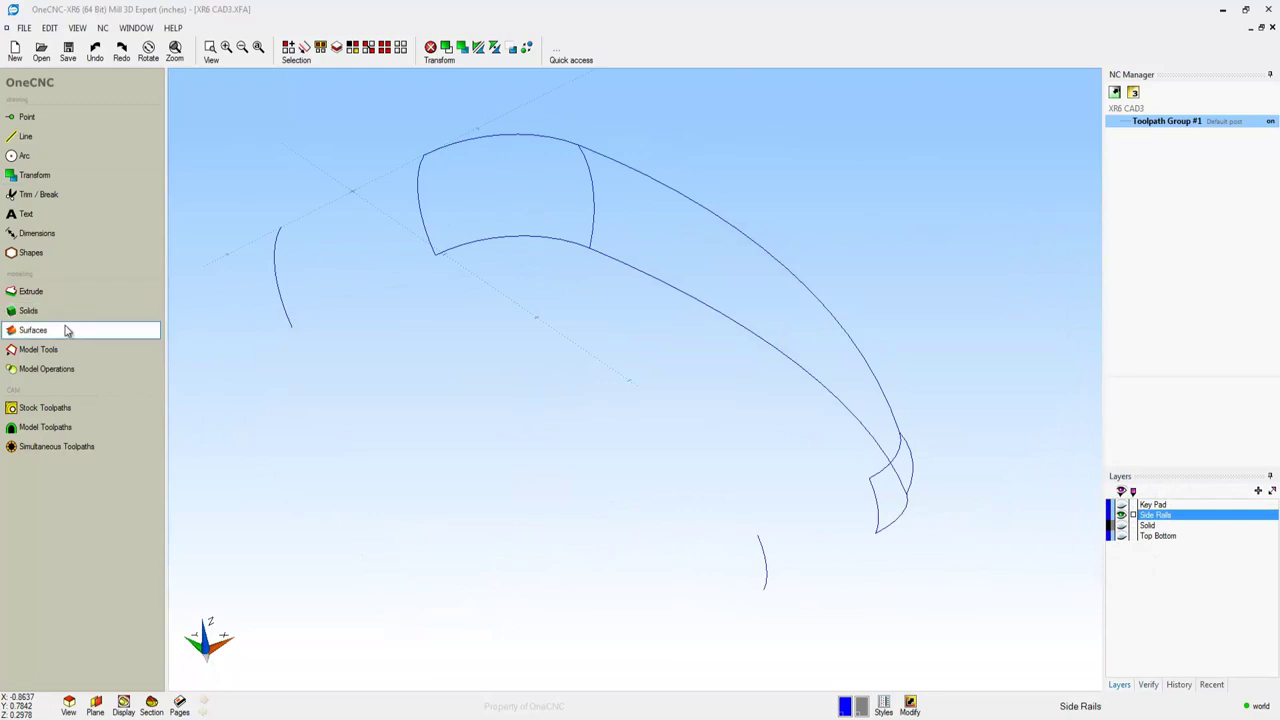
Create a cross-sectional surface between the two section arcs at the wide end of the side rail.
click(69, 330)
click(90, 215)
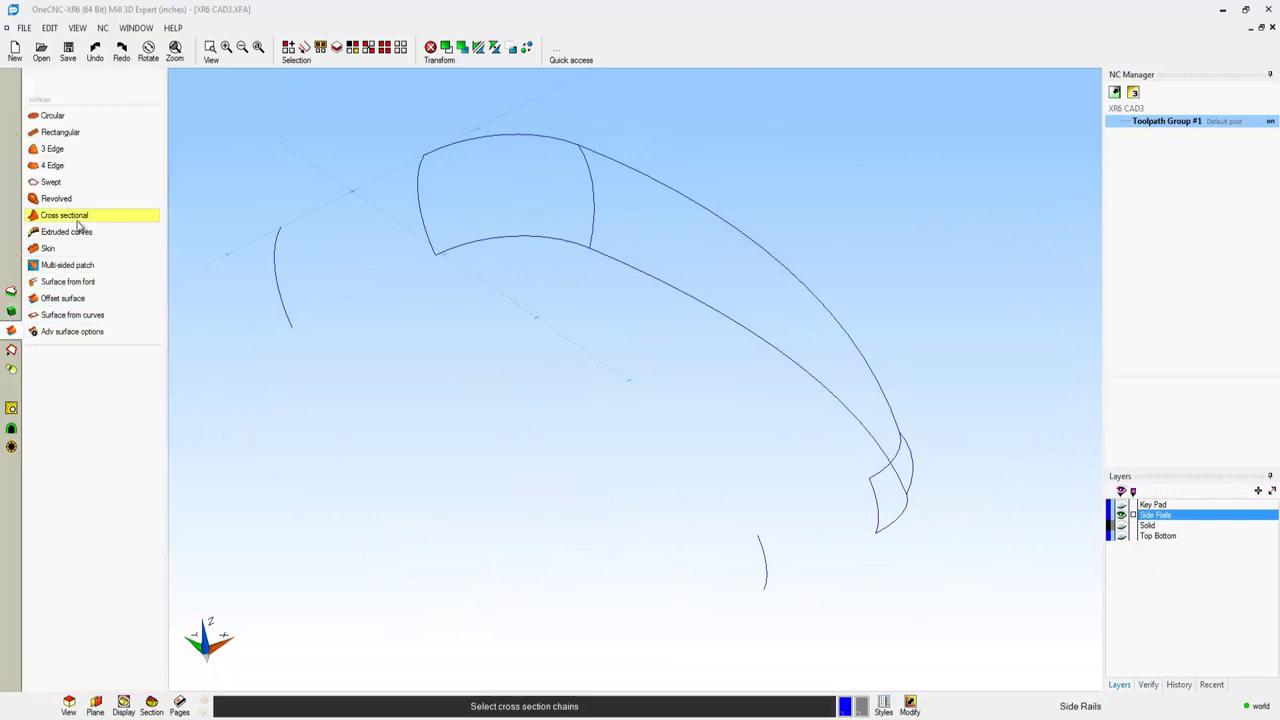
click(290, 330)
click(421, 238)
right_click(425, 234)
Create a cross-sectional surface between the two section arcs at the narrow end of the side rail.
scroll(828, 555, up, 3)
middle_drag(828, 555, 710, 535)
click(623, 583)
click(779, 493)
click(779, 493)
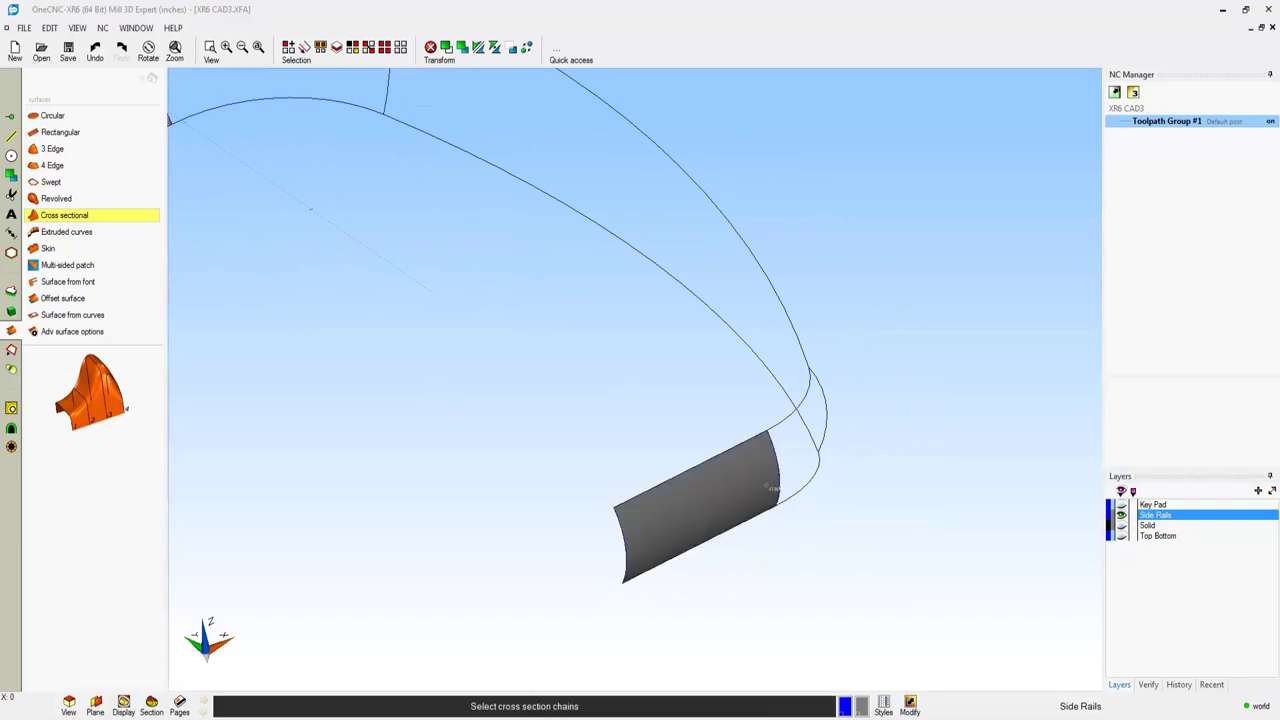
Build a 4 Edge surface over the rounded corner adjoining the wide end surface, using its four boundary curves.
scroll(473, 442, down, 3)
click(52, 165)
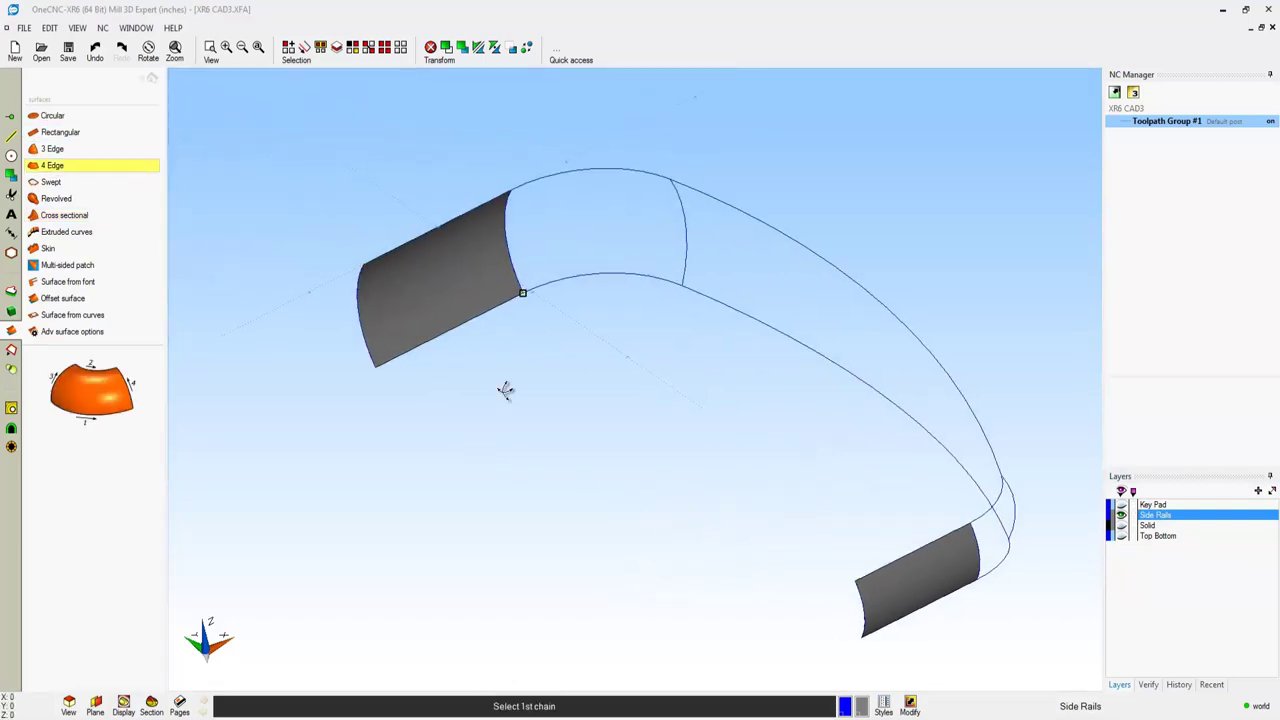
scroll(506, 389, up, 2)
click(493, 359)
click(527, 354)
click(642, 363)
click(520, 259)
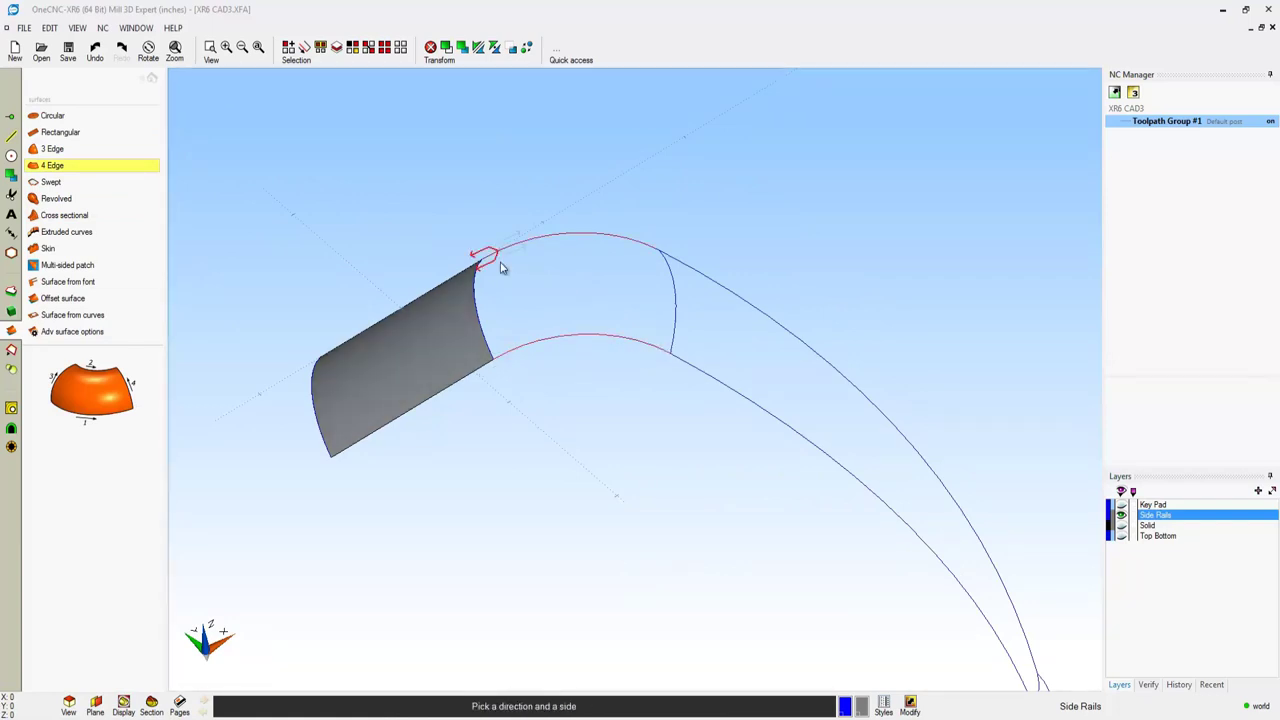
click(518, 256)
right_click(516, 258)
click(496, 341)
click(489, 328)
right_click(491, 328)
click(664, 338)
click(677, 337)
right_click(680, 333)
Build a 4 Edge surface along the long curved side of the rail from its two long curves and end arcs.
click(691, 364)
click(697, 373)
middle_drag(762, 502, 620, 346)
click(811, 475)
right_click(811, 475)
scroll(621, 374, down, 2)
middle_drag(512, 248, 527, 430)
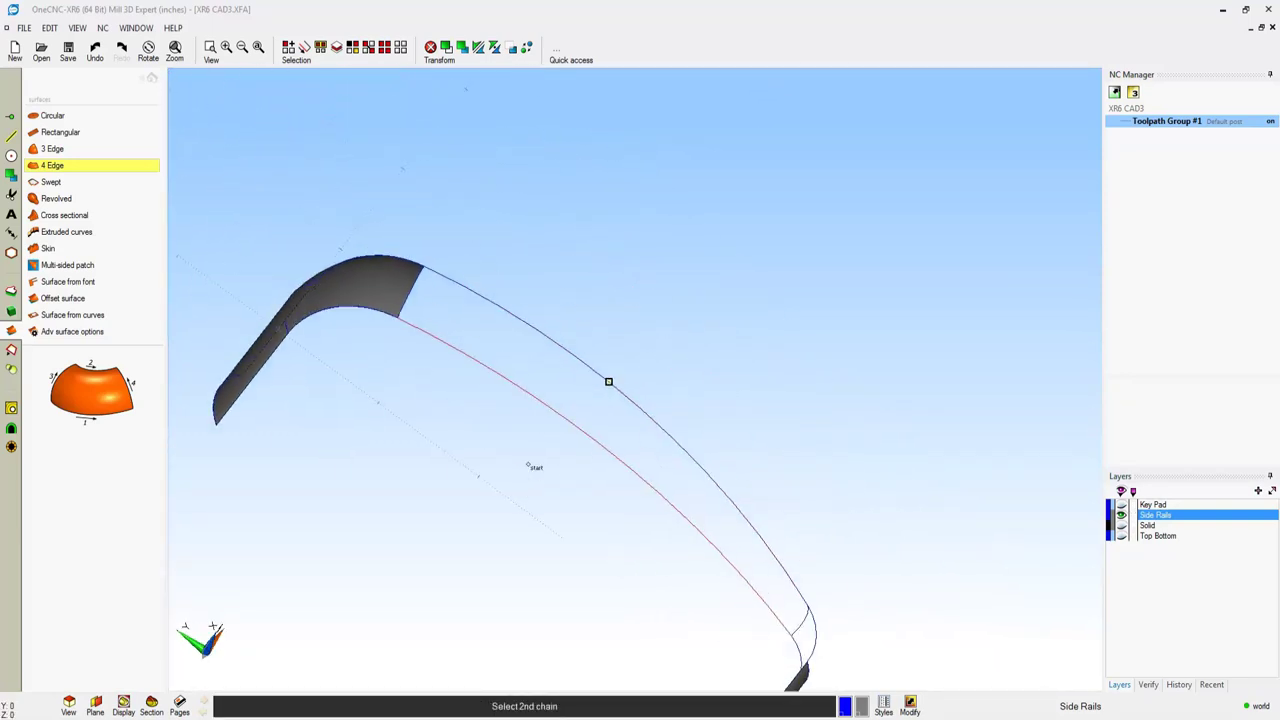
click(439, 284)
click(461, 290)
right_click(462, 290)
scroll(432, 305, up, 1)
click(396, 306)
click(400, 292)
right_click(400, 292)
middle_drag(522, 381, 349, 163)
click(707, 490)
click(719, 474)
Build a 4 Edge surface over the small corner between the long side surface and the narrow end surface.
middle_drag(719, 474, 643, 434)
click(612, 390)
click(622, 401)
click(678, 356)
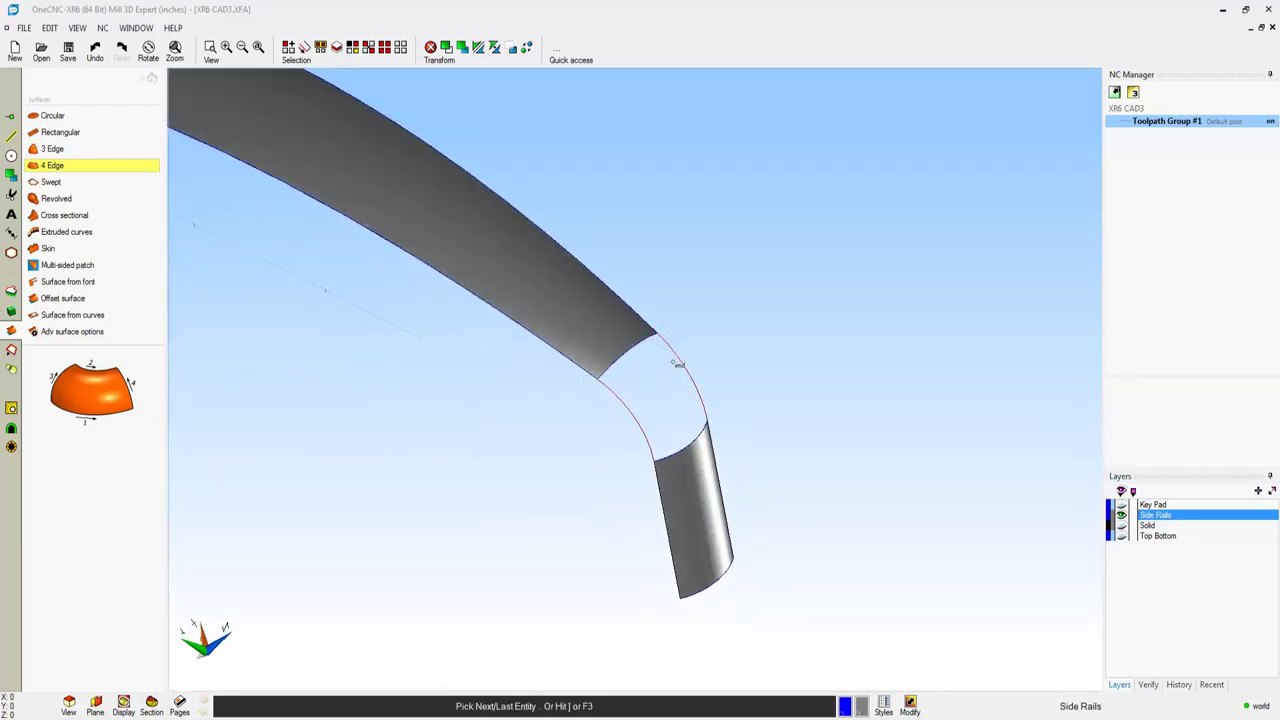
click(674, 362)
click(611, 367)
click(625, 361)
click(672, 451)
middle_drag(857, 409, 857, 369)
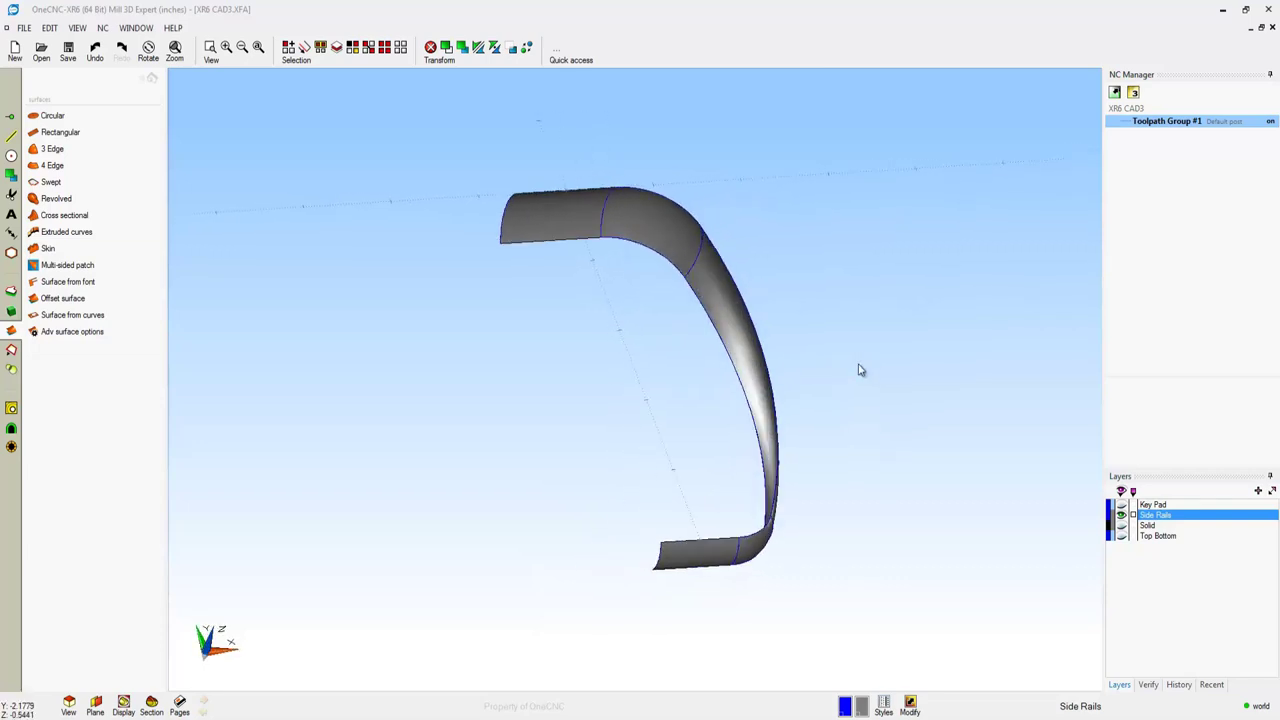
Mirror a copy of the long side surface and its two corner surfaces across the centreline at X 0.
click(716, 290)
middle_drag(674, 531, 797, 230)
click(481, 50)
click(615, 342)
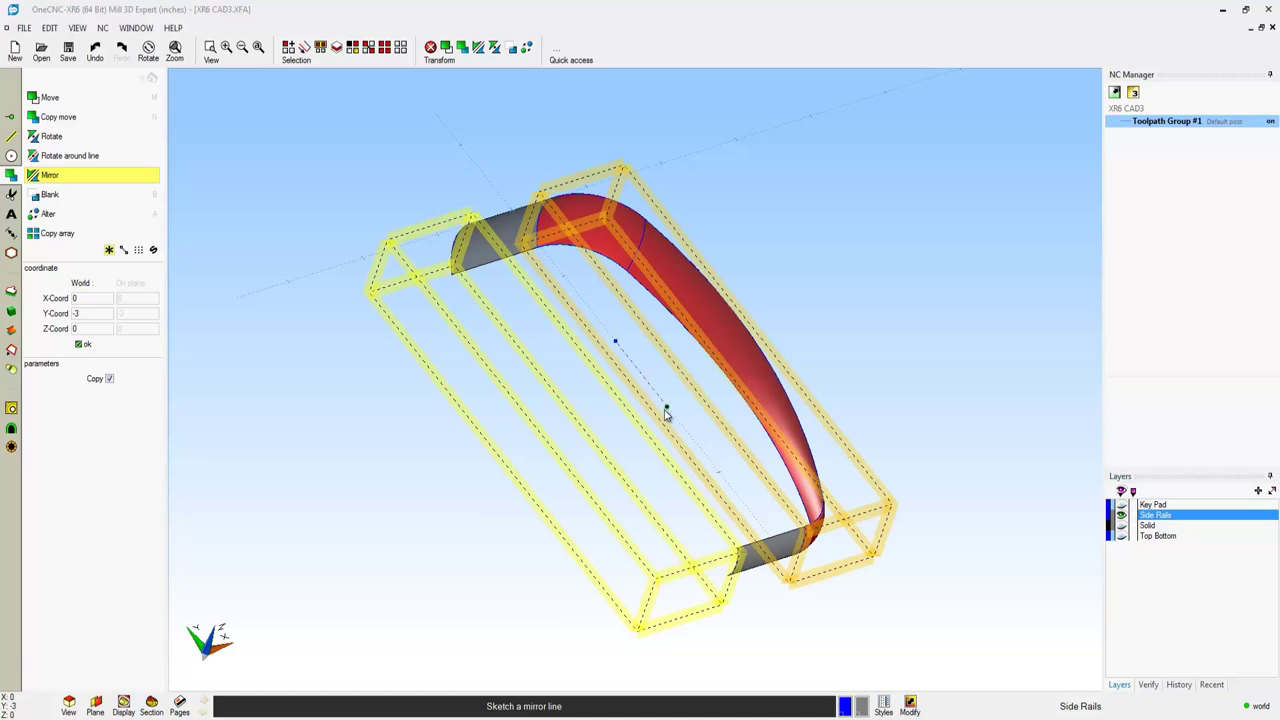
click(667, 411)
key(Escape)
middle_drag(746, 200, 745, 231)
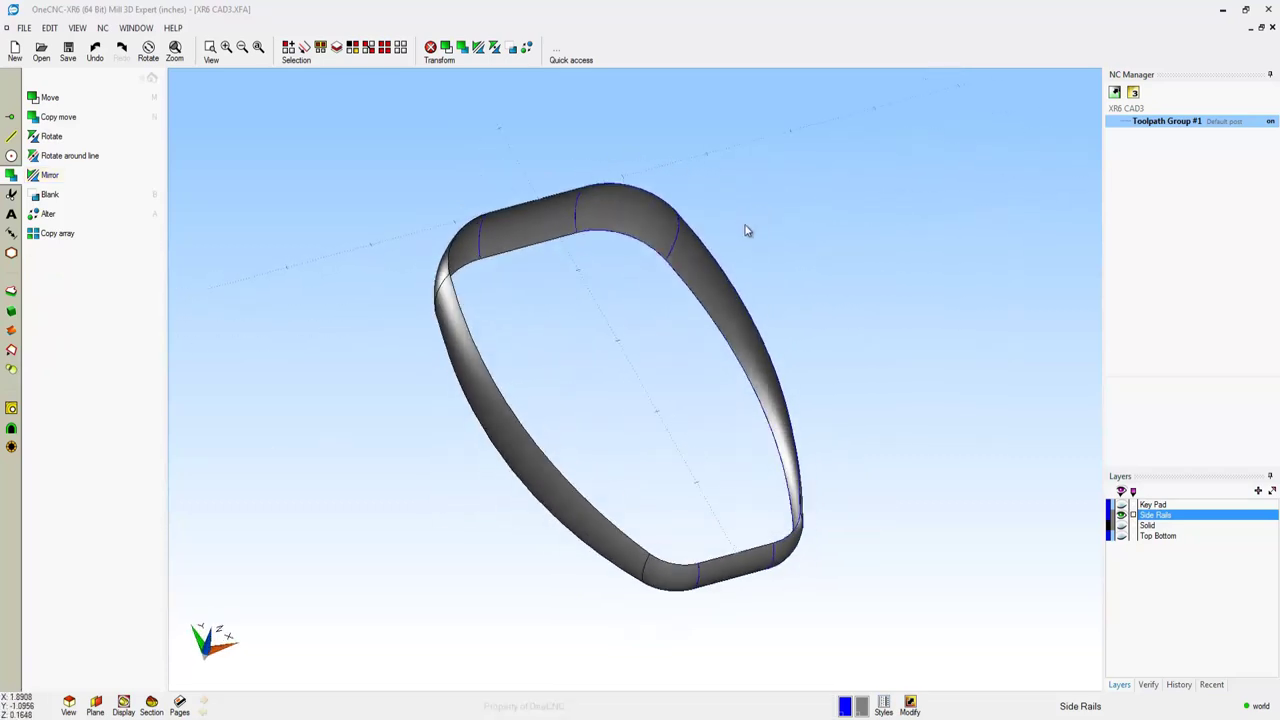
Display only the Top Bottom layer, with the Side Rails layer hidden, so both closed outlines are accessible.
click(1122, 525)
click(1122, 536)
mouse_move(660, 300)
middle_down()
mouse_move(694, 263)
mouse_move(720, 277)
mouse_move(651, 311)
mouse_move(667, 308)
middle_up()
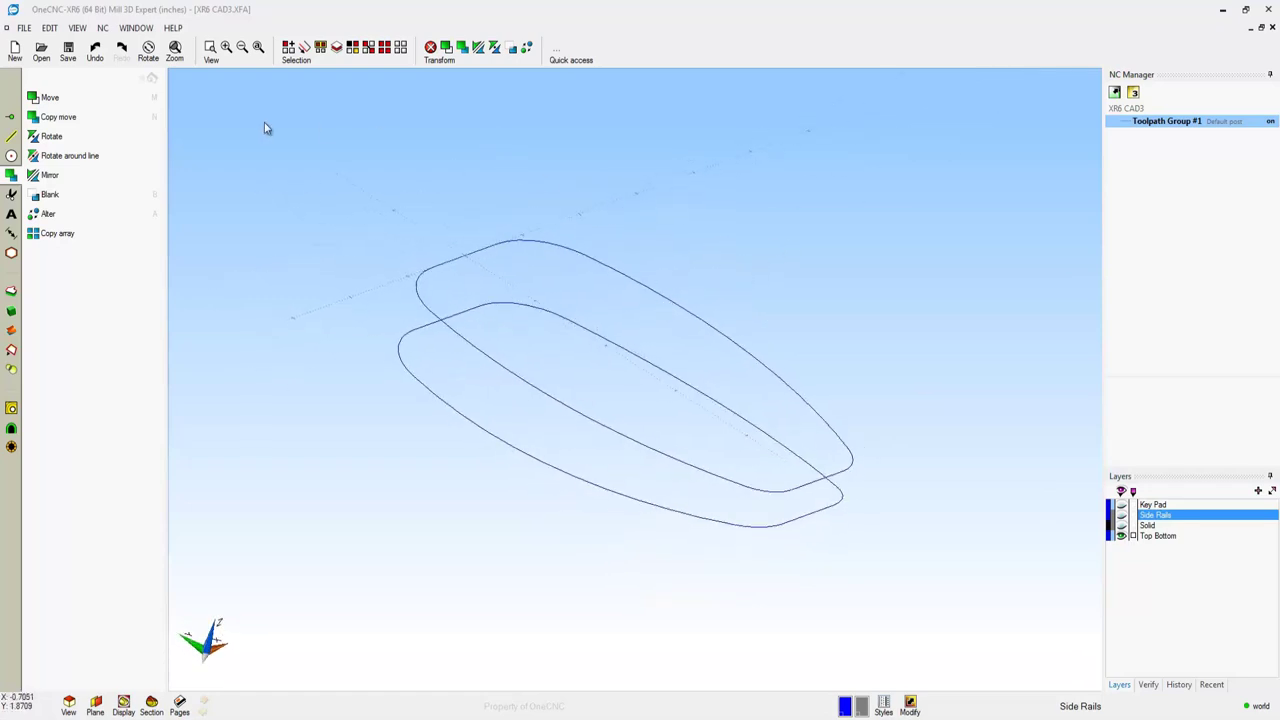
Build a 4 Edge surface across the lower closed outline, using its straight ends and curved sides as the boundary chains.
click(11, 330)
click(52, 165)
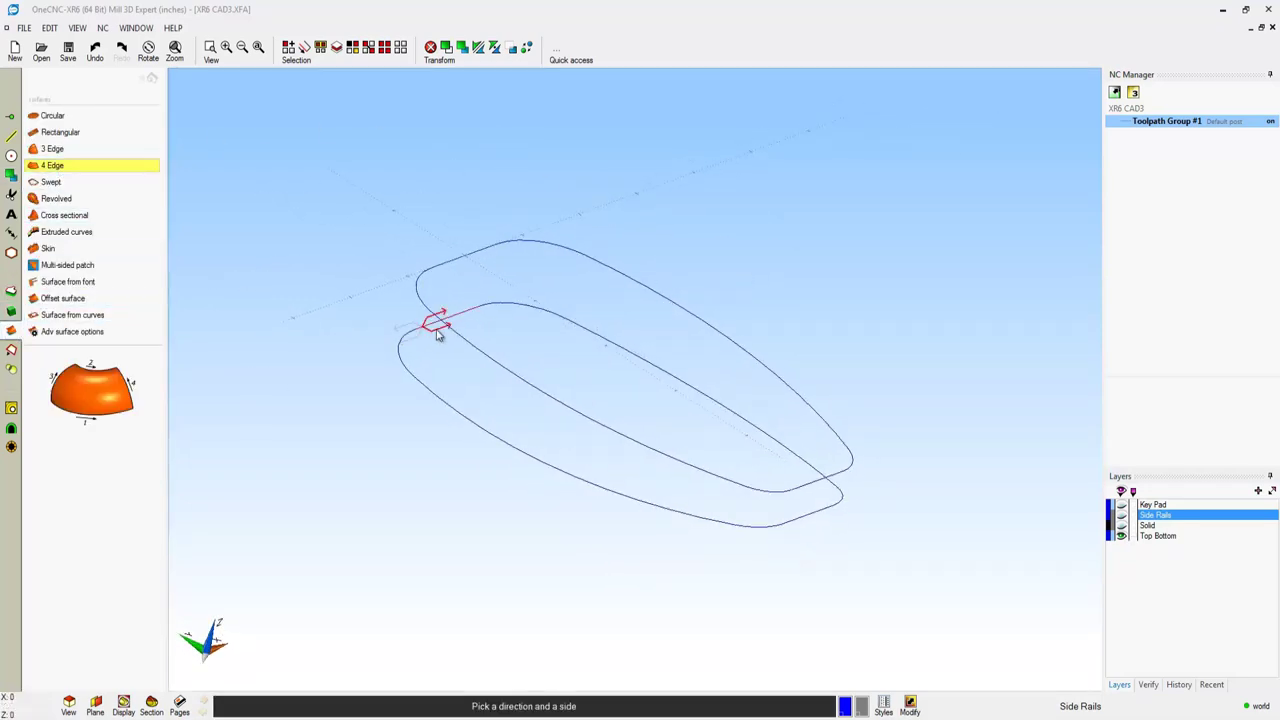
click(437, 334)
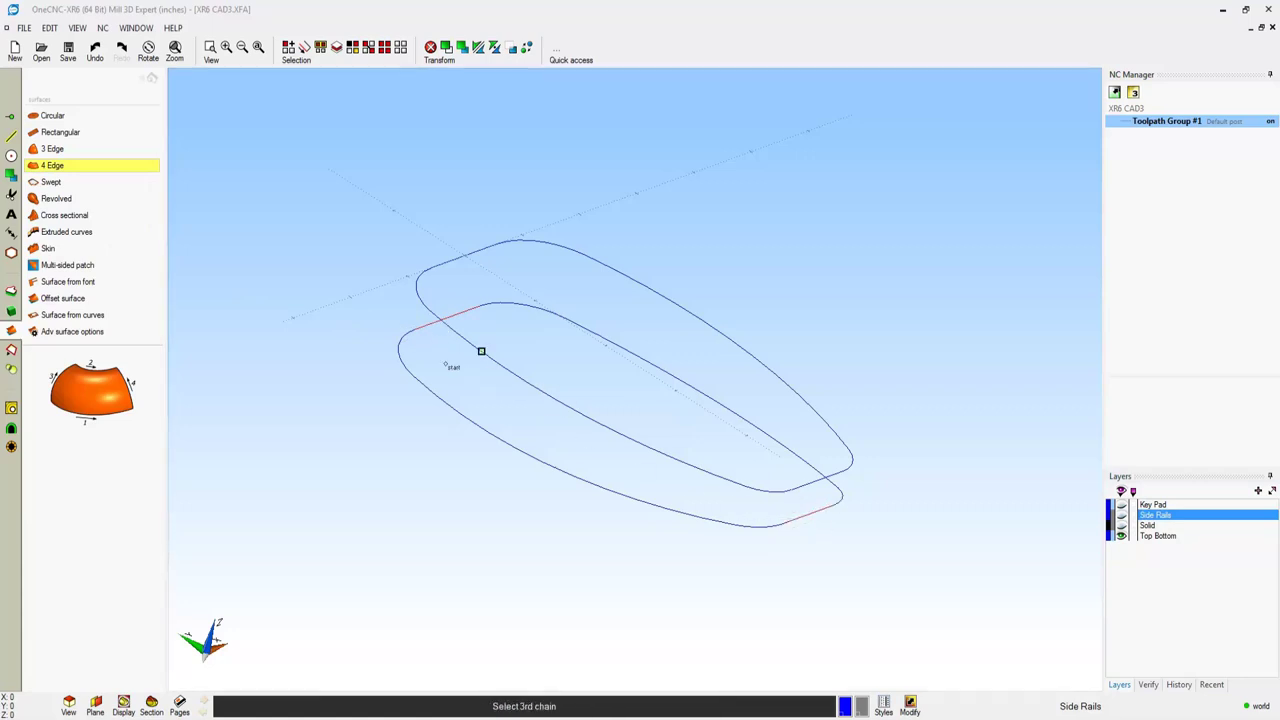
click(405, 343)
click(405, 344)
click(762, 527)
click(495, 303)
click(498, 303)
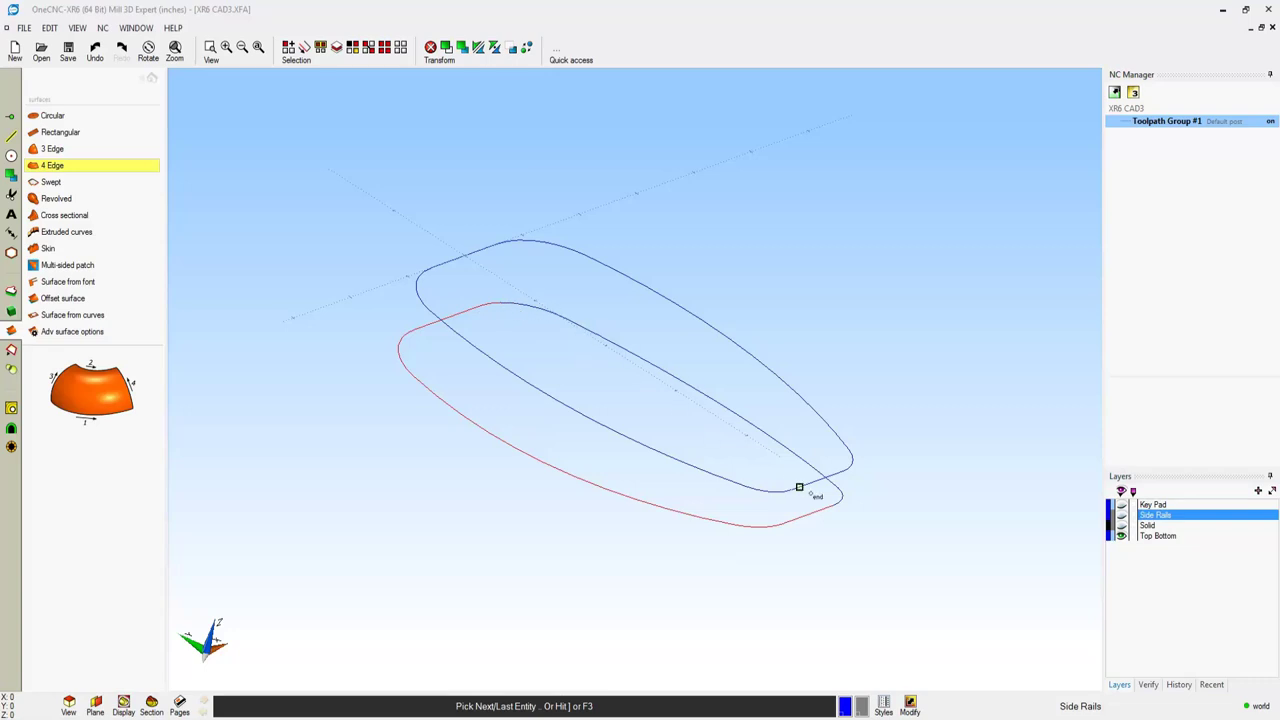
click(841, 500)
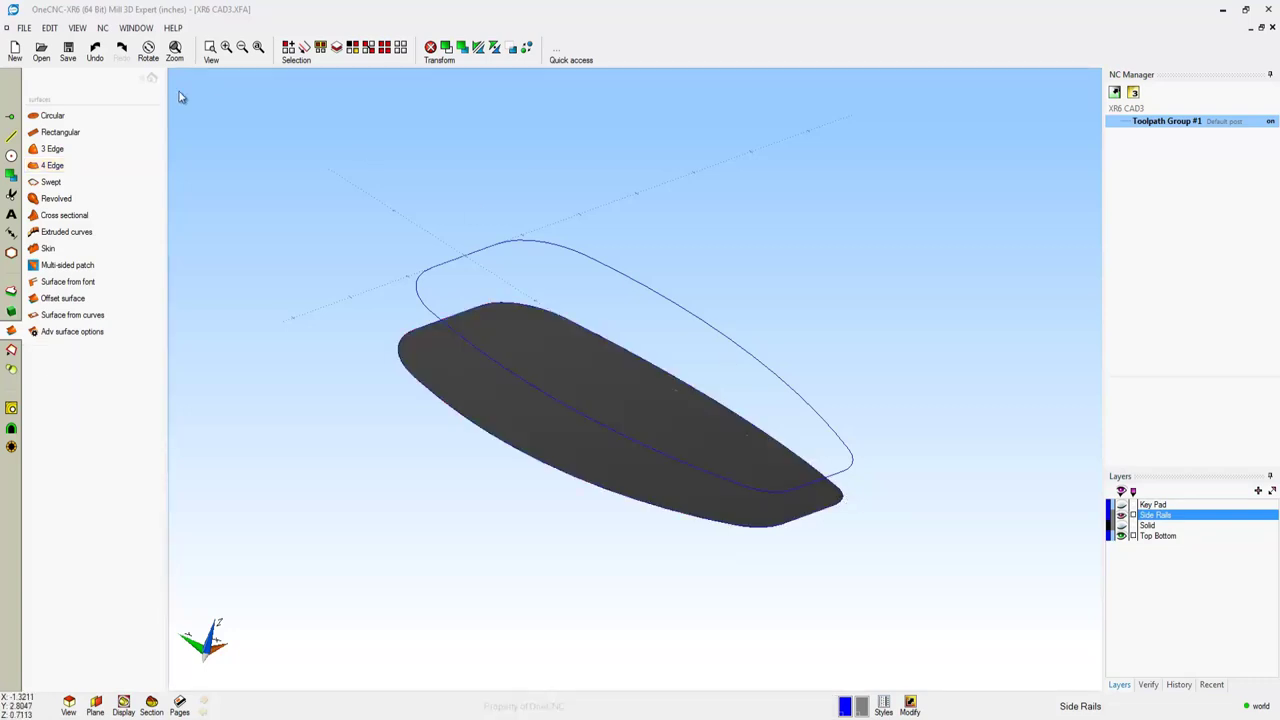
Create a surface from curves that fills the upper closed outline.
click(72, 314)
click(451, 262)
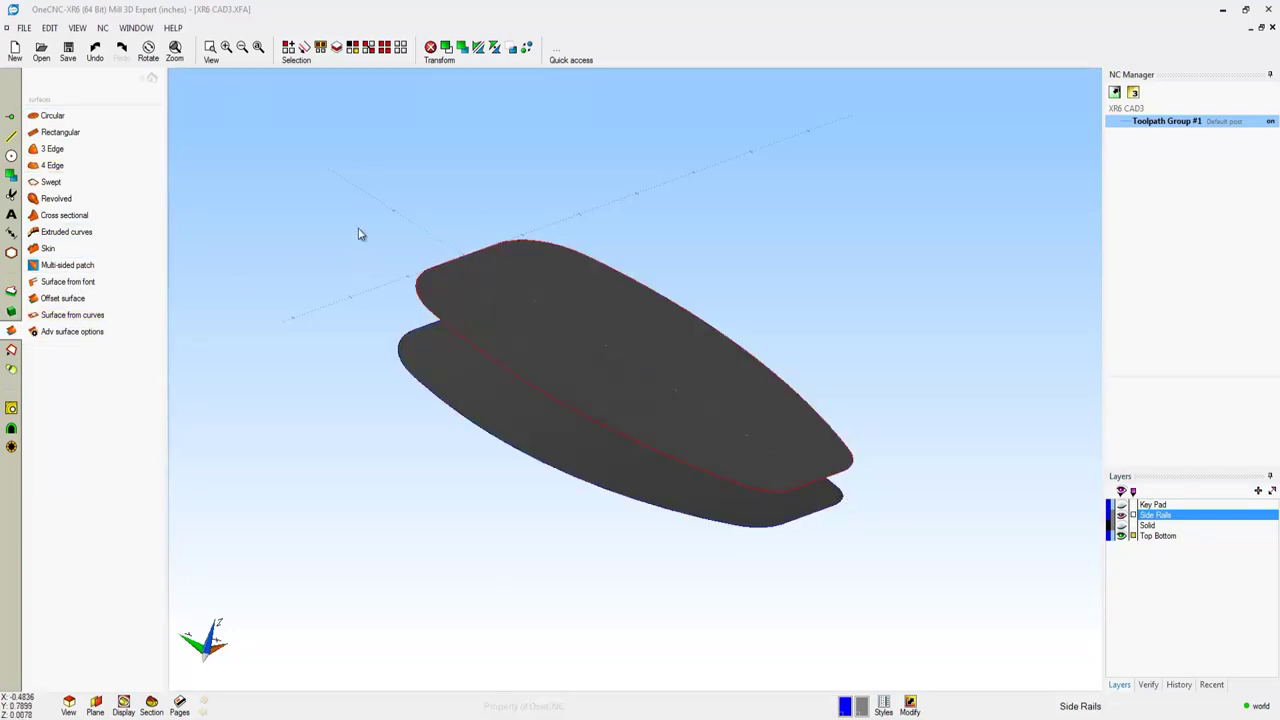
mouse_move(295, 243)
middle_down()
mouse_move(340, 209)
mouse_move(323, 223)
mouse_move(417, 186)
mouse_move(679, 143)
mouse_move(349, 217)
mouse_move(623, 376)
middle_up()
Show the Side Rails layer and unite the upper, lower and side surfaces into one model with Union.
click(1121, 515)
middle_drag(617, 329, 646, 357)
click(643, 351)
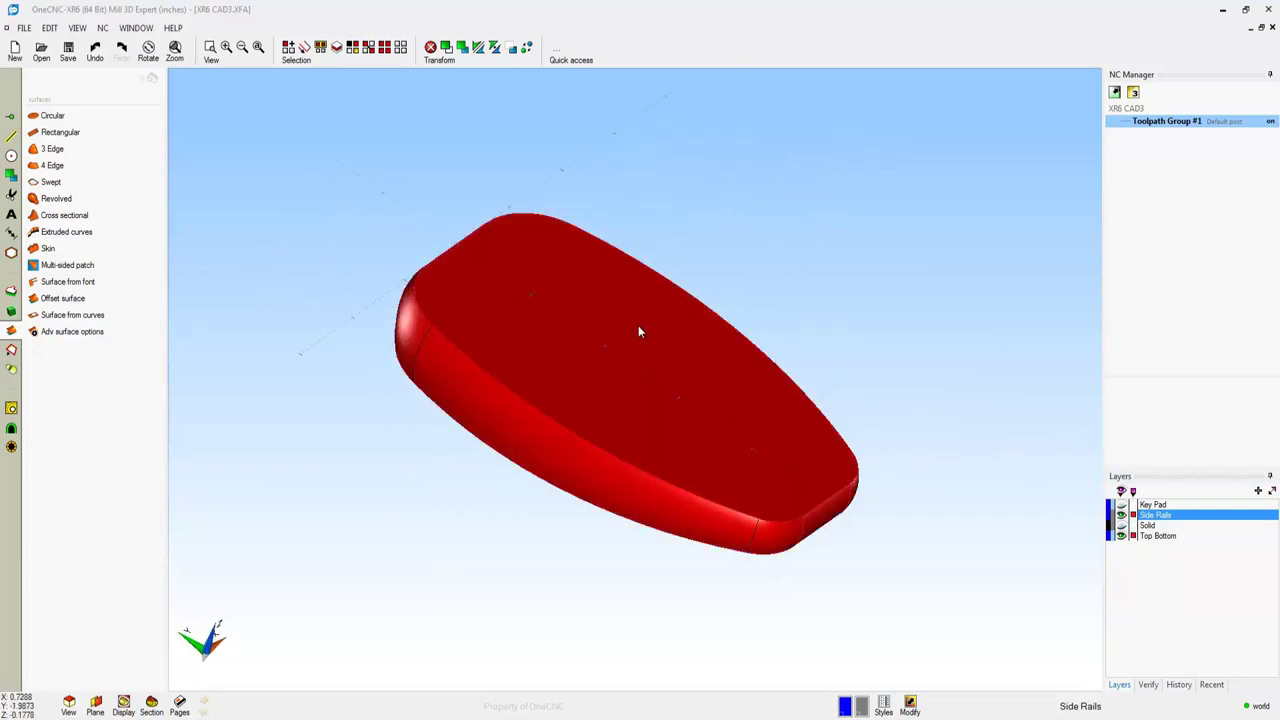
click(11, 370)
click(50, 132)
middle_drag(393, 290, 287, 114)
Apply a standard fillet of radius 0.125 around the upper edge of the case.
click(11, 350)
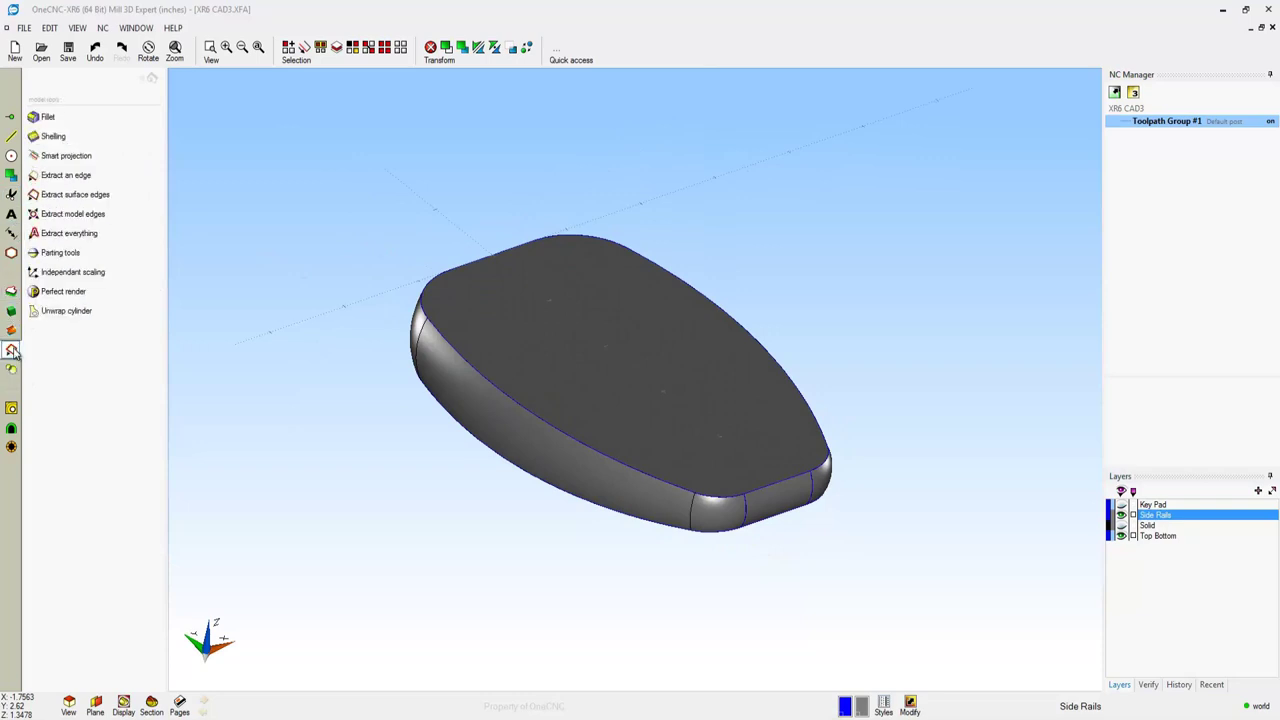
click(50, 120)
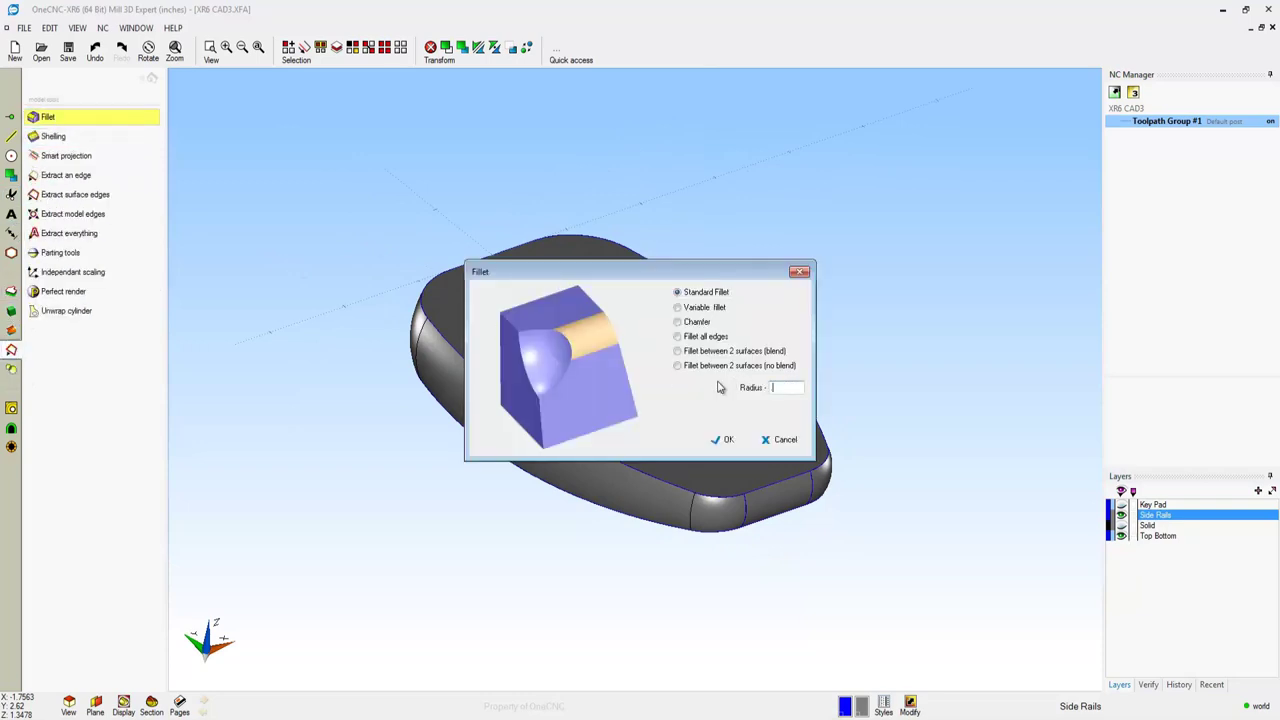
click(724, 440)
click(689, 459)
Apply a standard fillet of radius 0.125 around the lower edge of the case.
click(68, 117)
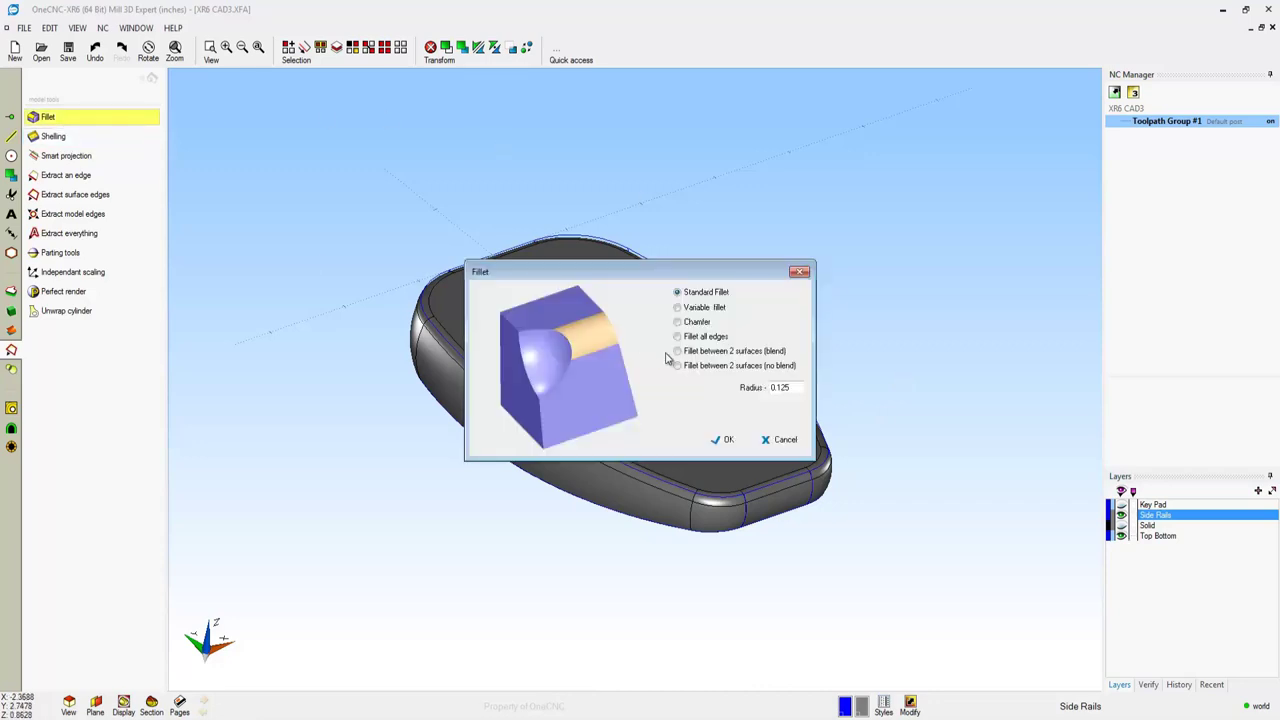
click(727, 438)
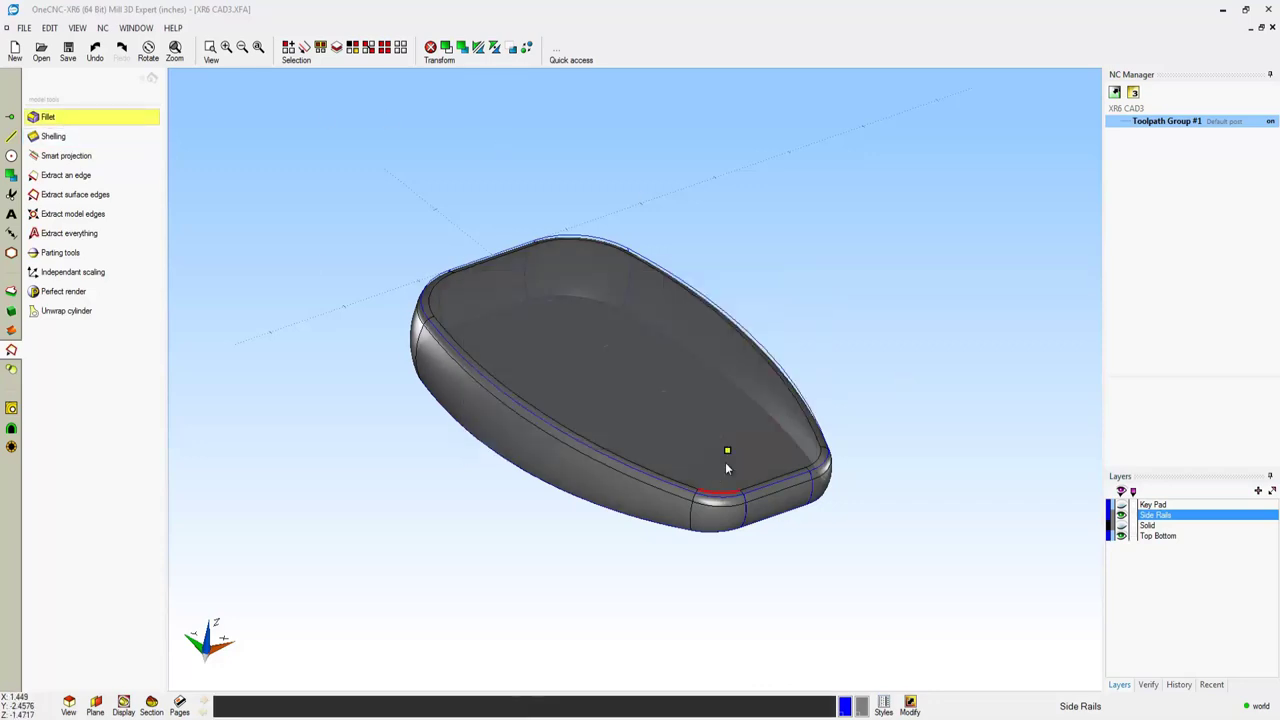
click(687, 530)
middle_drag(526, 501, 440, 447)
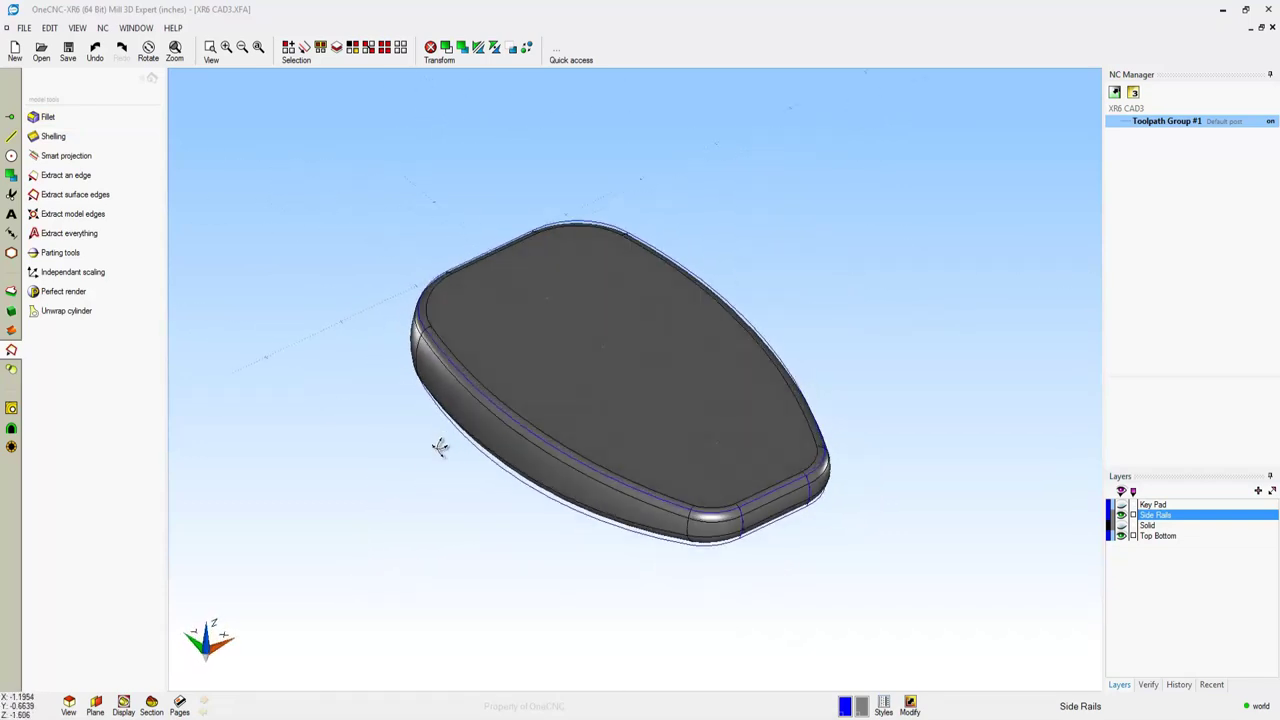
Clear the construction curves from the display and show the Key Pad layer over the filleted case.
click(360, 50)
click(617, 469)
middle_drag(771, 280, 1019, 449)
click(1121, 506)
middle_drag(690, 356, 610, 340)
Subtract the key pad body from the case with Difference to form the screen and key recesses.
click(12, 369)
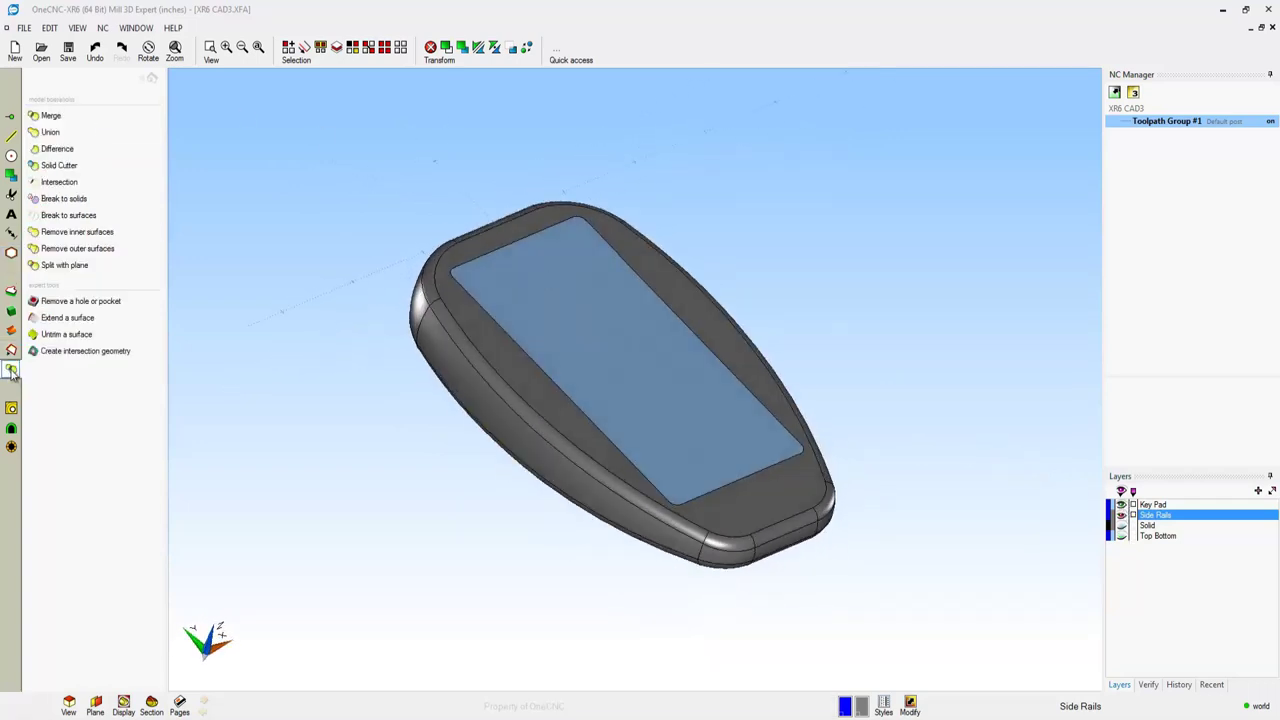
click(60, 150)
click(492, 317)
middle_drag(734, 240, 699, 259)
click(151, 77)
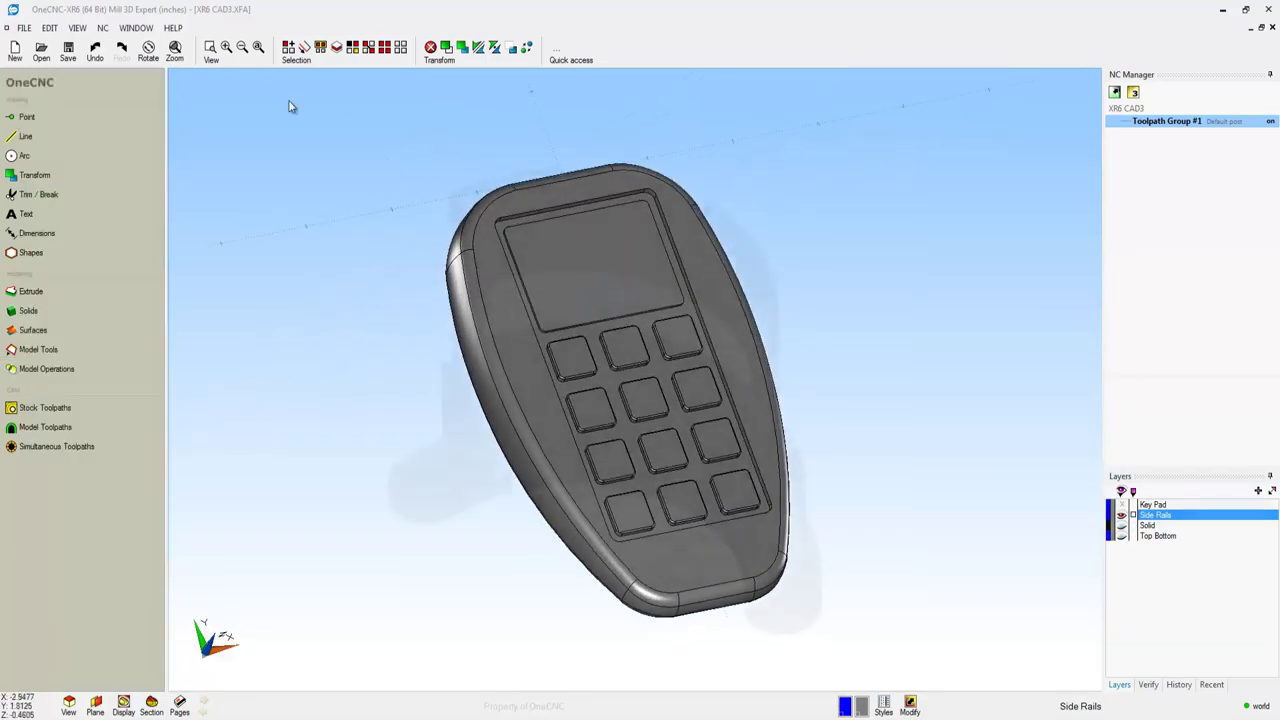
middle_drag(572, 378, 670, 303)
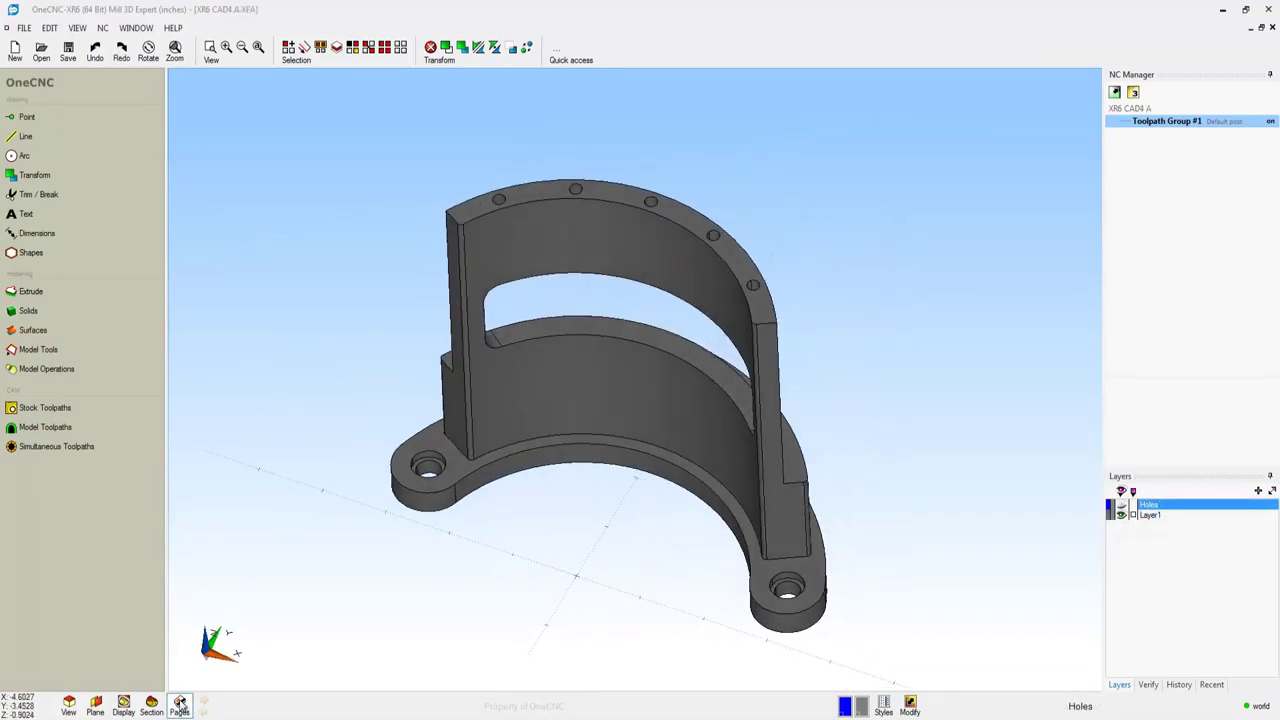
Add a drawing page named Page #1 with the A3 Landscape template and a 1.4 scale for the bracket model.
click(180, 704)
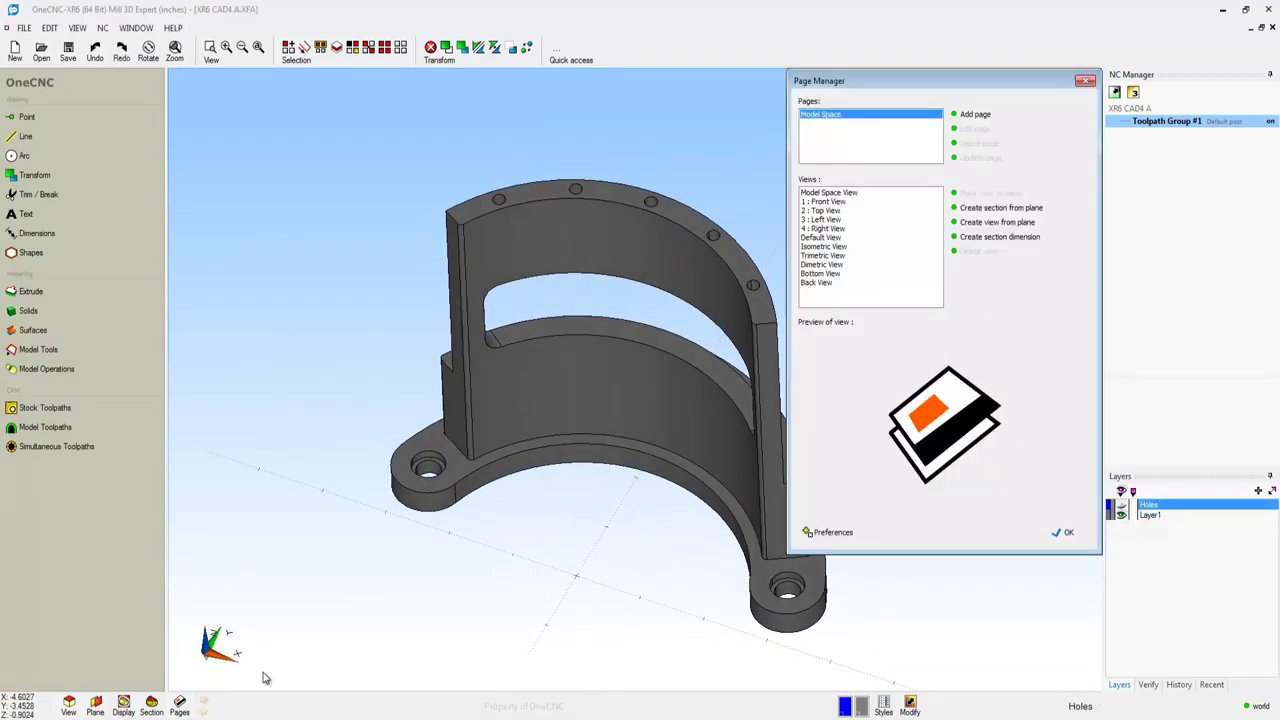
click(973, 114)
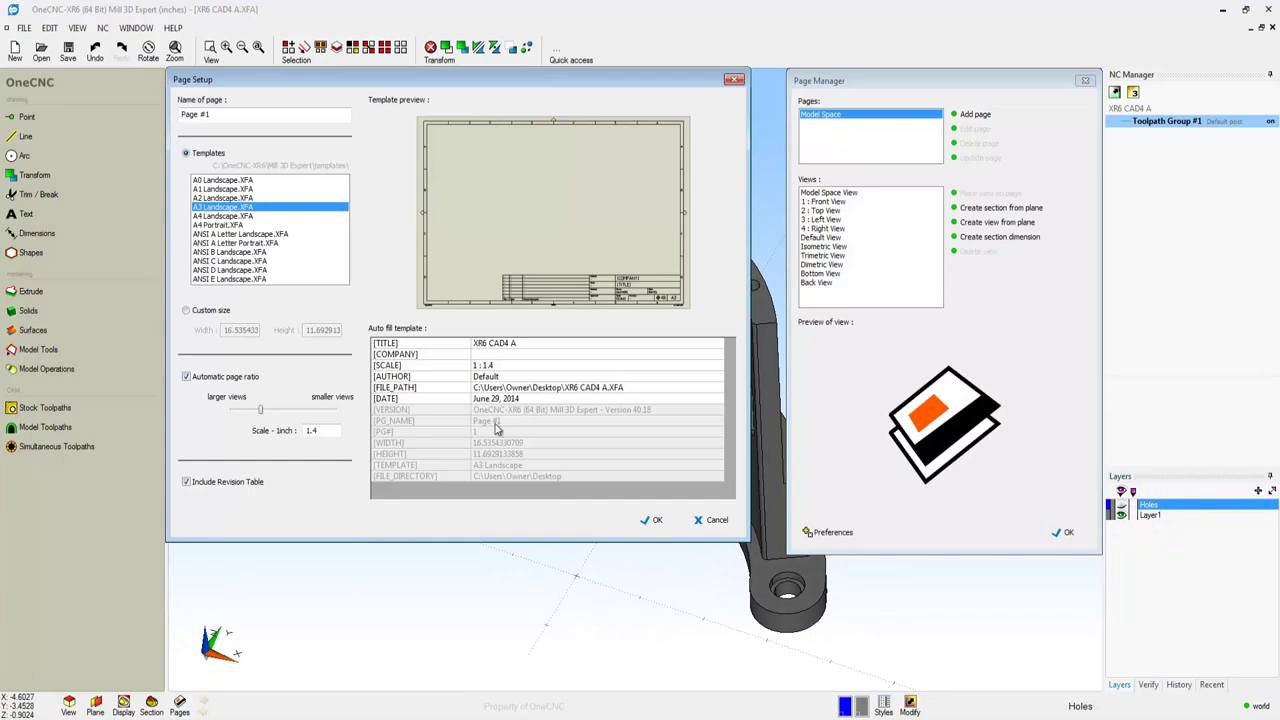
click(656, 521)
Place the Top view of the bracket in the page's upper left area and the Front view directly beneath it.
click(836, 211)
click(990, 192)
click(430, 208)
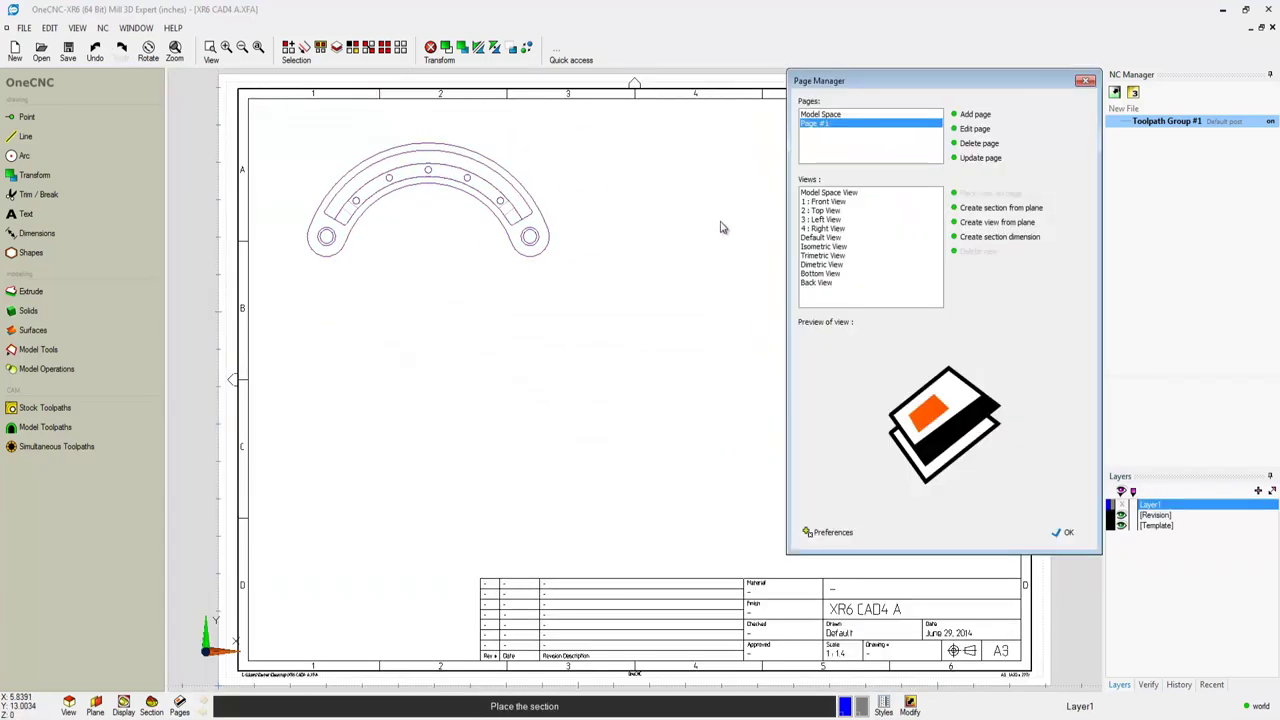
click(828, 203)
click(990, 192)
click(450, 408)
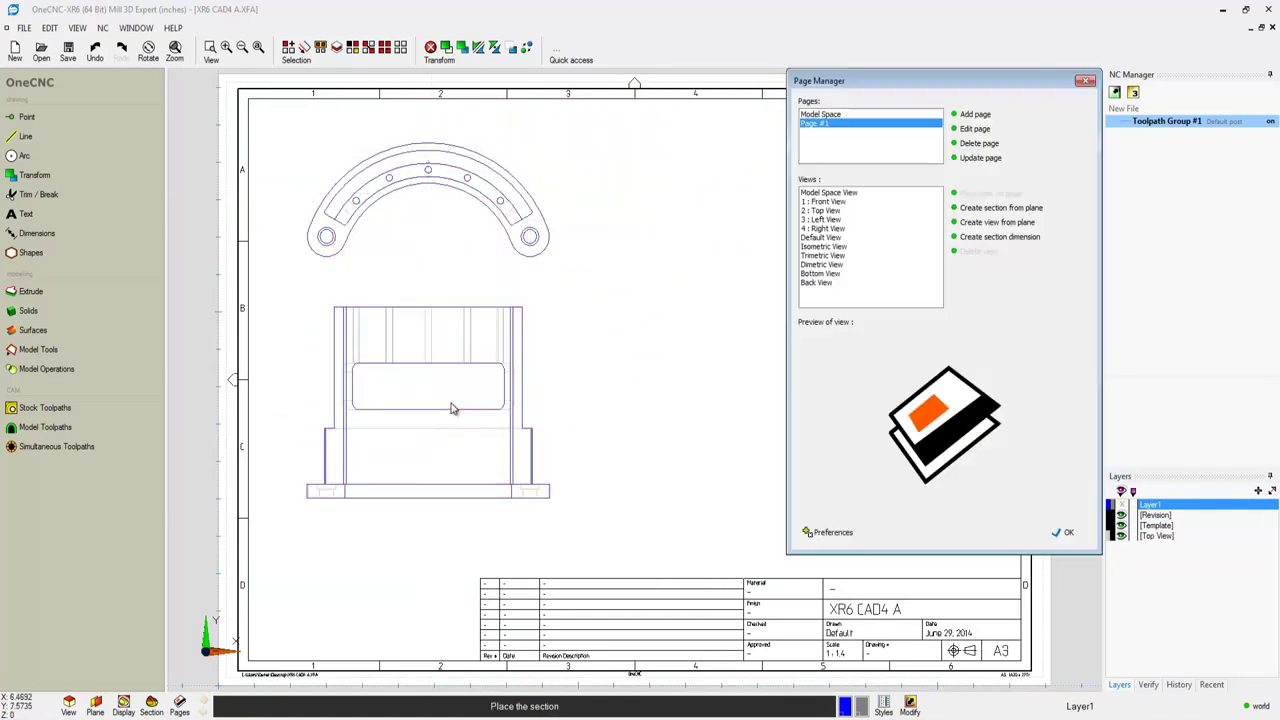
Place the Right view on the page in line with the Front view, near the right border.
click(822, 228)
click(990, 192)
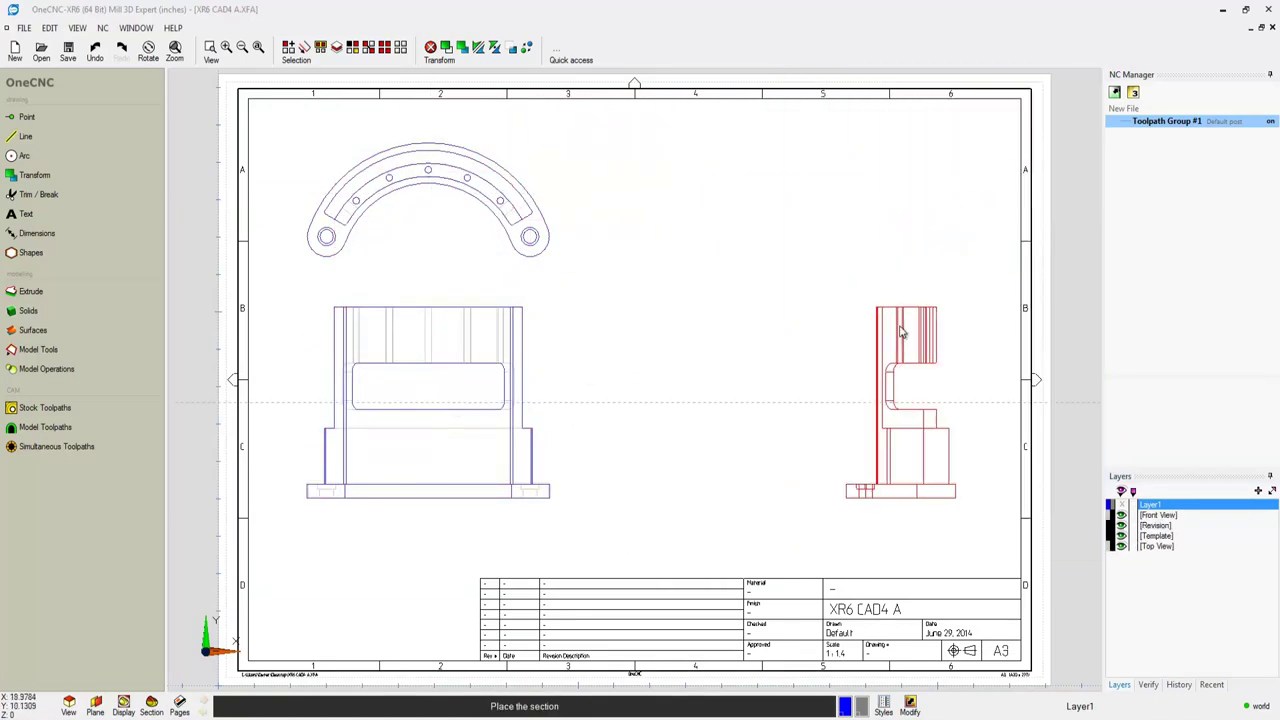
click(896, 380)
click(1064, 532)
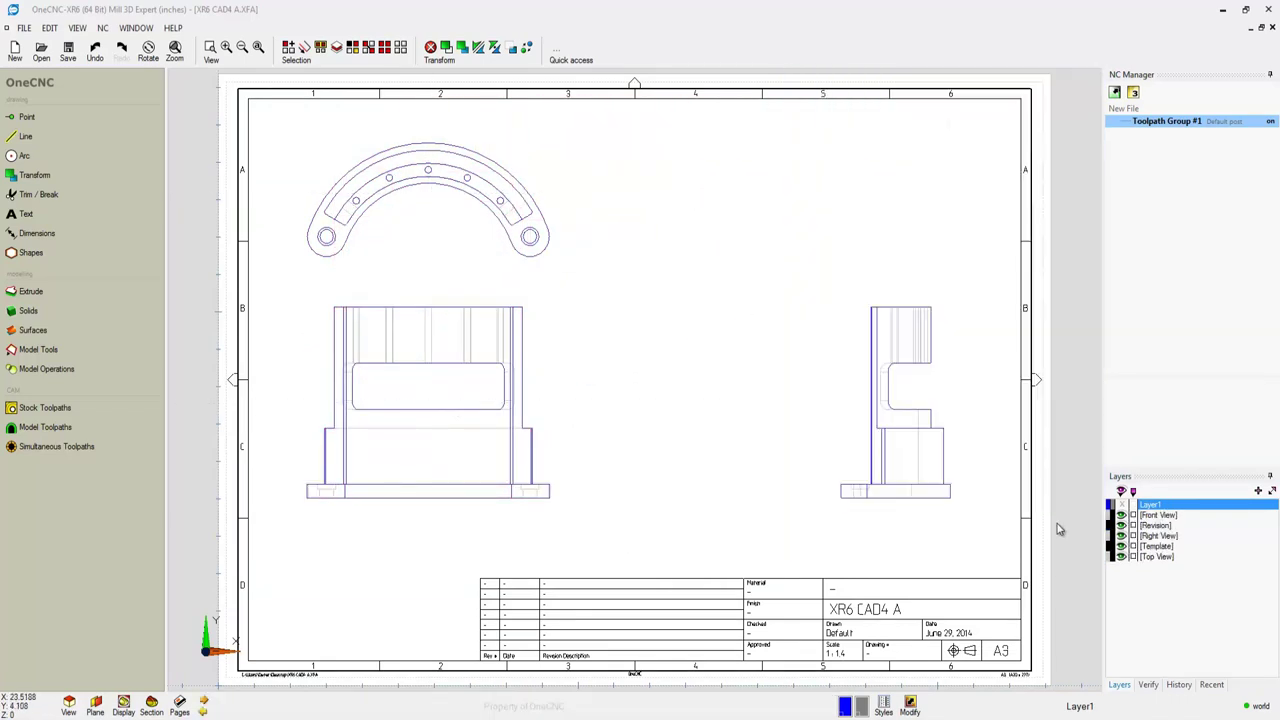
Return to the model, section it horizontally low through the base flange and add the section to the page manager.
click(203, 708)
click(154, 707)
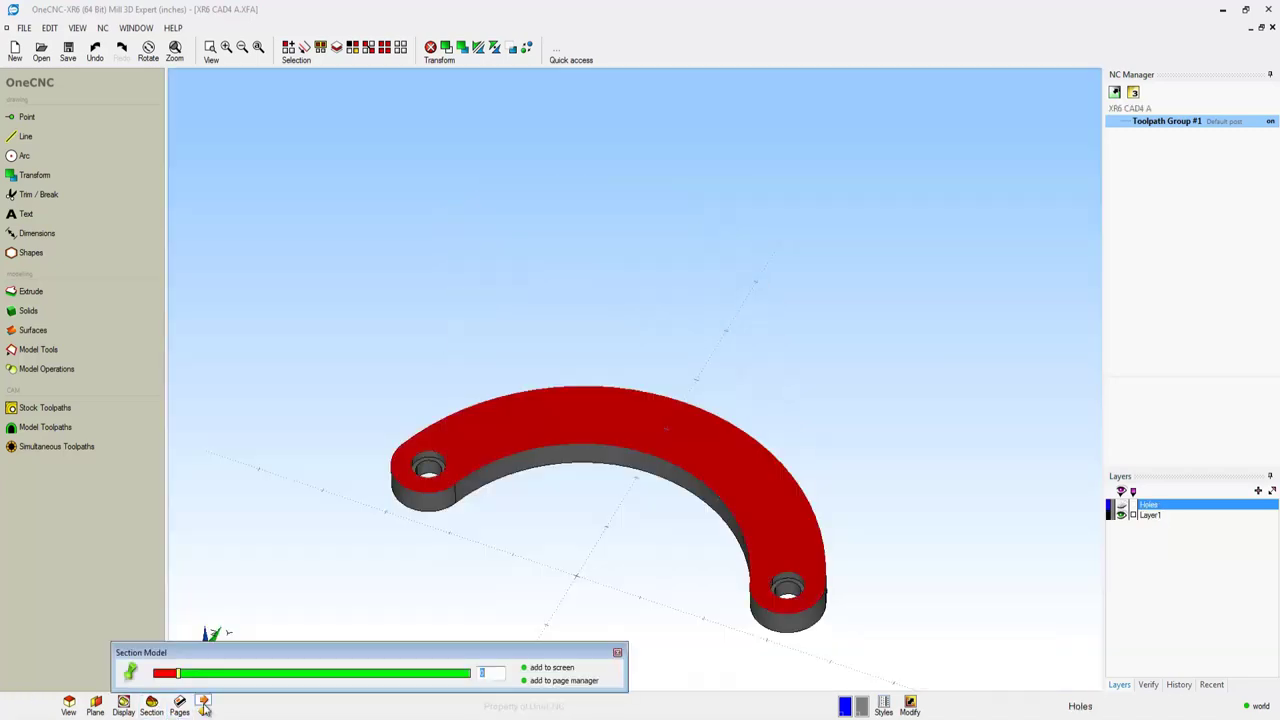
drag(179, 679, 161, 675)
click(566, 681)
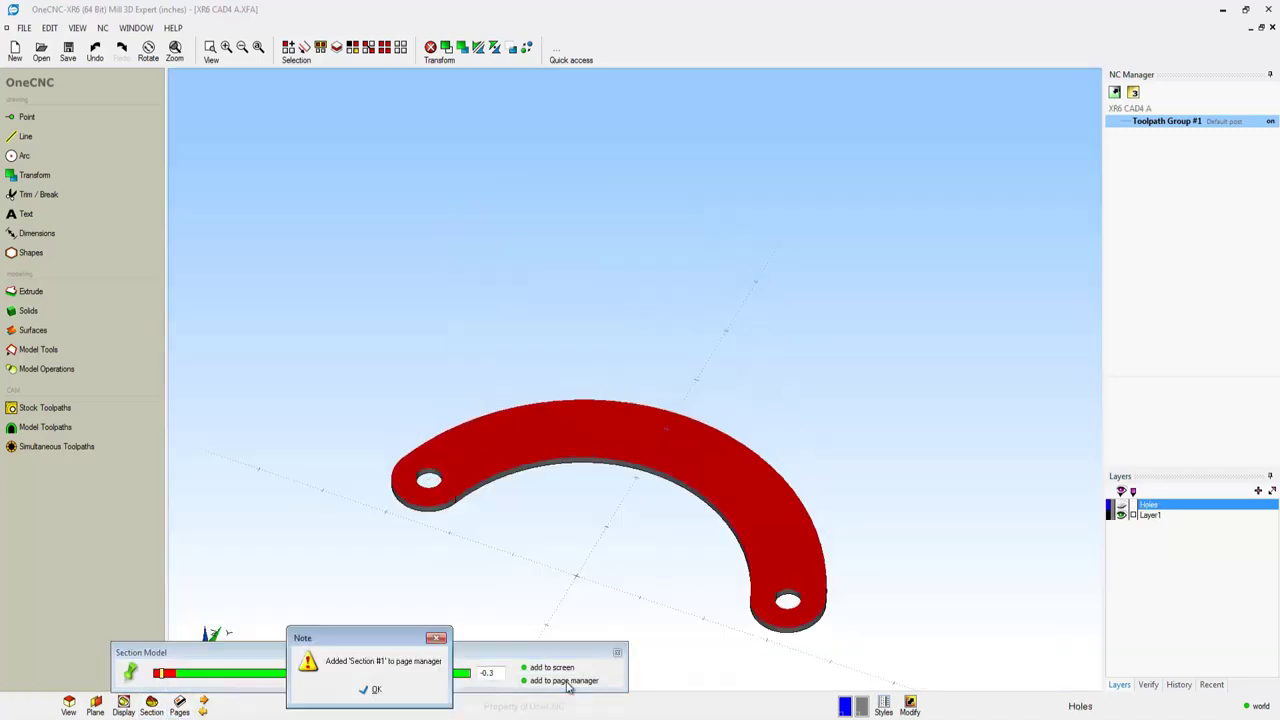
click(376, 691)
click(617, 652)
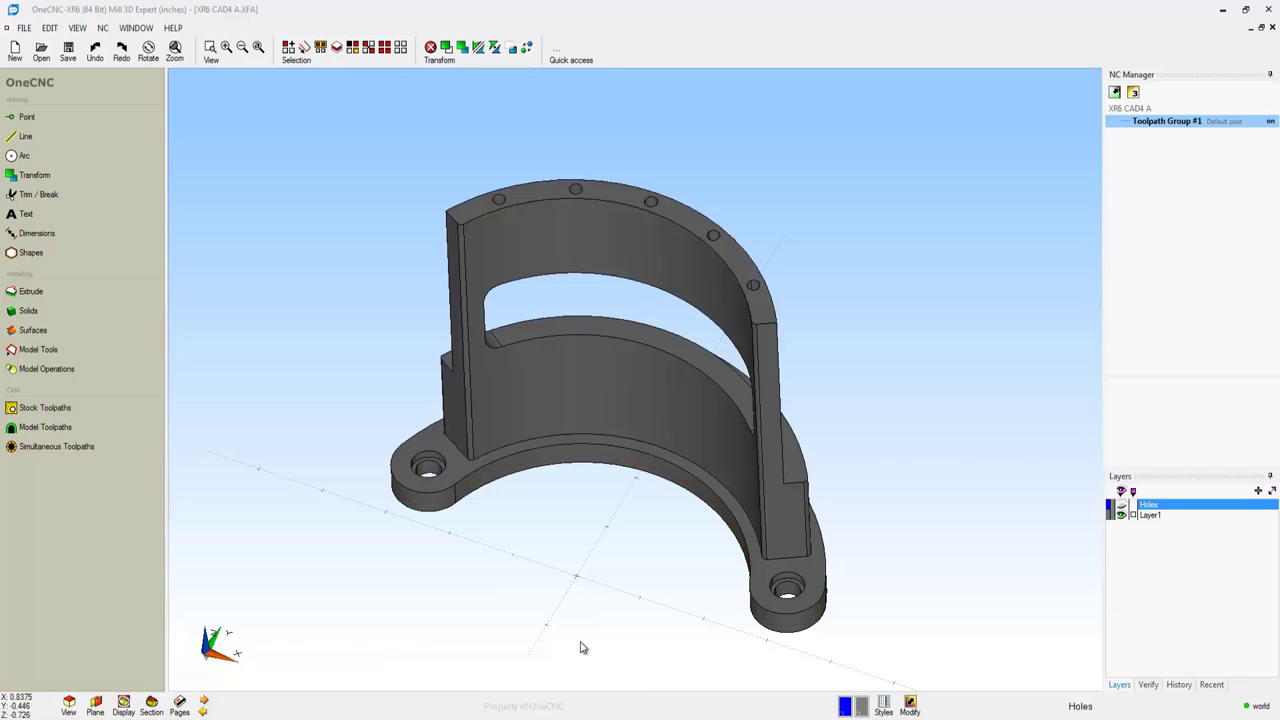
Place the horizontal flange section on the drawing page beside the Top view, above the Right view.
click(203, 702)
click(180, 704)
click(819, 291)
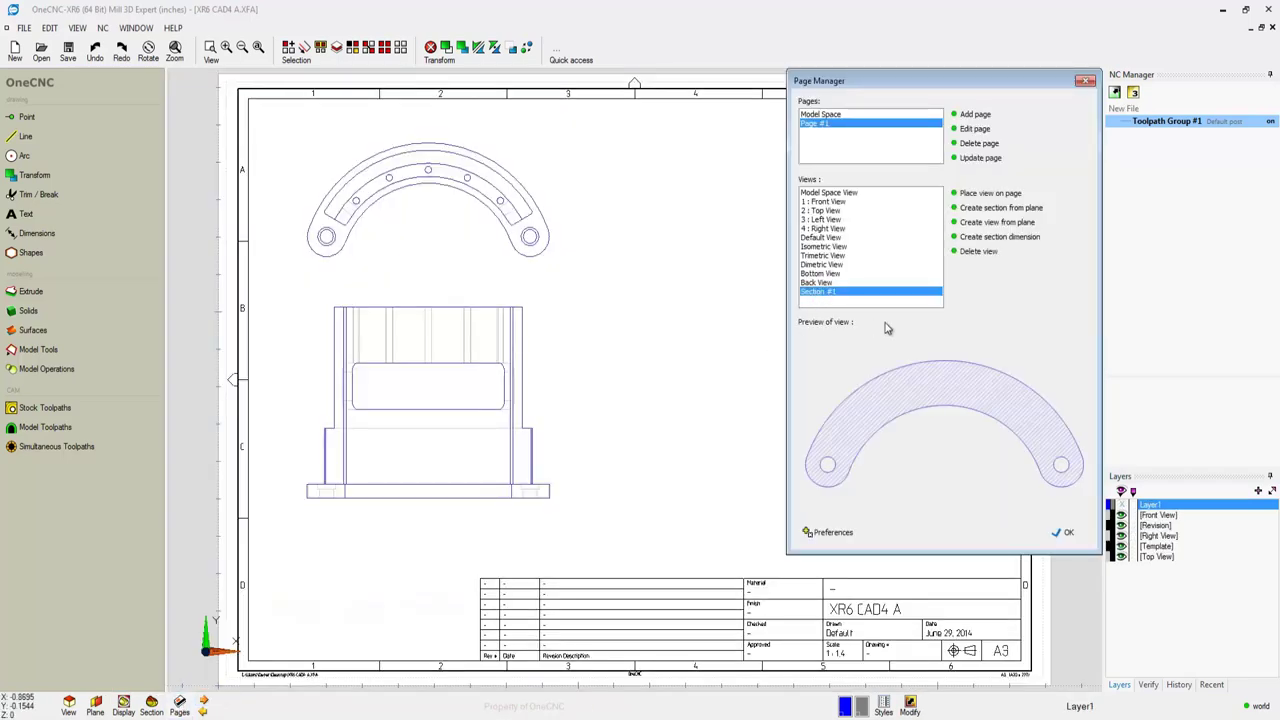
click(990, 193)
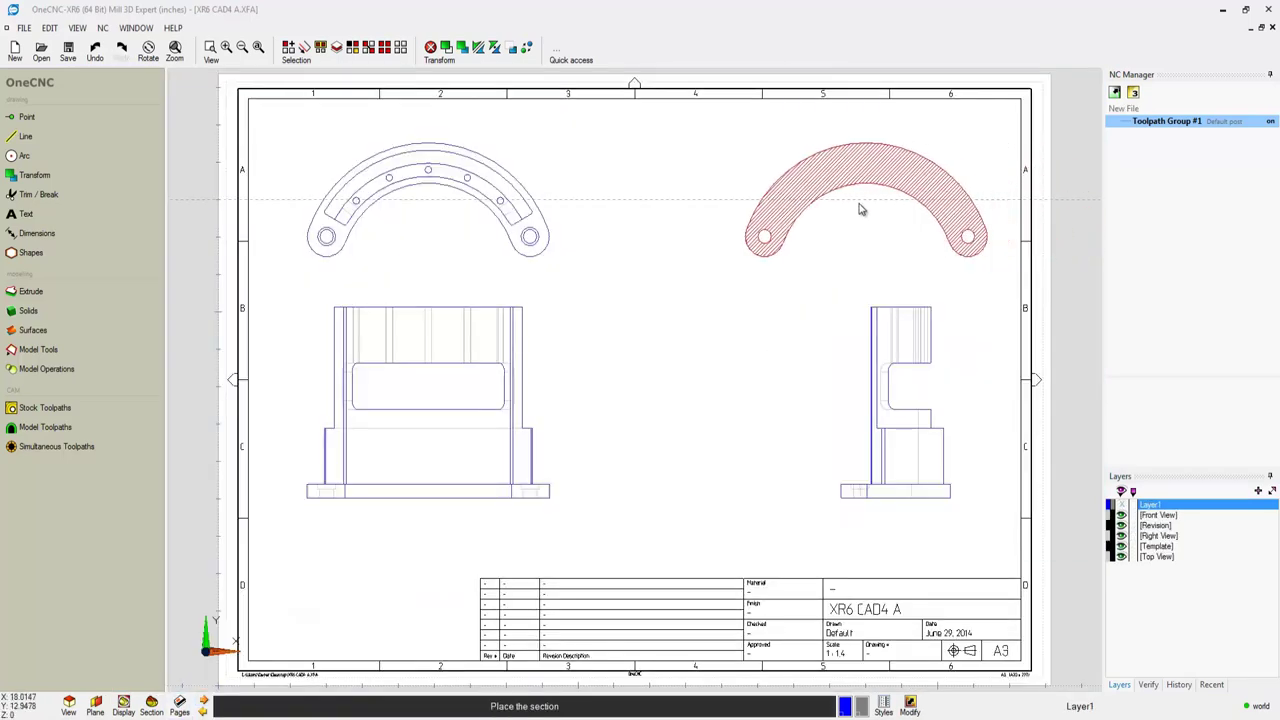
click(828, 212)
click(1066, 531)
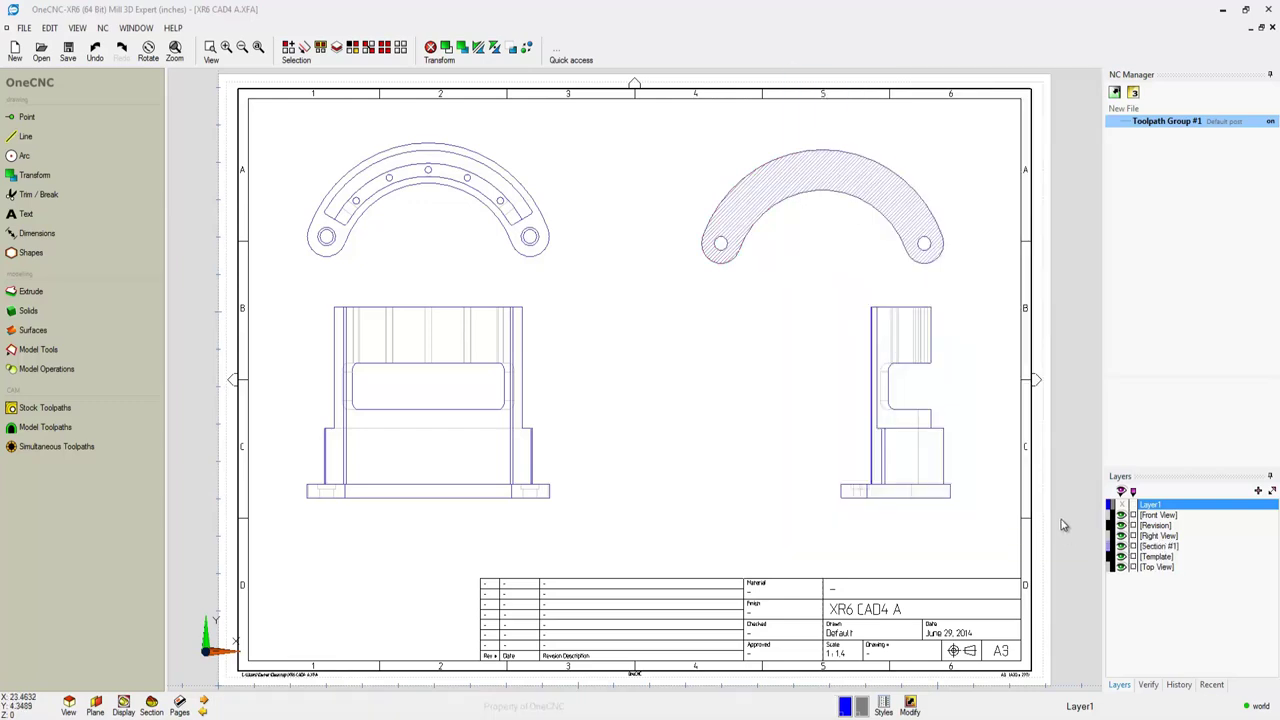
Return to the model and make the YZ Plane the active plane.
click(205, 702)
click(95, 705)
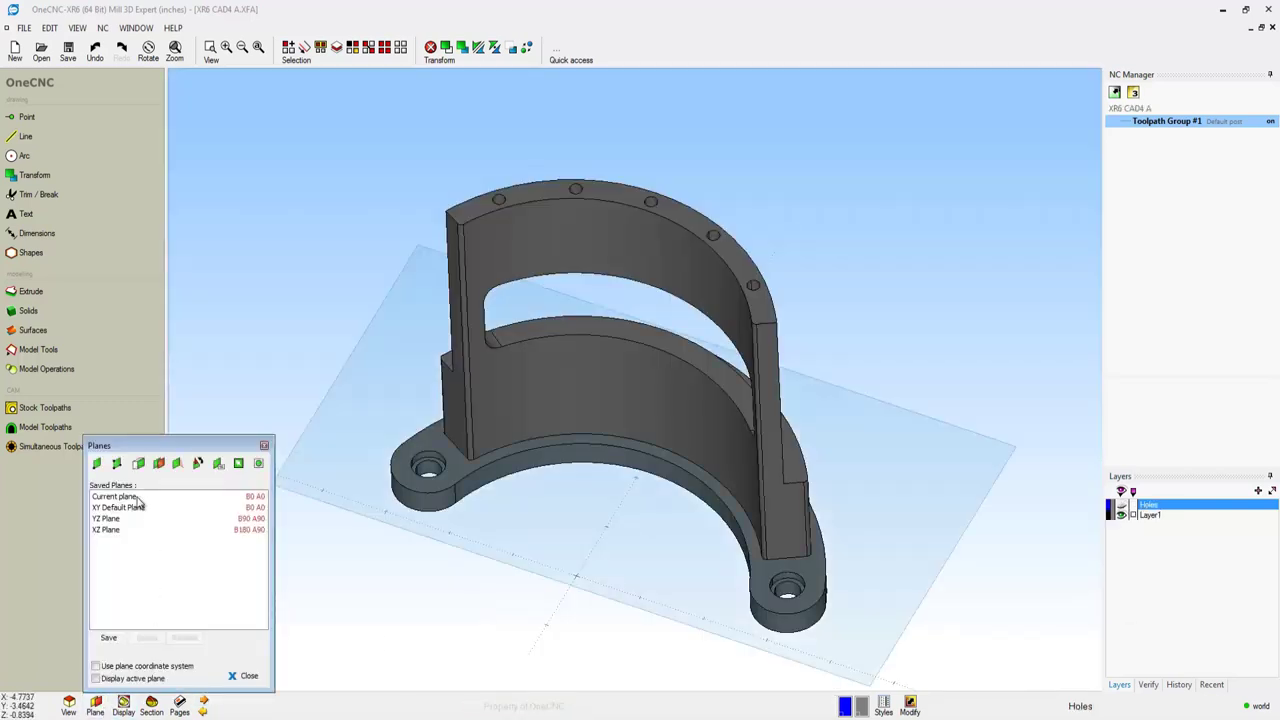
click(108, 519)
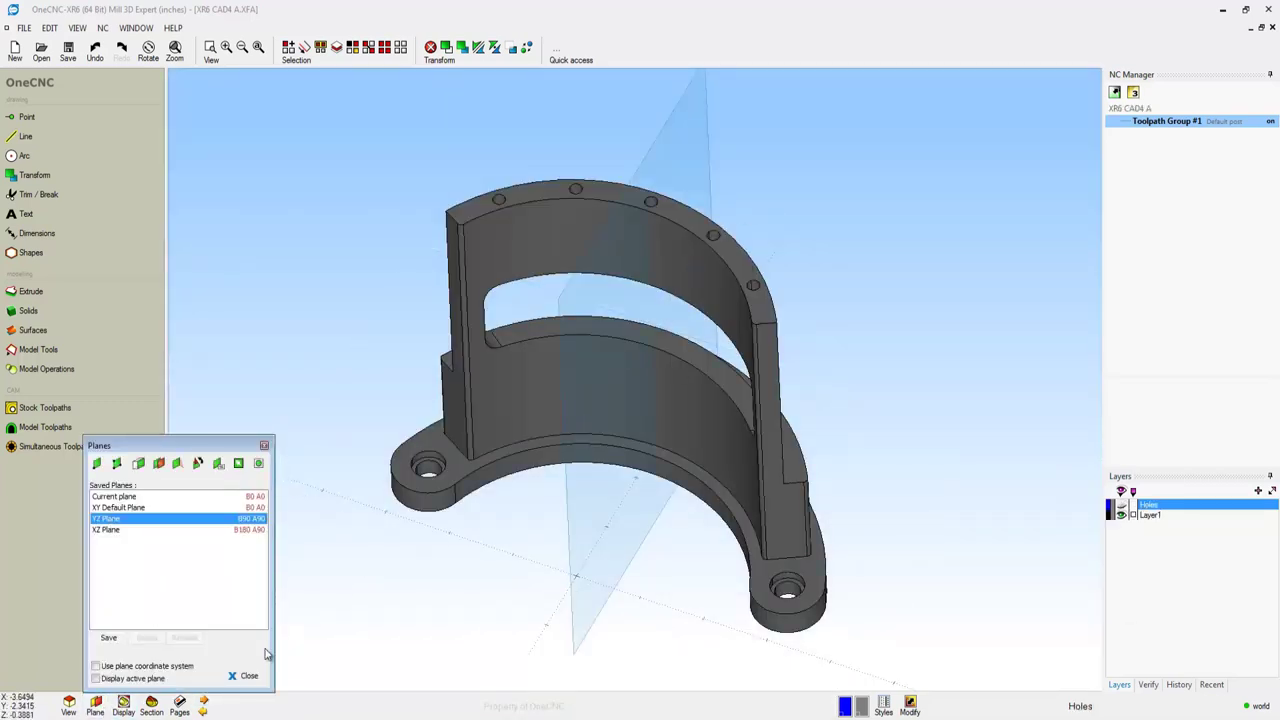
click(250, 676)
Create a section from the YZ plane and place it on the drawing page between the Front and Right views.
click(204, 702)
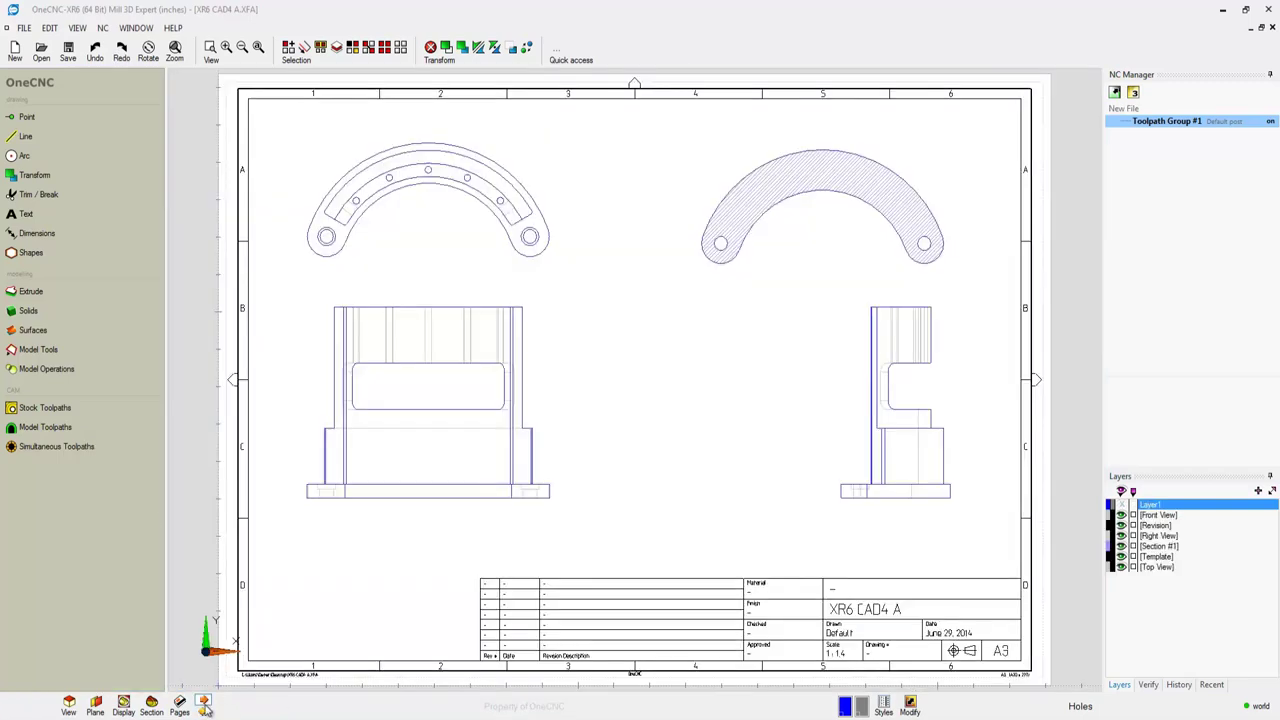
click(180, 706)
click(1015, 208)
click(832, 301)
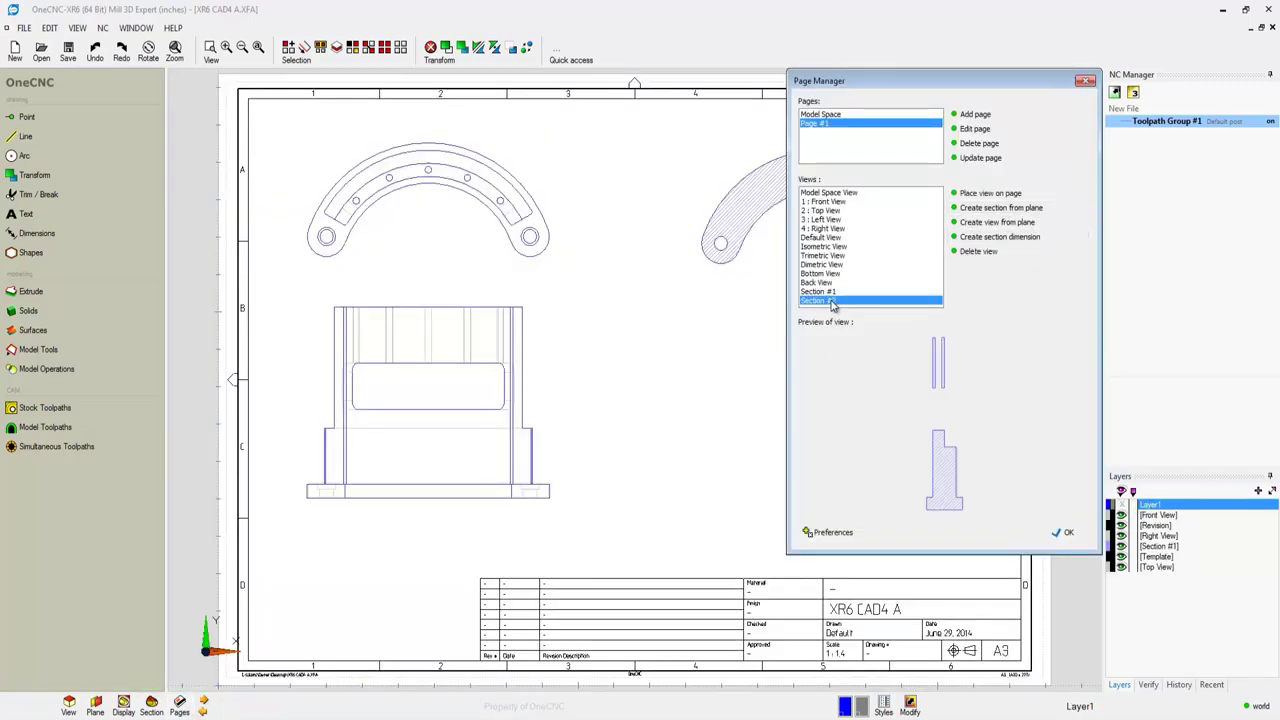
click(990, 193)
click(708, 381)
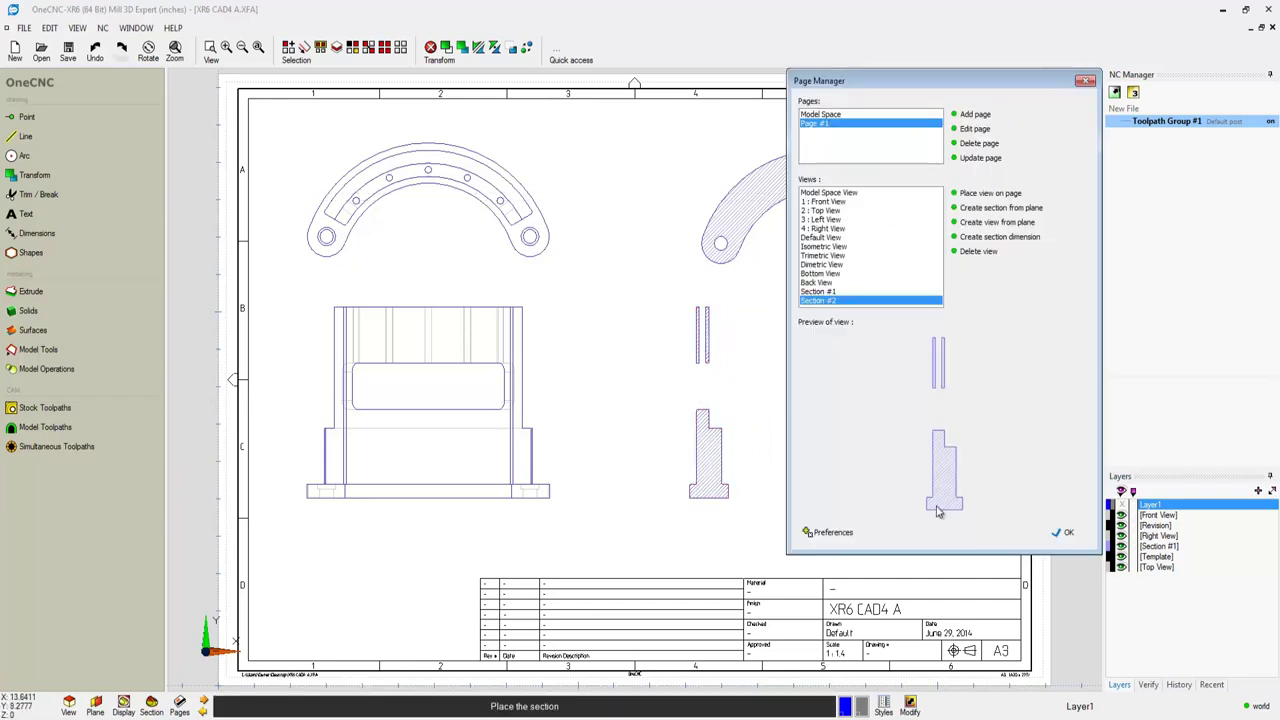
click(1068, 536)
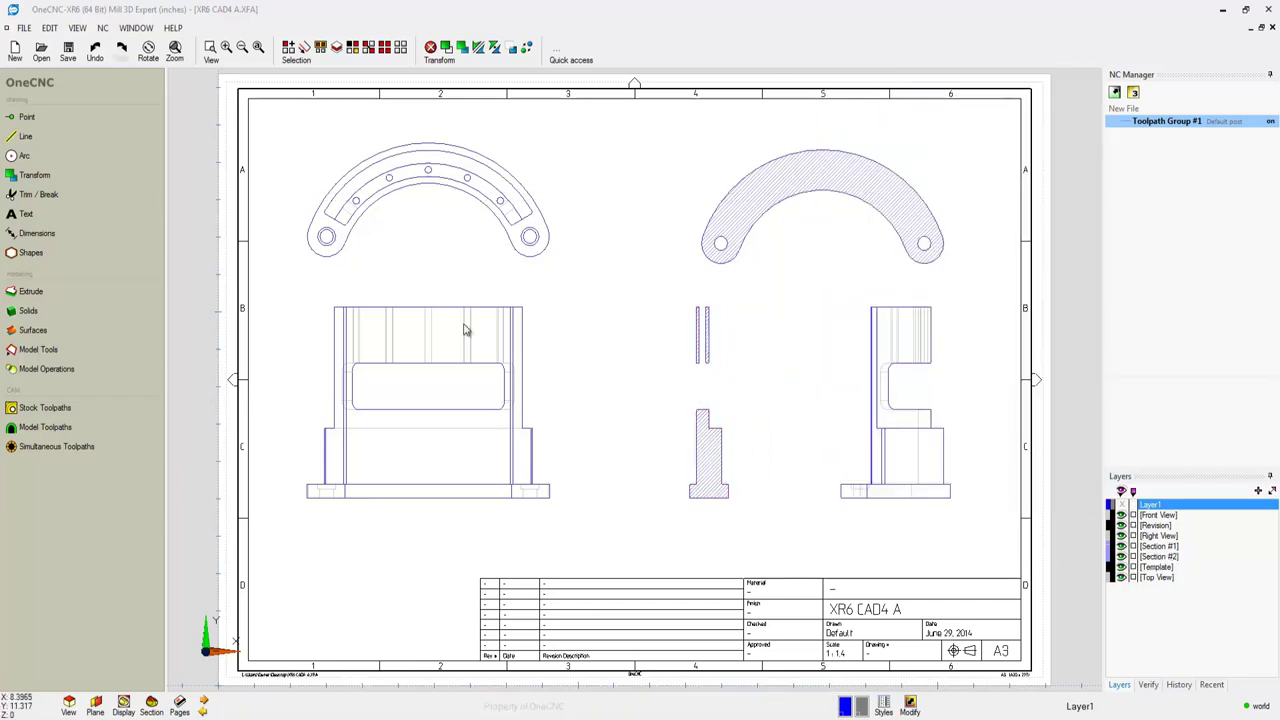
Return to the model and show the Holes layer with its circles around the curved wall.
click(203, 704)
click(1122, 505)
middle_drag(927, 363, 902, 382)
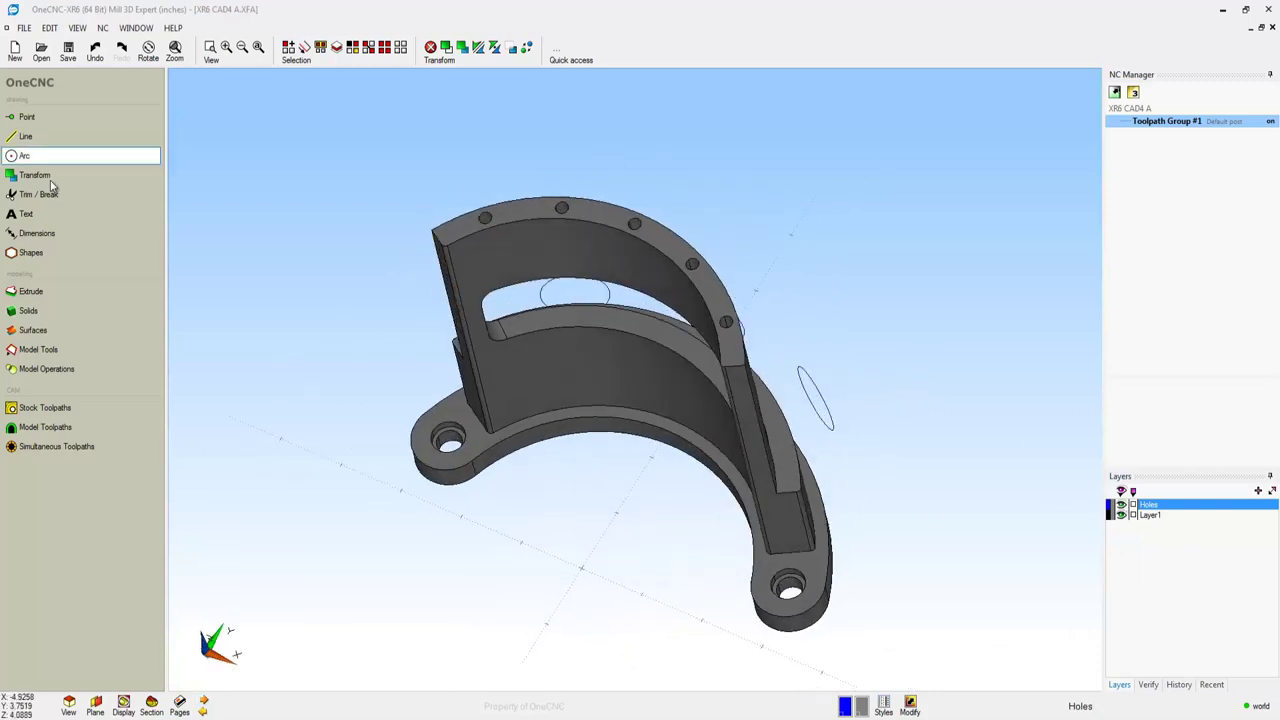
Extrude cuts from the circles on the Holes layer through the bracket's lower curved wall.
click(30, 291)
click(58, 132)
click(815, 400)
click(634, 523)
click(716, 318)
click(626, 503)
click(609, 343)
click(571, 457)
scroll(430, 440, up, 6)
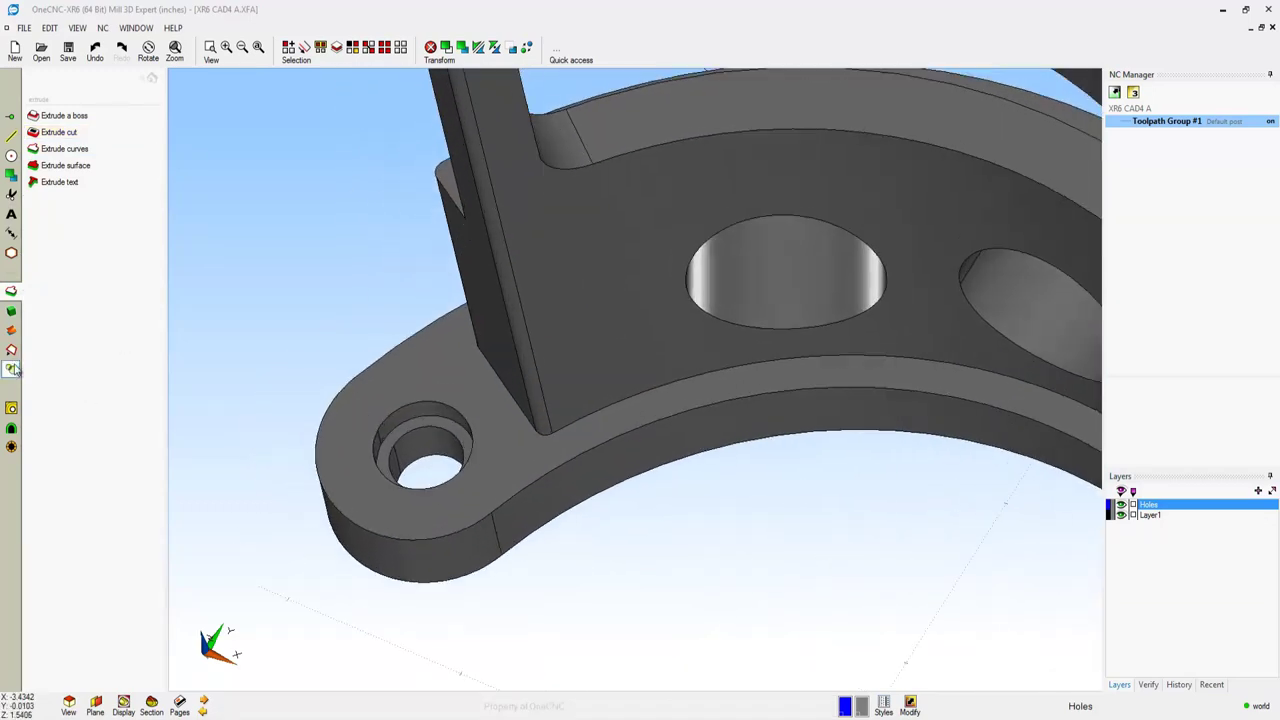
Remove the small through holes inside the counterbores of both mounting lugs, and hide the Holes layer.
click(11, 369)
click(80, 301)
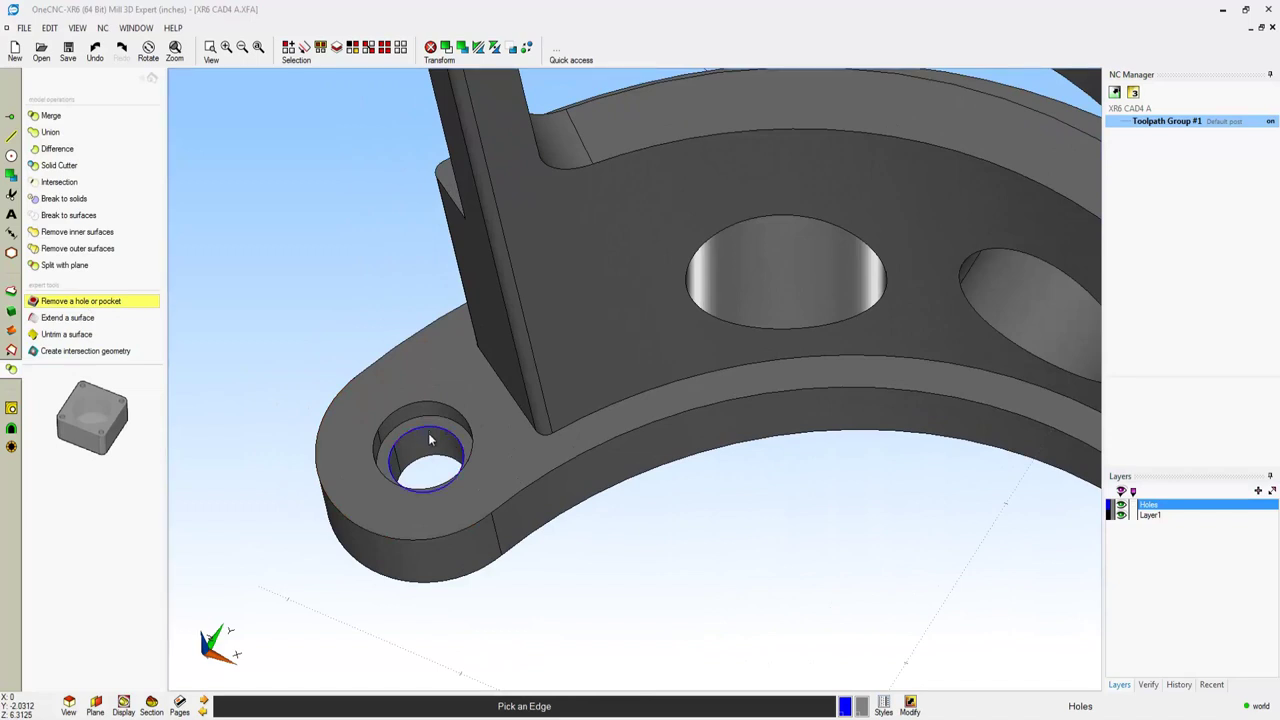
middle_drag(869, 472, 260, 238)
middle_drag(422, 436, 380, 270)
click(686, 465)
scroll(860, 550, down, 6)
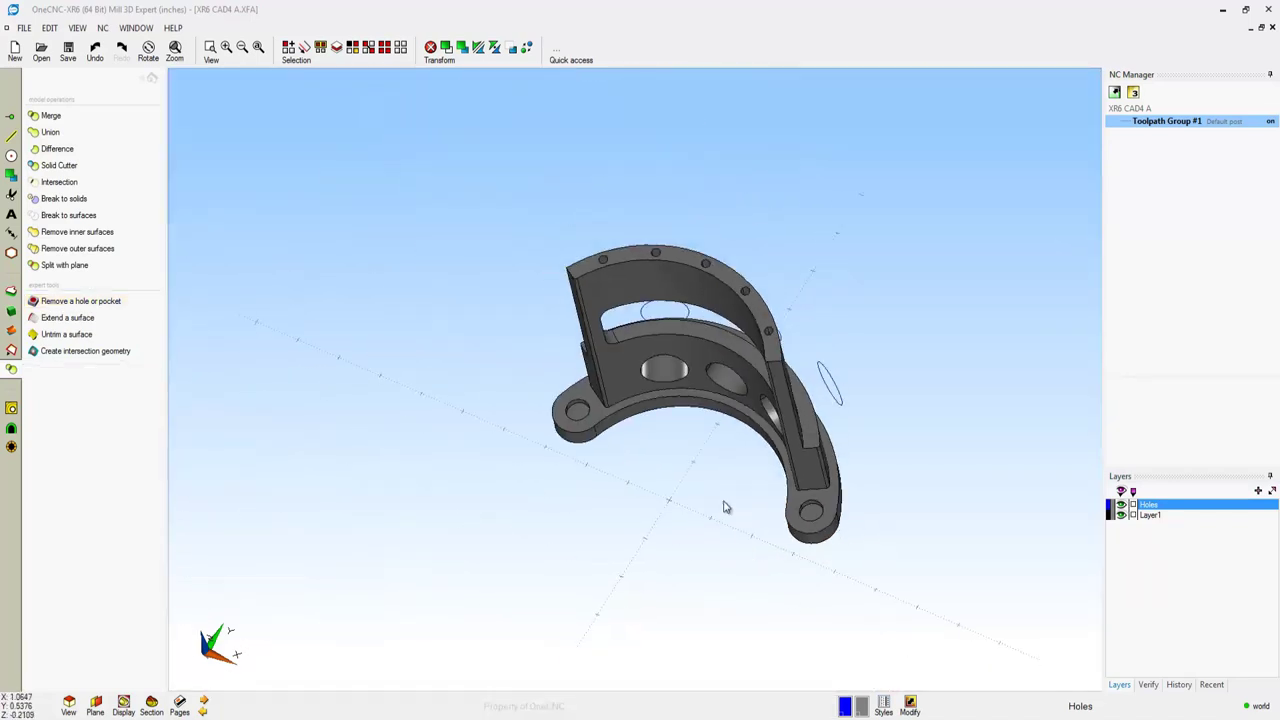
scroll(725, 490, up, 2)
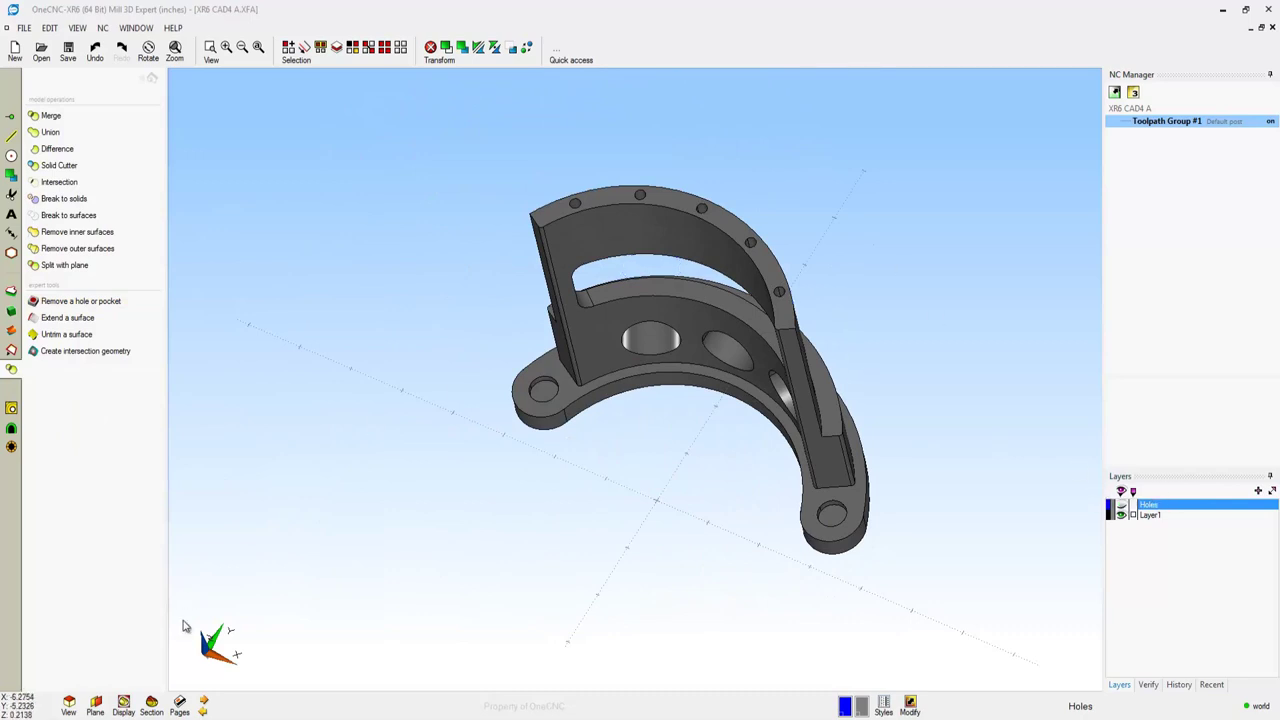
Open drawing Page #1 and update its views and sections to match the edited model.
click(203, 703)
click(179, 703)
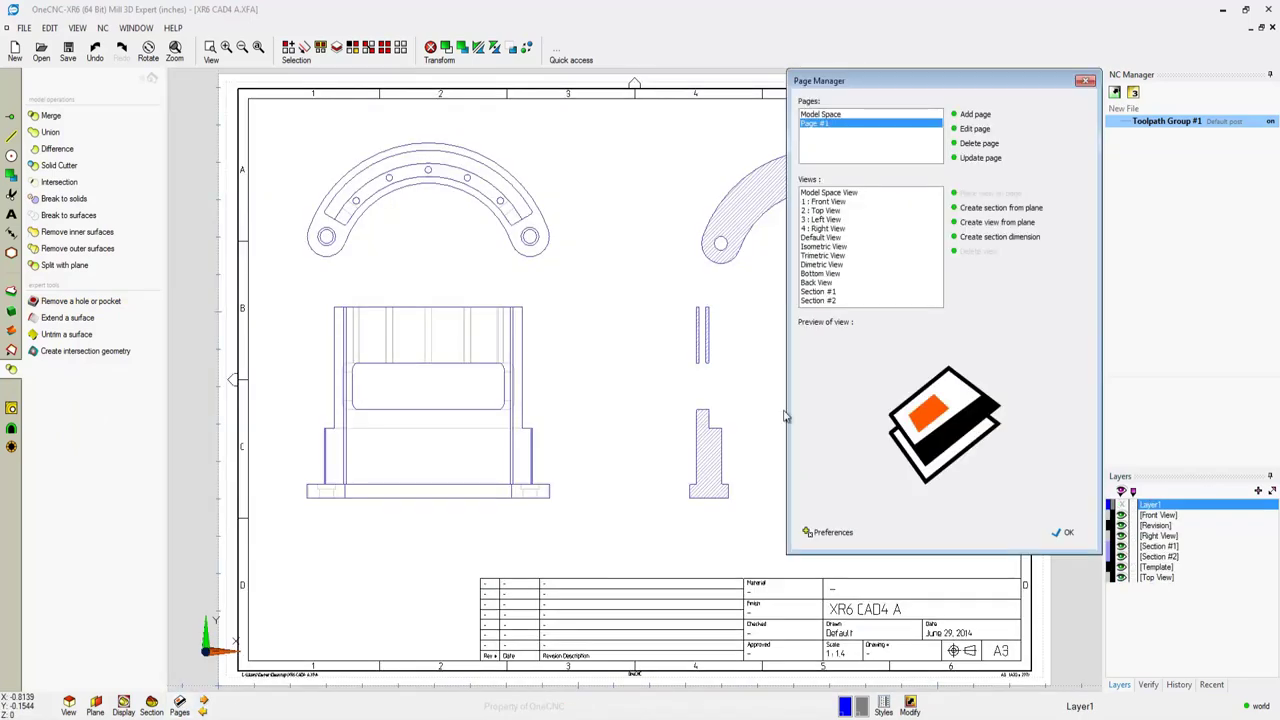
click(982, 162)
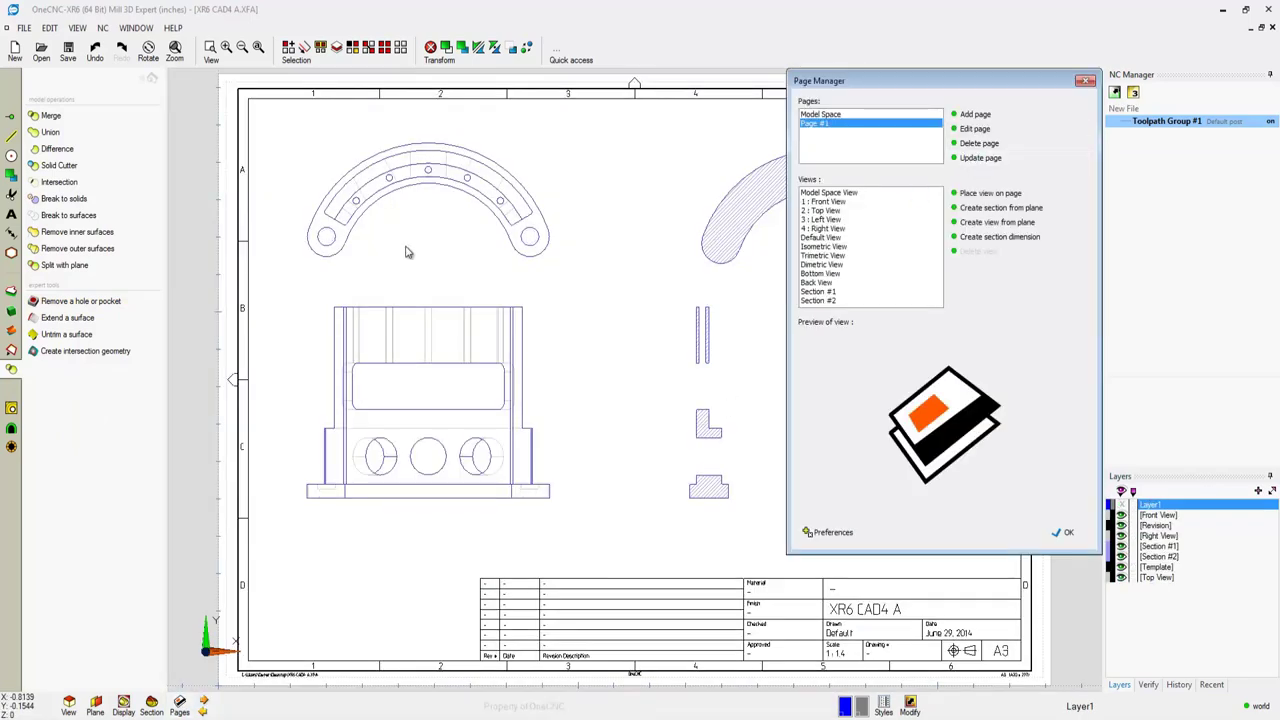
click(1064, 532)
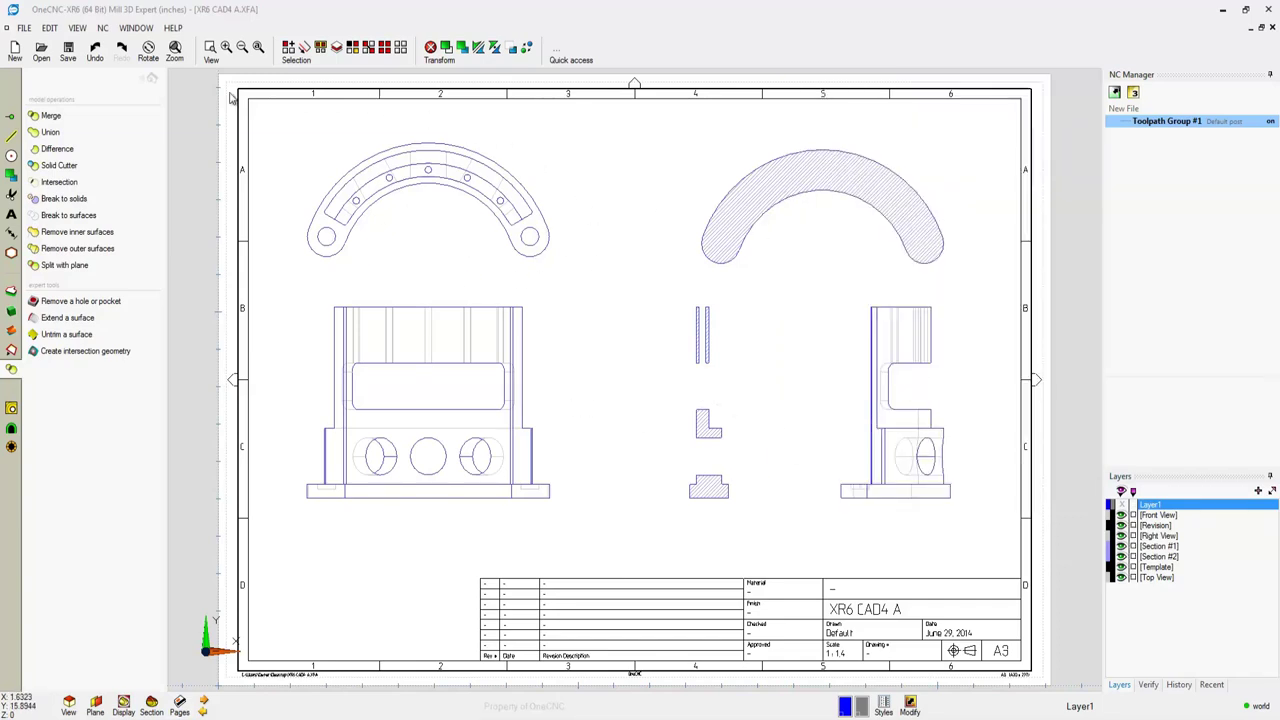
Add vertical dimensions for the lower body's height beside the front view and the overall height beside the right view.
click(12, 245)
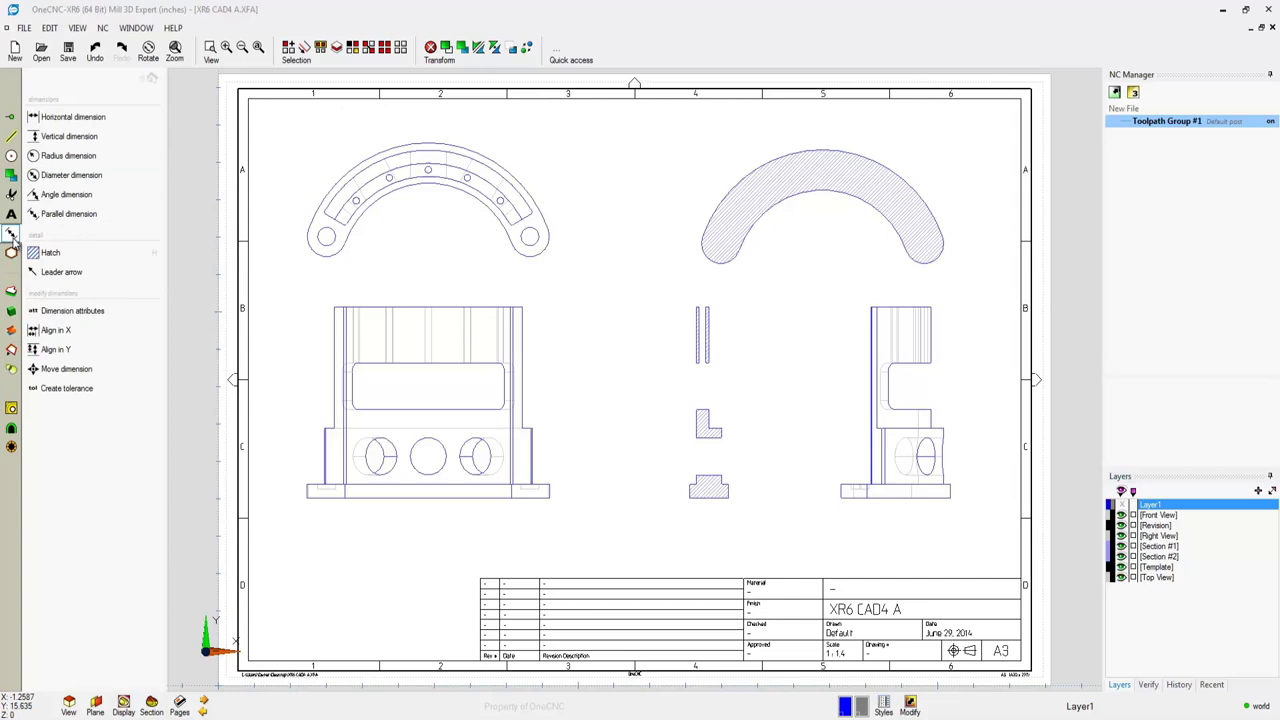
click(35, 136)
click(529, 430)
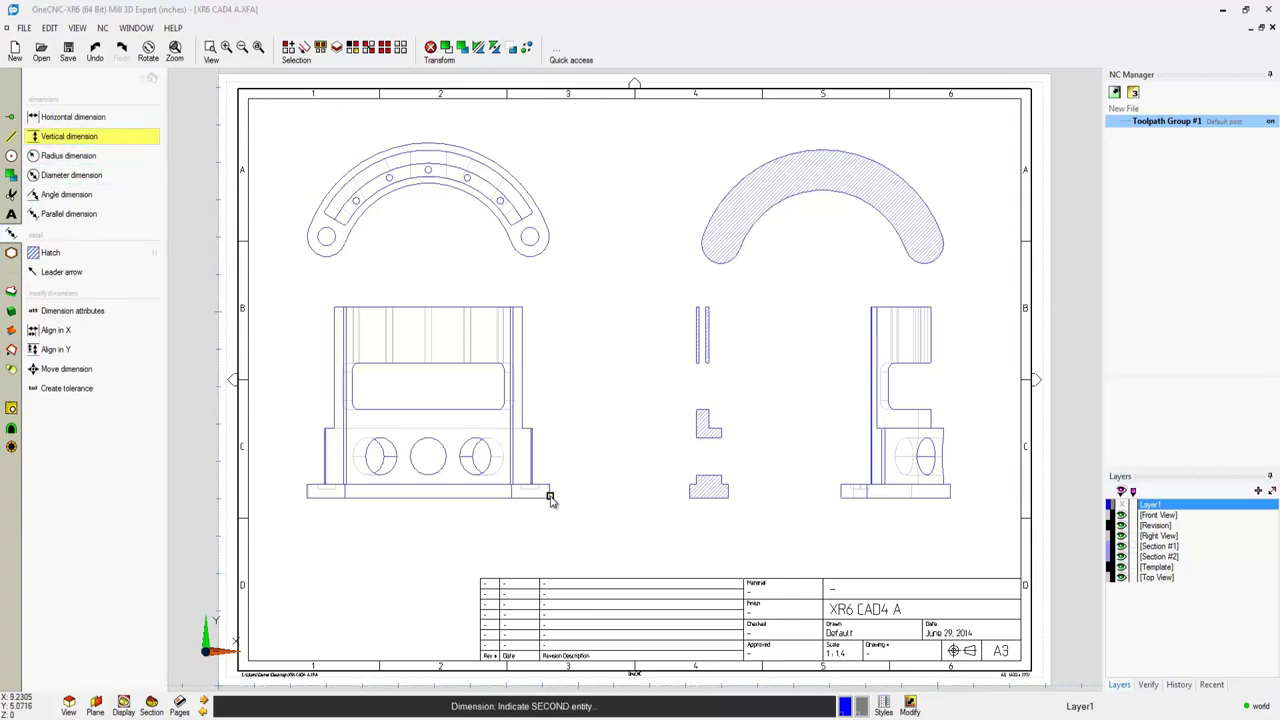
click(550, 498)
click(566, 464)
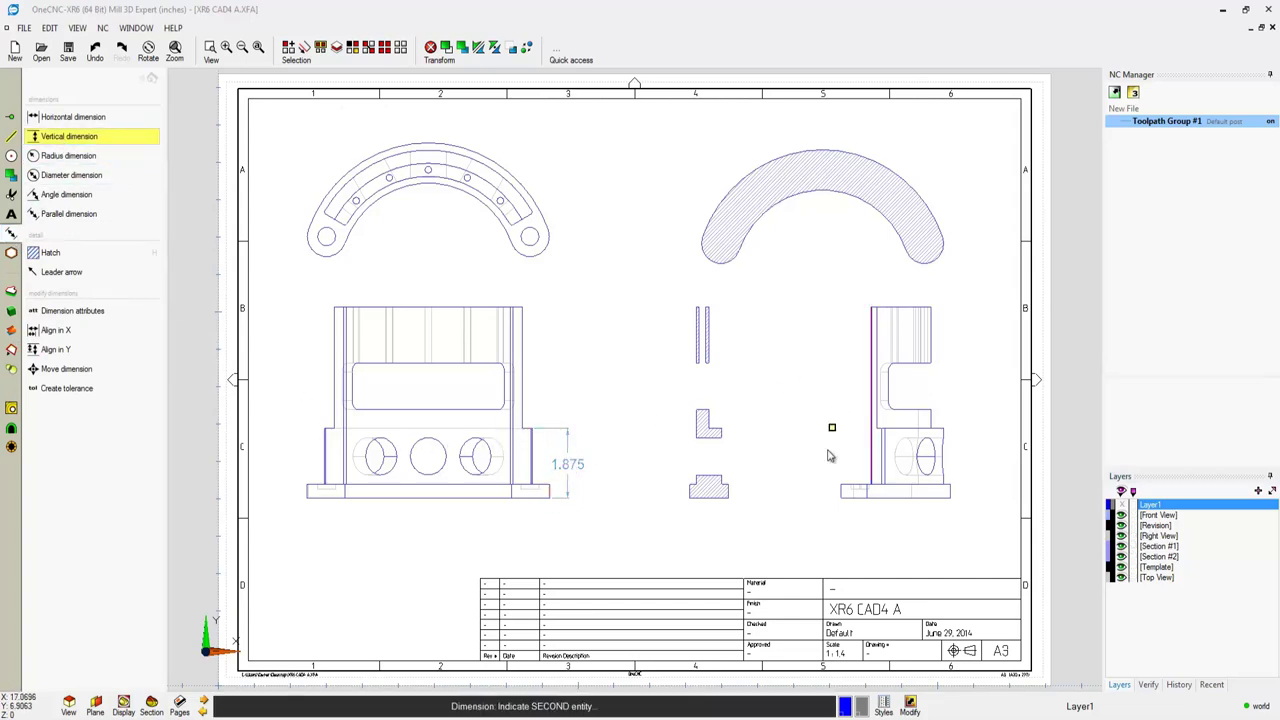
click(840, 500)
click(820, 410)
Add a horizontal dimension for the base width below the YZ section view.
click(83, 118)
click(693, 501)
click(724, 501)
click(655, 516)
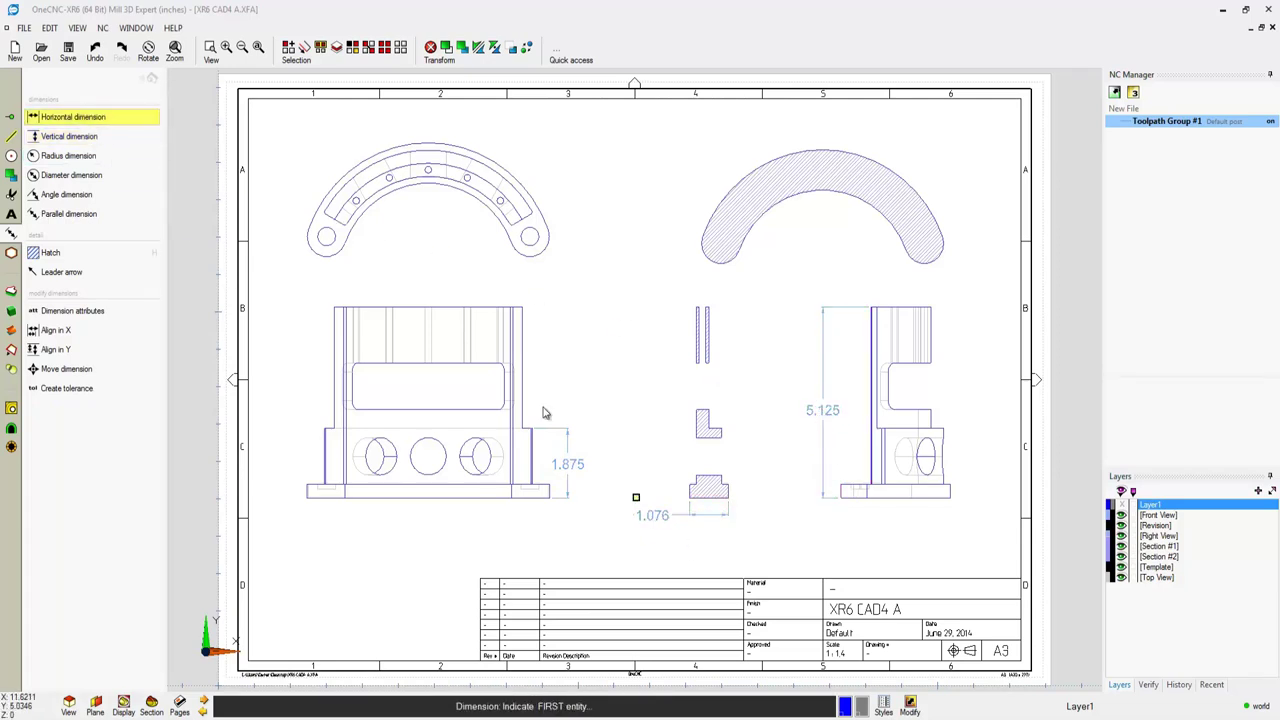
Add a radius dimension to the bracket's inner arc in the top view, placing its text inside the arc.
click(85, 157)
click(378, 204)
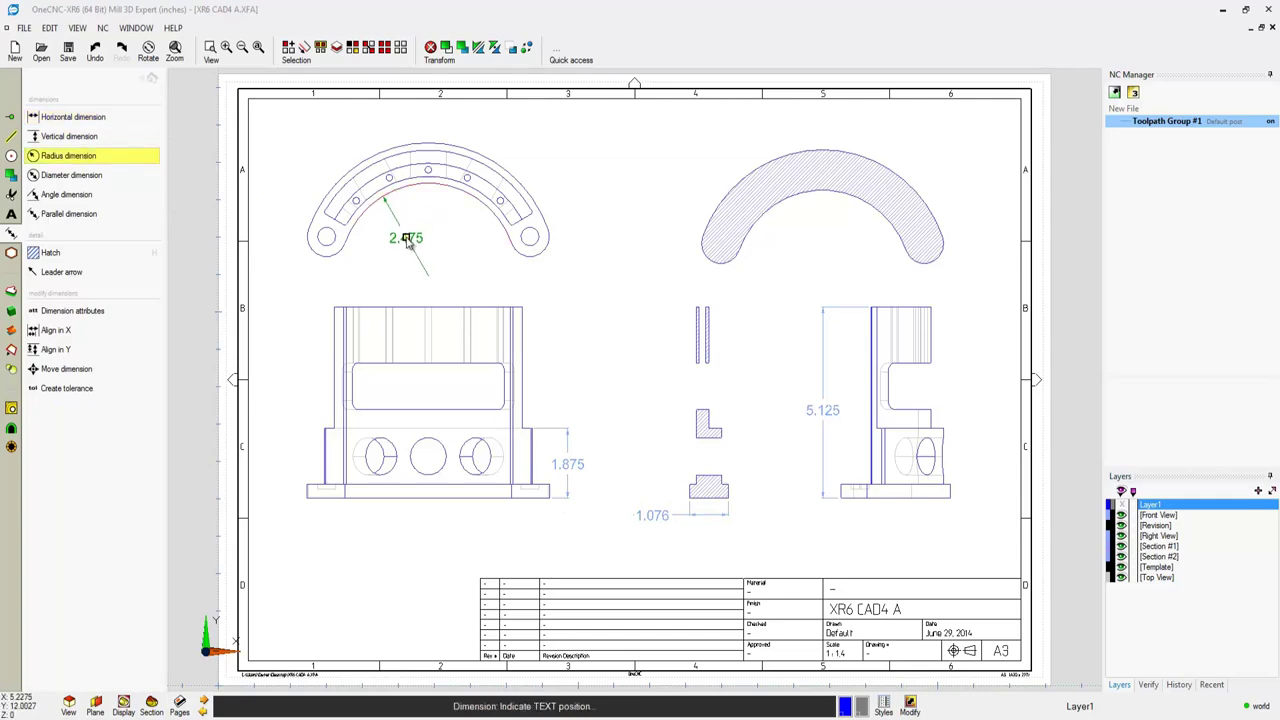
click(407, 238)
key(Escape)
click(151, 78)
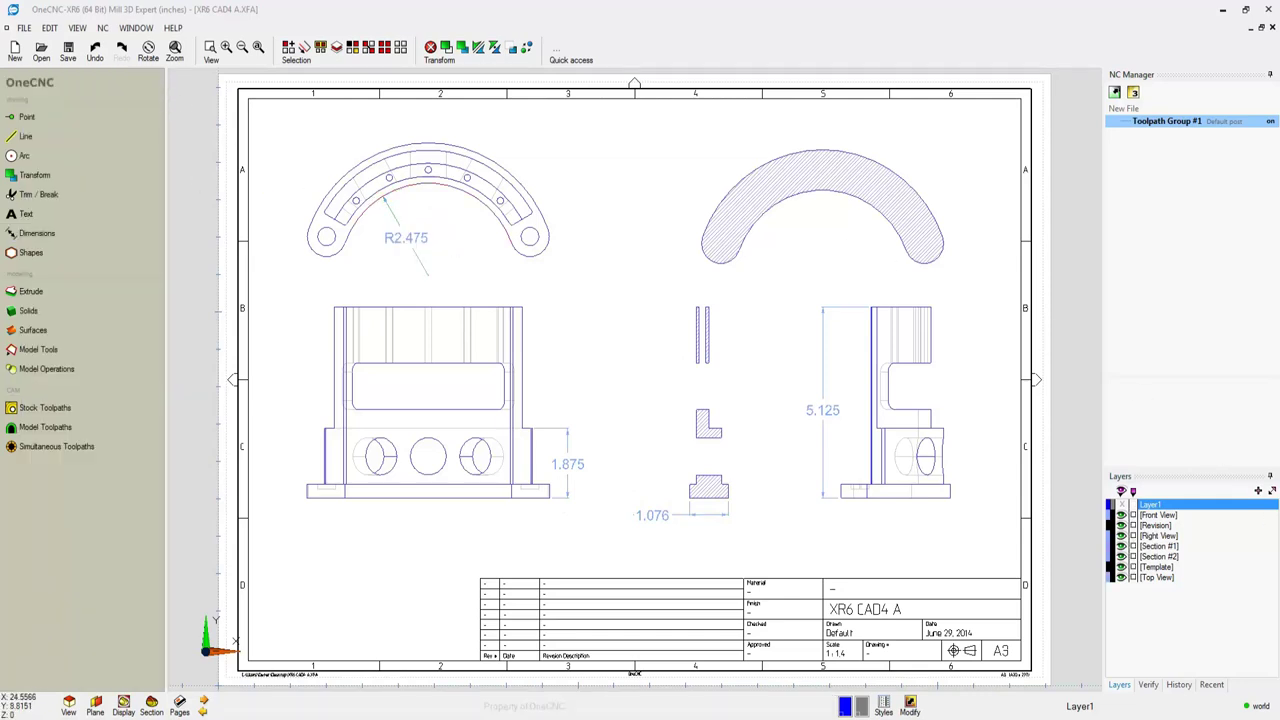